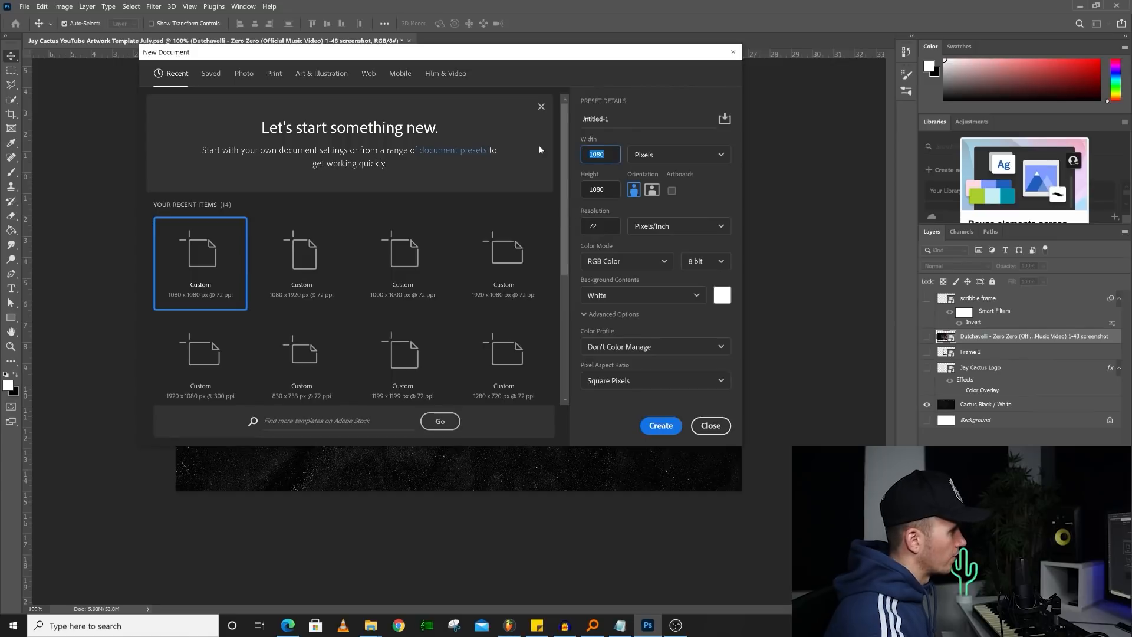
Step: Create a new 1920 × 1080 px document and place the Contest Template image in it as the background
{"action": "type", "text": "20"}
{"action": "key", "text": "Tab"}
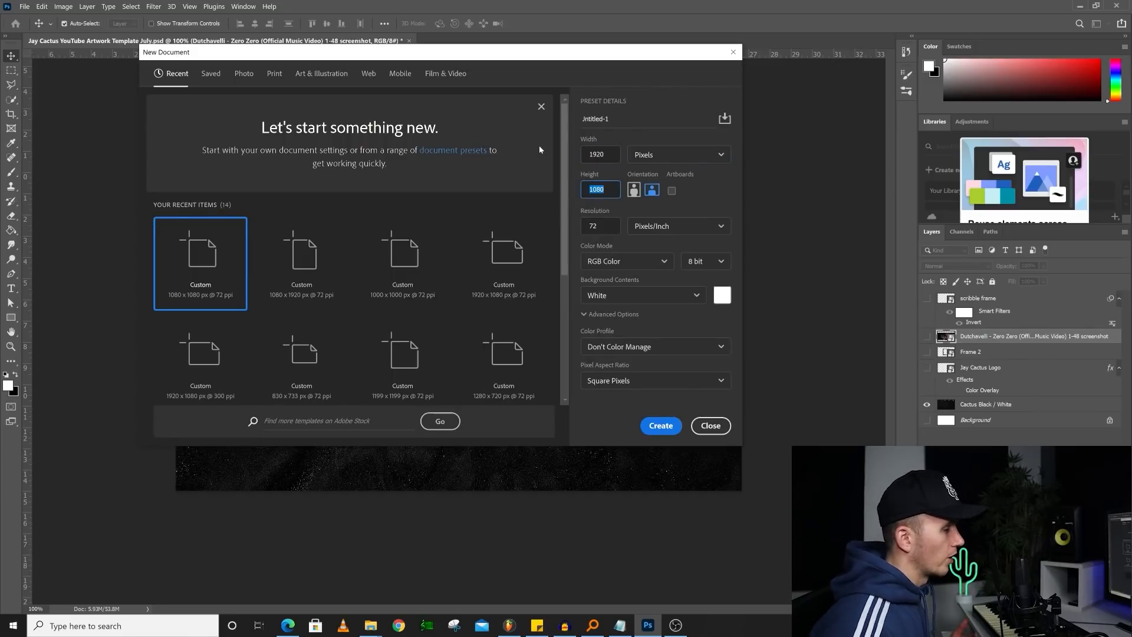
{"action": "left_click", "coordinate": [660, 424]}
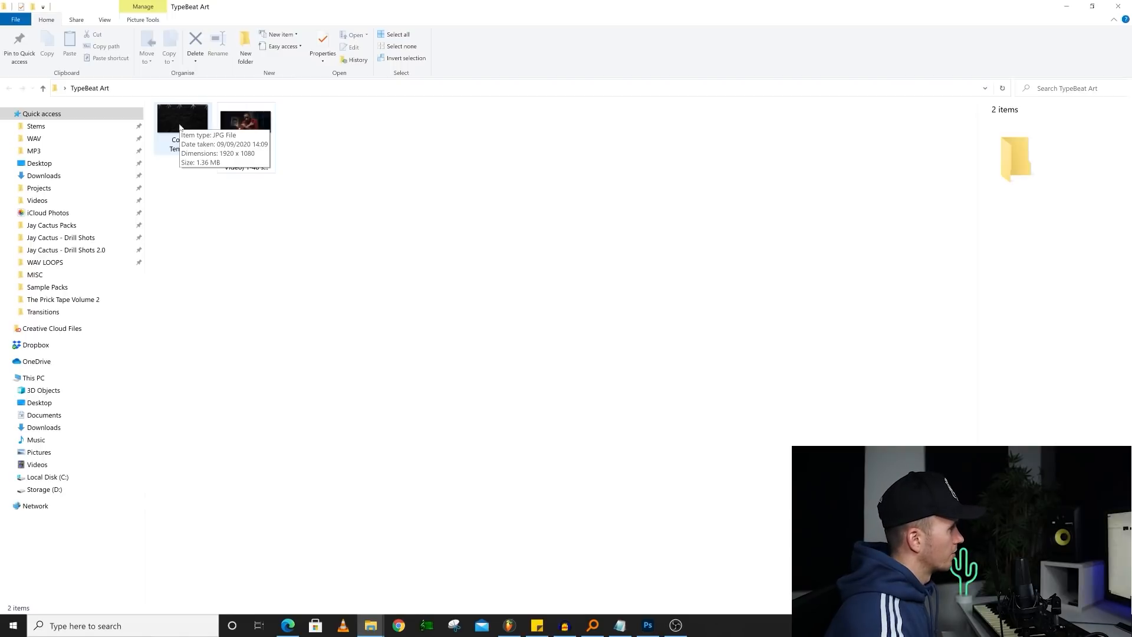
{"action": "left_click_drag", "start_coordinate": [179, 127], "coordinate": [470, 331]}
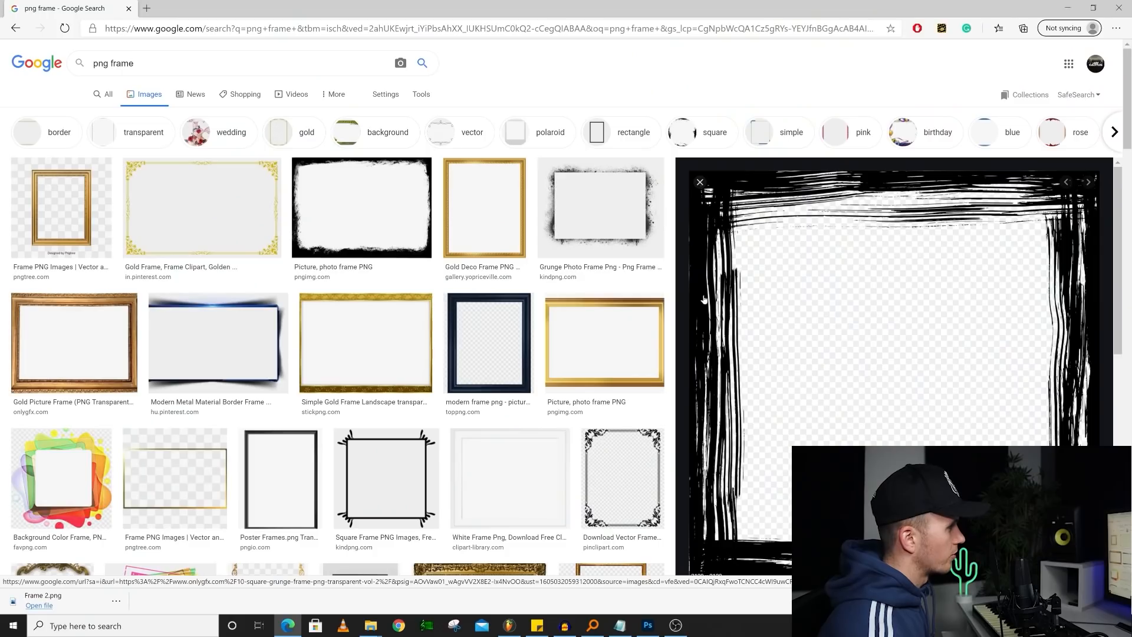
Step: Save the black grunge frame PNG from the image results and place it in the Jay Cactus YouTube Artwork Template document
{"action": "right_click", "coordinate": [739, 333]}
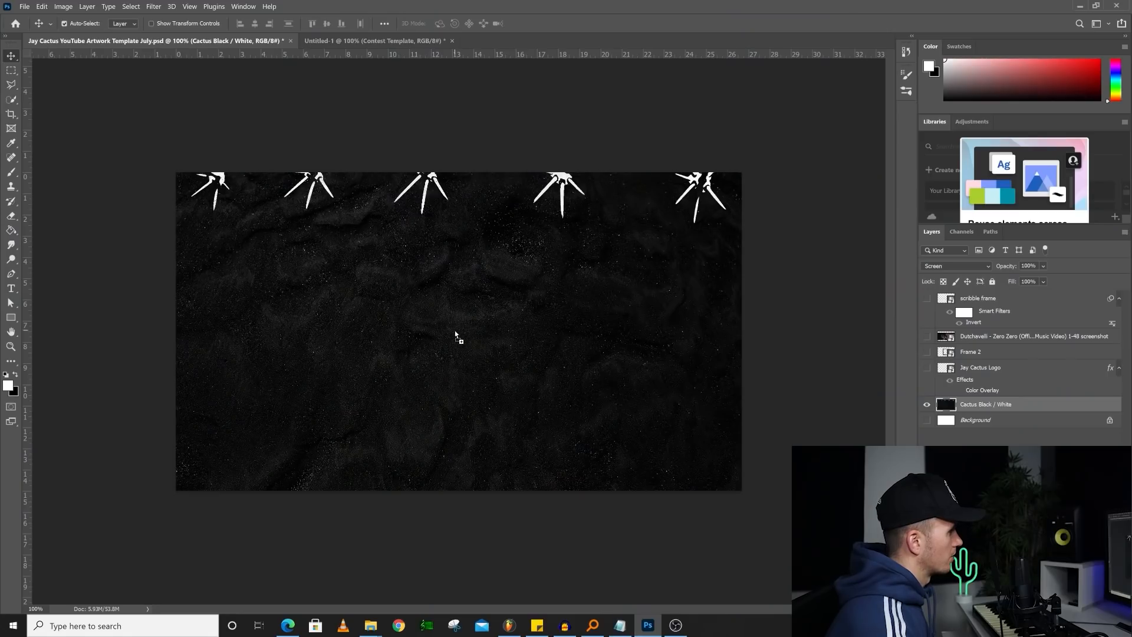
{"action": "left_click_drag", "start_coordinate": [455, 334], "coordinate": [455, 334]}
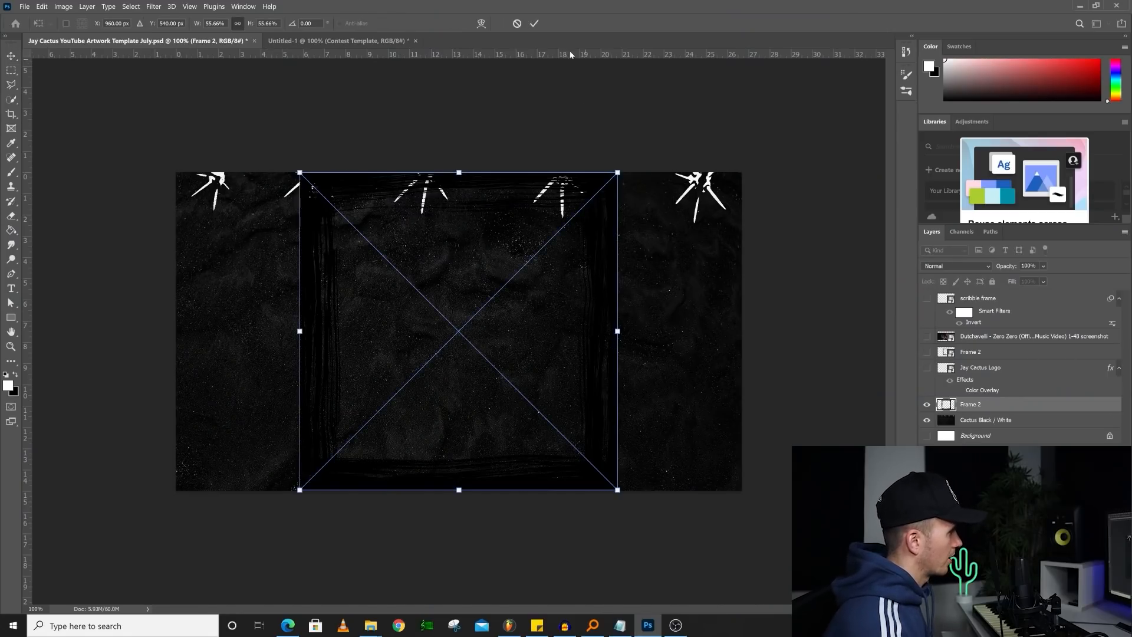
{"action": "left_click", "coordinate": [534, 24]}
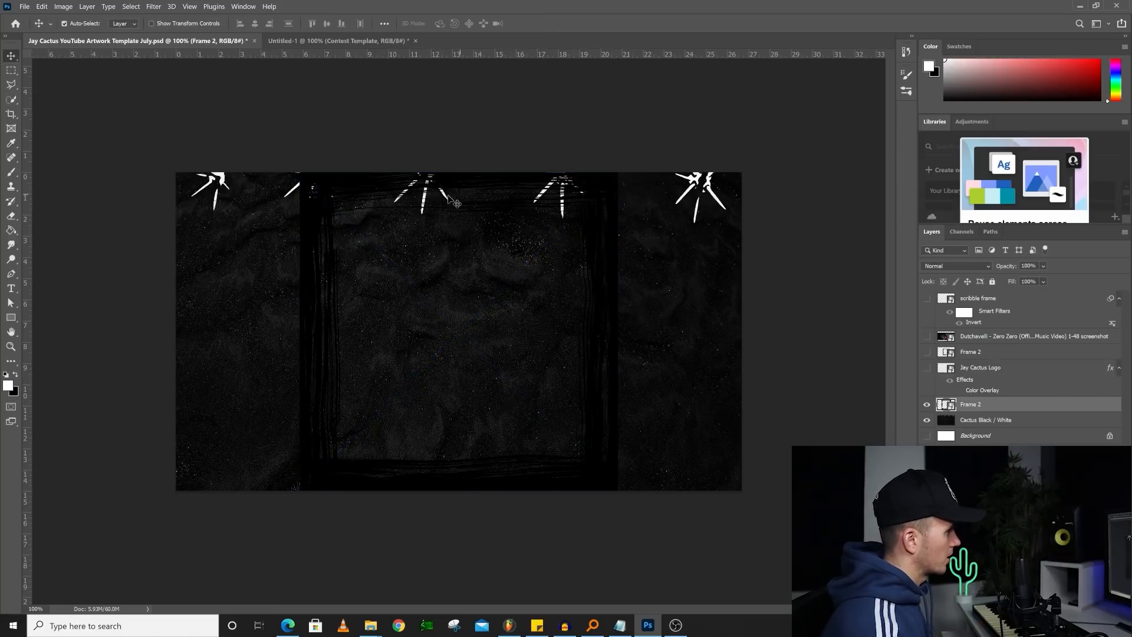
Step: Scale the placed grunge frame down to about 29% around the centre of the canvas
{"action": "key", "text": "ctrl"}
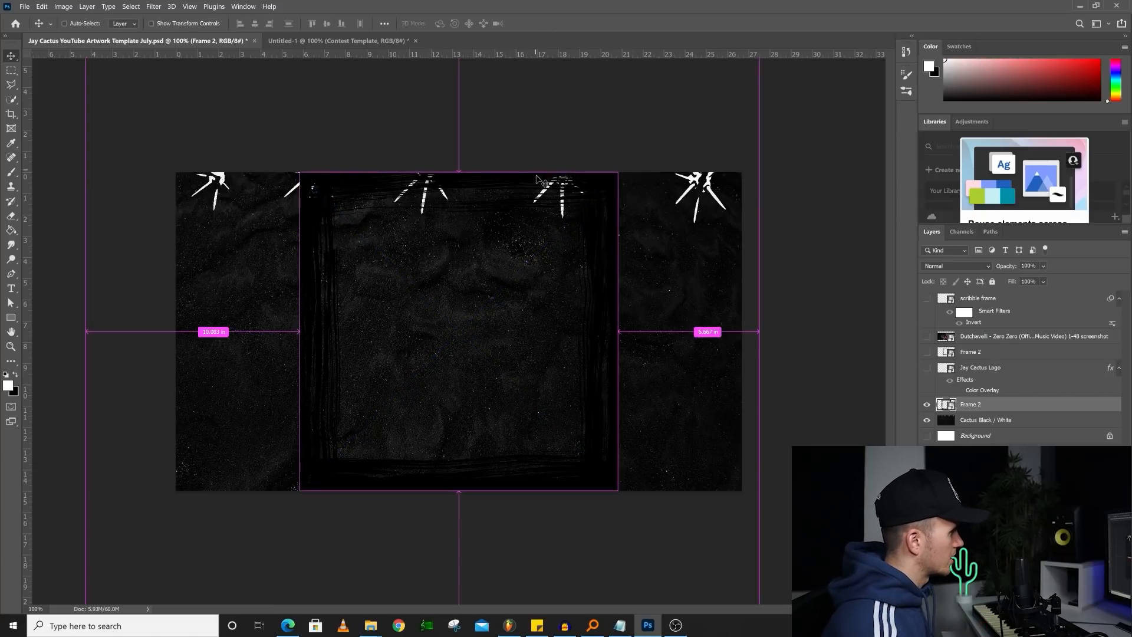
{"action": "key", "text": "ctrl+t"}
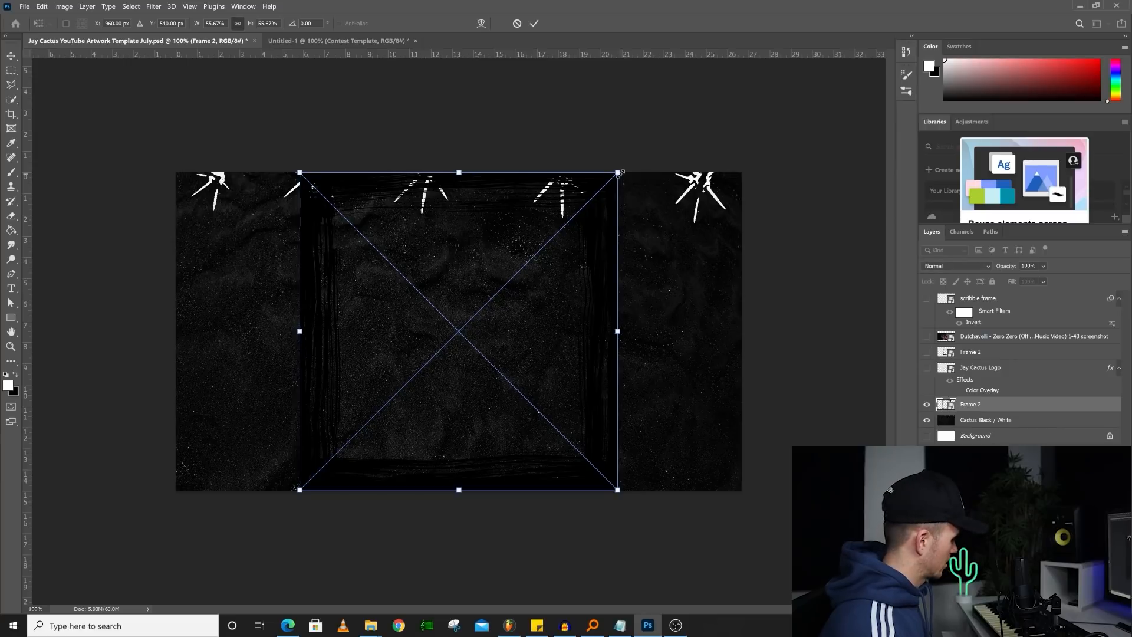
{"action": "left_click_drag", "start_coordinate": [620, 172], "coordinate": [540, 250]}
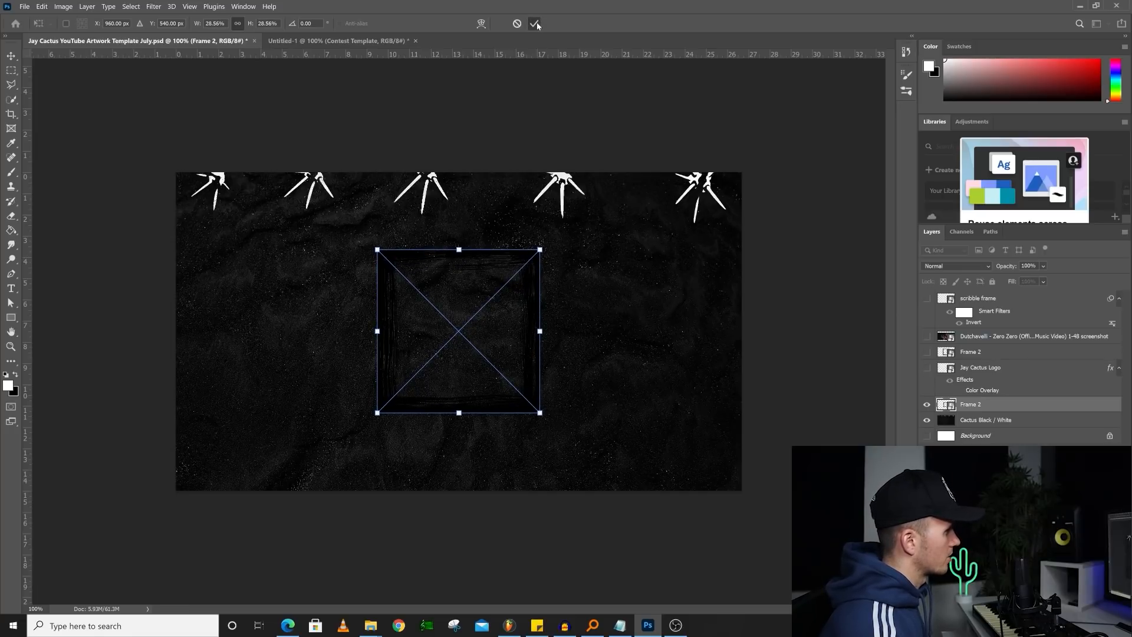
{"action": "left_click", "coordinate": [535, 23]}
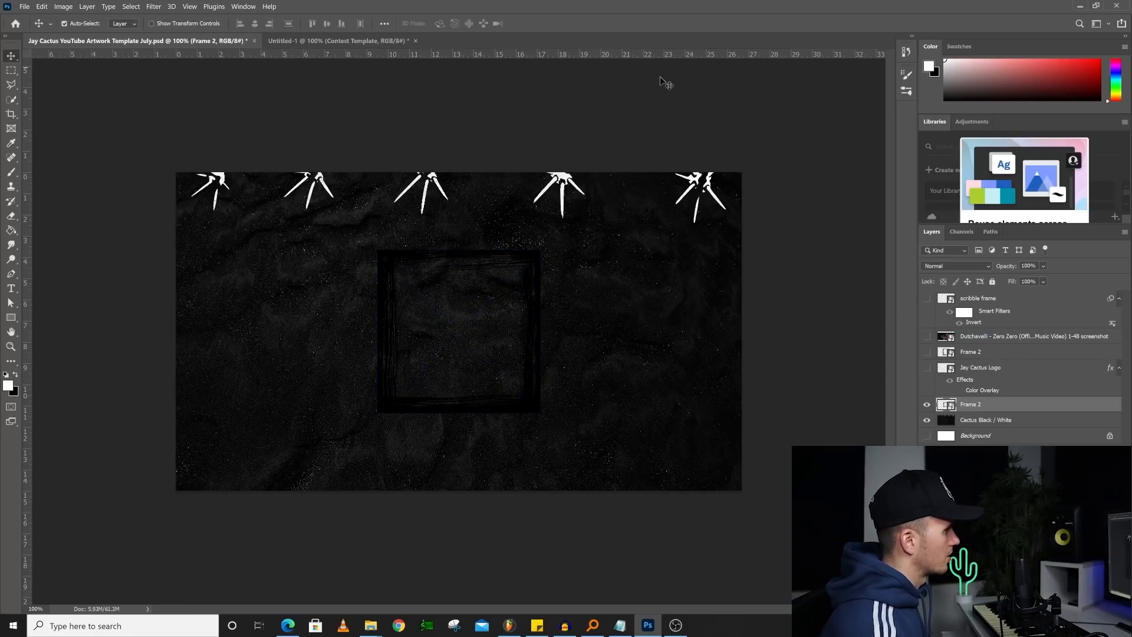
Step: Apply a white Color Overlay with Normal blend mode and 100% opacity to the placed Frame 2 layer
{"action": "double_click", "coordinate": [1001, 406]}
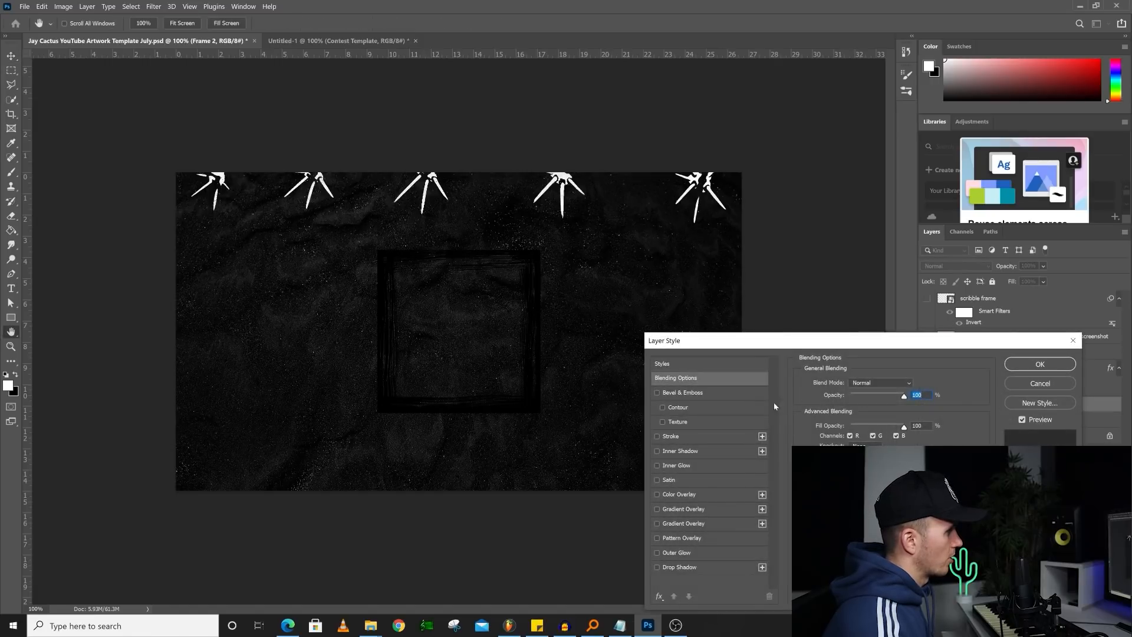
{"action": "left_click", "coordinate": [679, 494]}
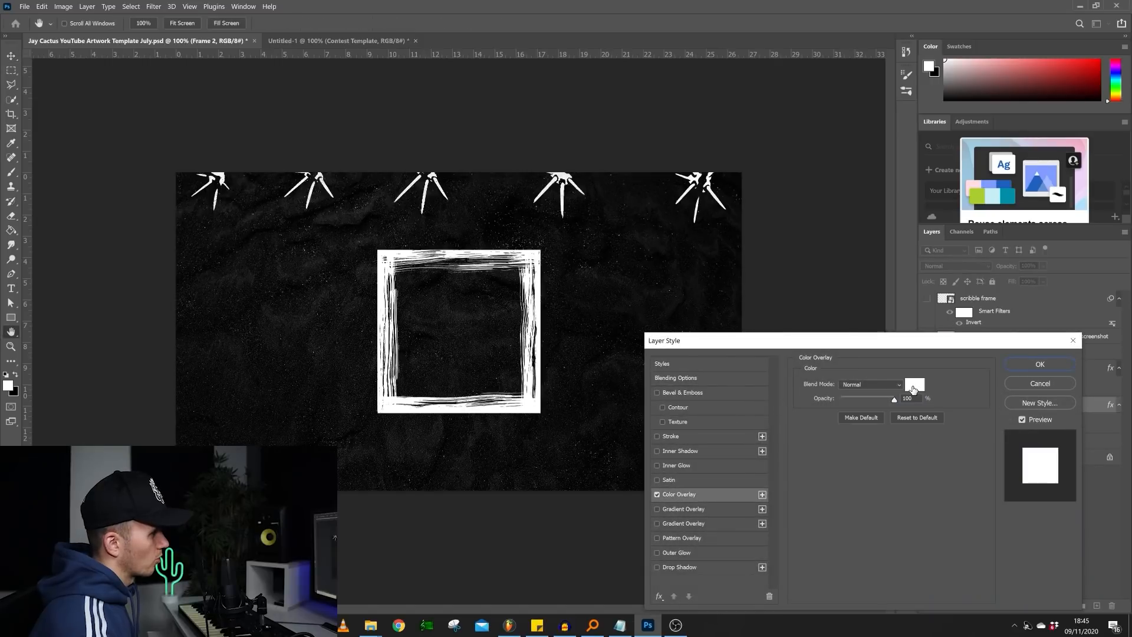
{"action": "left_click", "coordinate": [913, 390]}
{"action": "left_click", "coordinate": [870, 401]}
{"action": "left_click_drag", "start_coordinate": [815, 415], "coordinate": [745, 382]}
{"action": "left_click", "coordinate": [997, 376]}
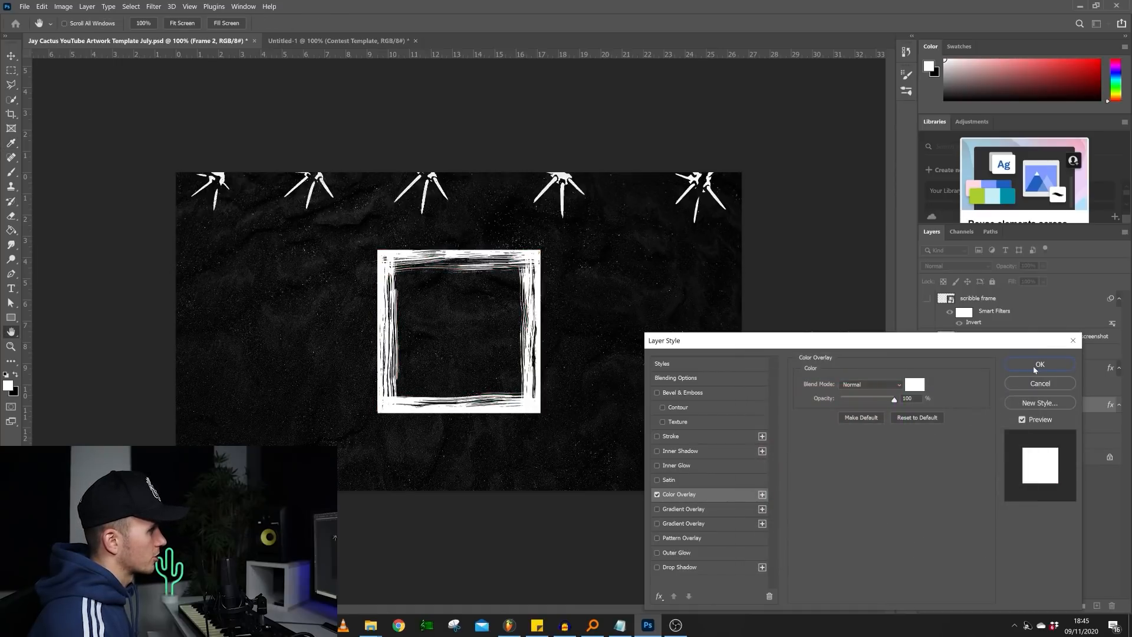
{"action": "left_click", "coordinate": [1033, 366]}
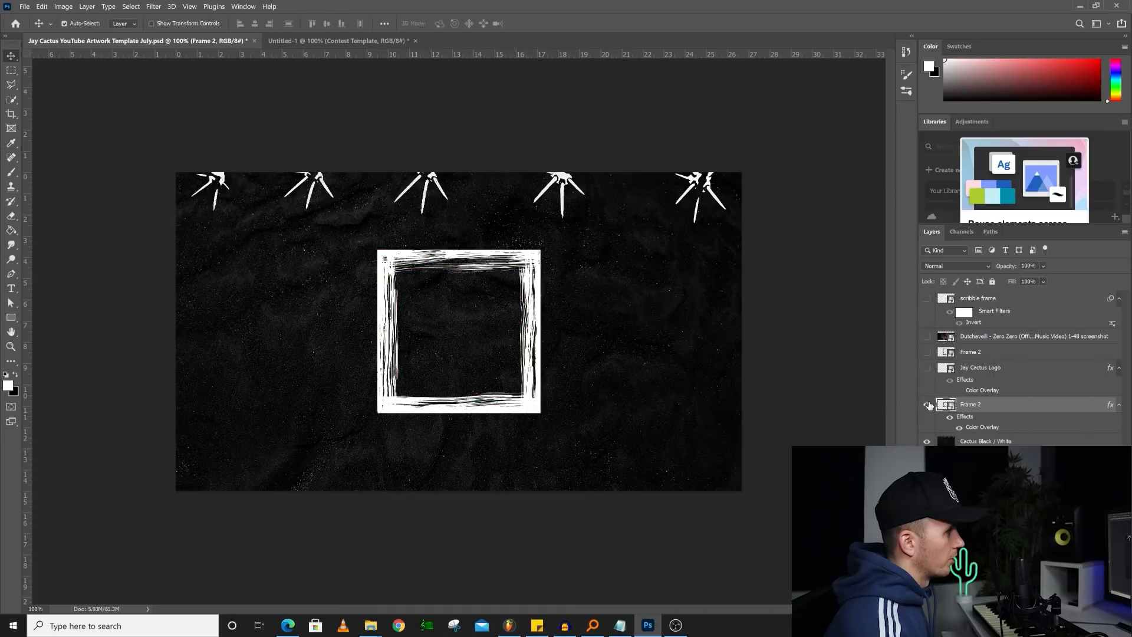
Step: Show the scribble frame in place of Frame 2 and add the Dutchavelli music video screenshot beneath the scribble frame
{"action": "left_click", "coordinate": [927, 298]}
{"action": "left_click", "coordinate": [929, 298]}
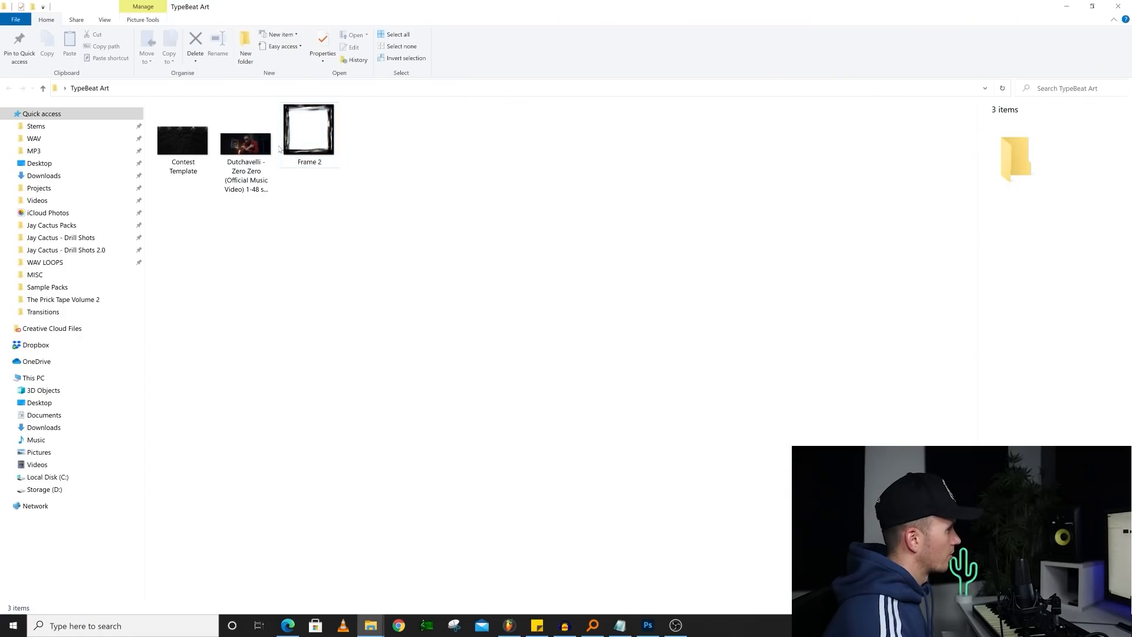
{"action": "left_click_drag", "start_coordinate": [246, 144], "coordinate": [603, 377]}
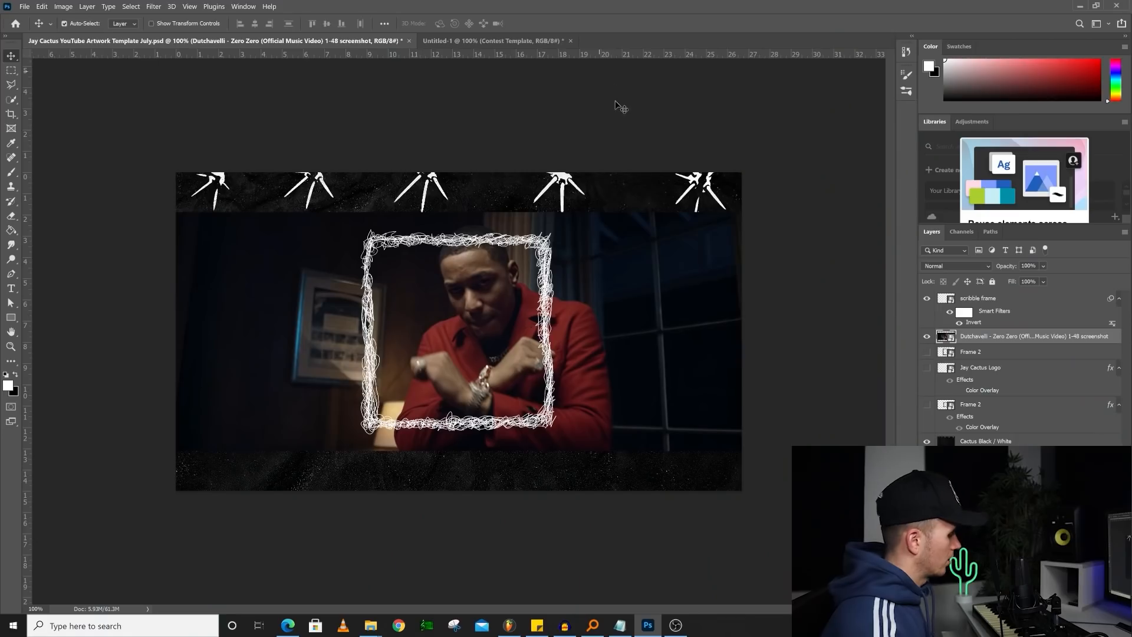
Step: Scale the music video screenshot up to about 100% so it fills the full canvas height
{"action": "key", "text": "ctrl"}
{"action": "key", "text": "ctrl+t"}
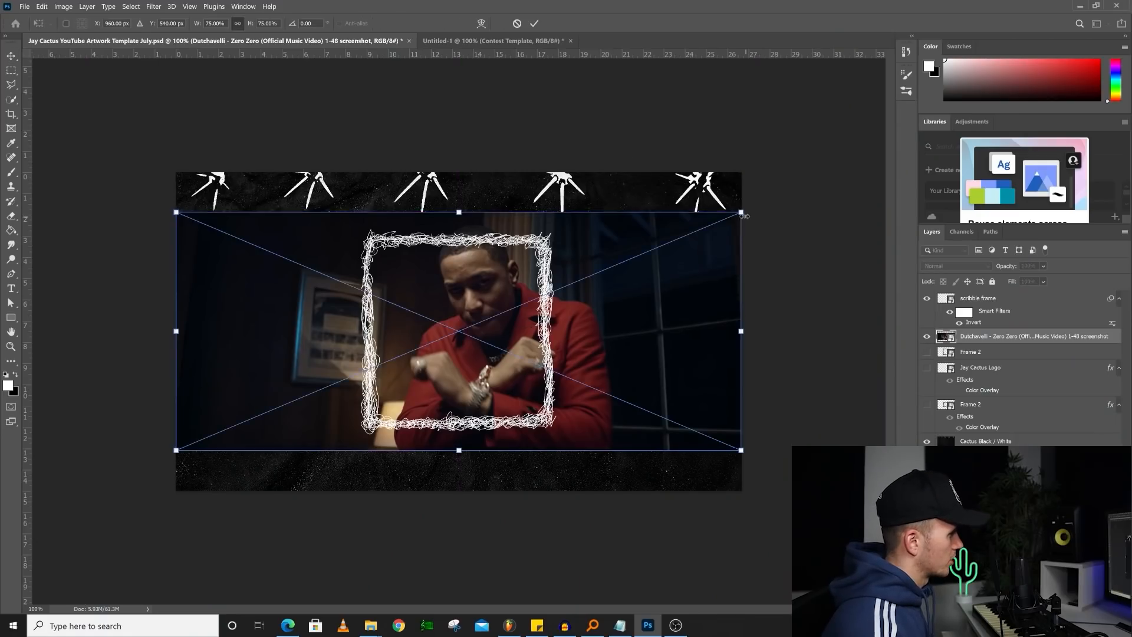
{"action": "left_click_drag", "start_coordinate": [741, 211], "coordinate": [834, 157]}
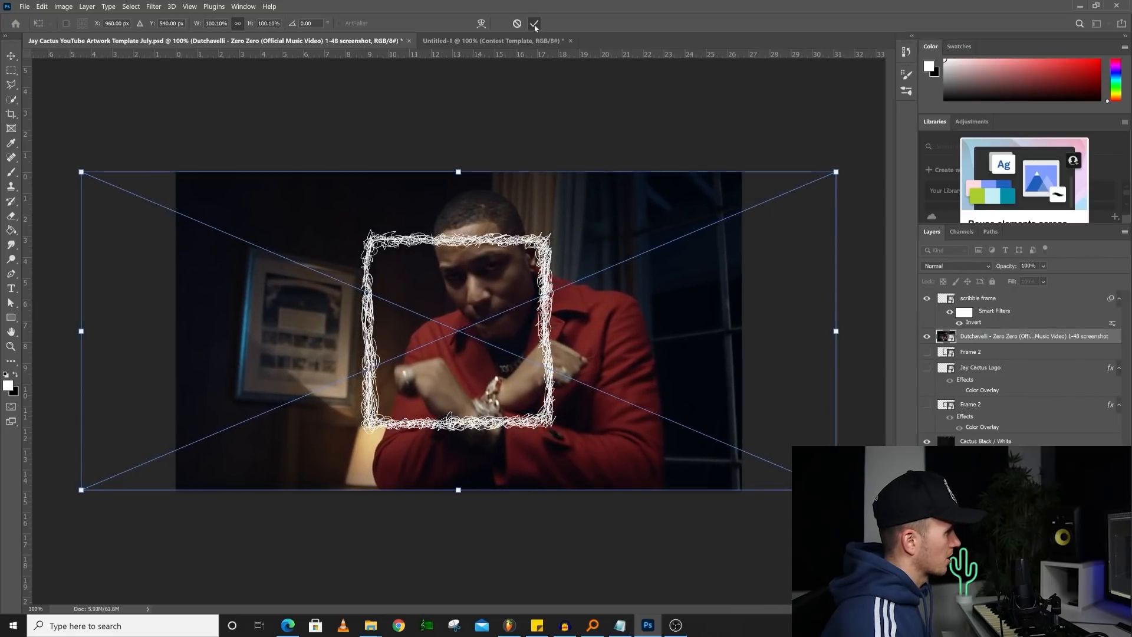
{"action": "left_click", "coordinate": [534, 23]}
Step: Move the screenshot layer beneath Cactus Black / White and set the Cactus Black / White layer's blend mode to Screen
{"action": "left_click_drag", "start_coordinate": [1002, 336], "coordinate": [988, 446]}
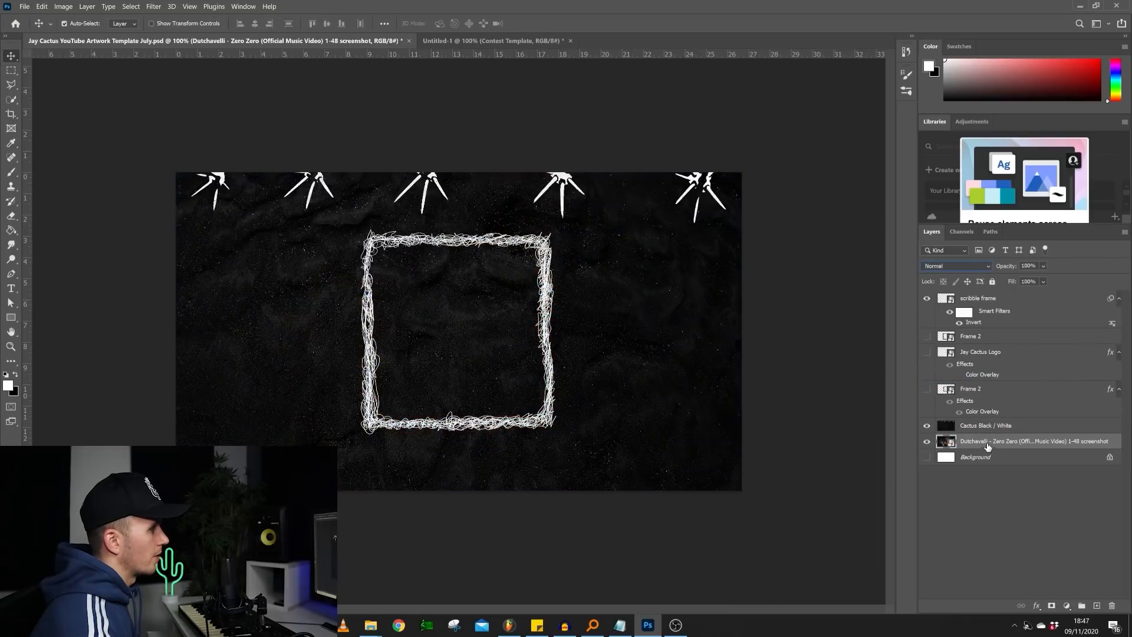
{"action": "left_click", "coordinate": [981, 426]}
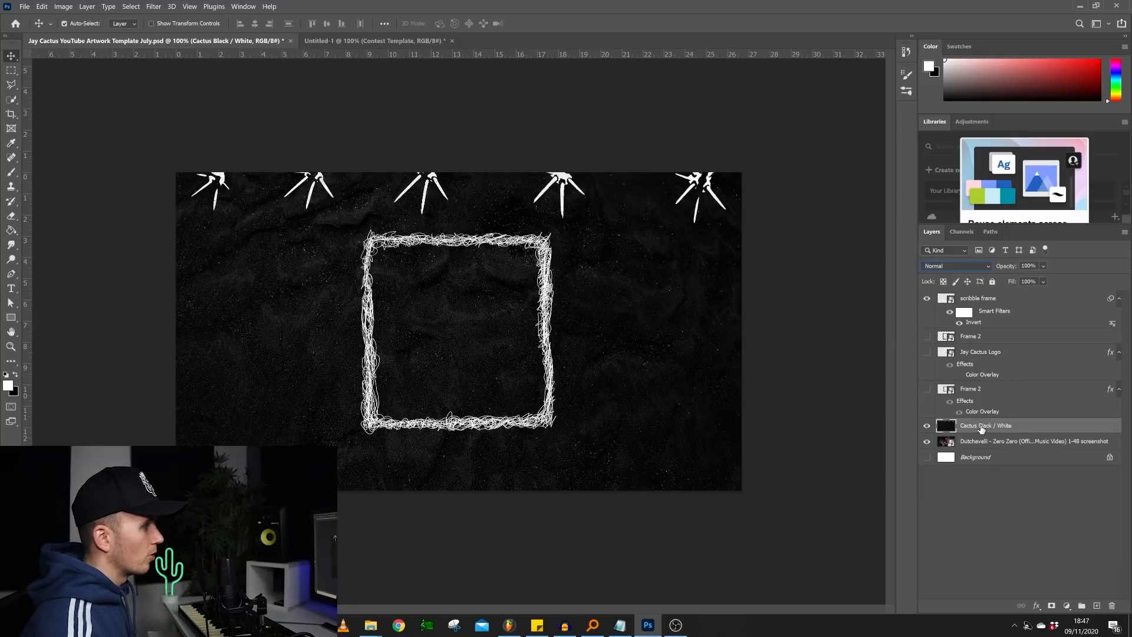
{"action": "left_click", "coordinate": [987, 442]}
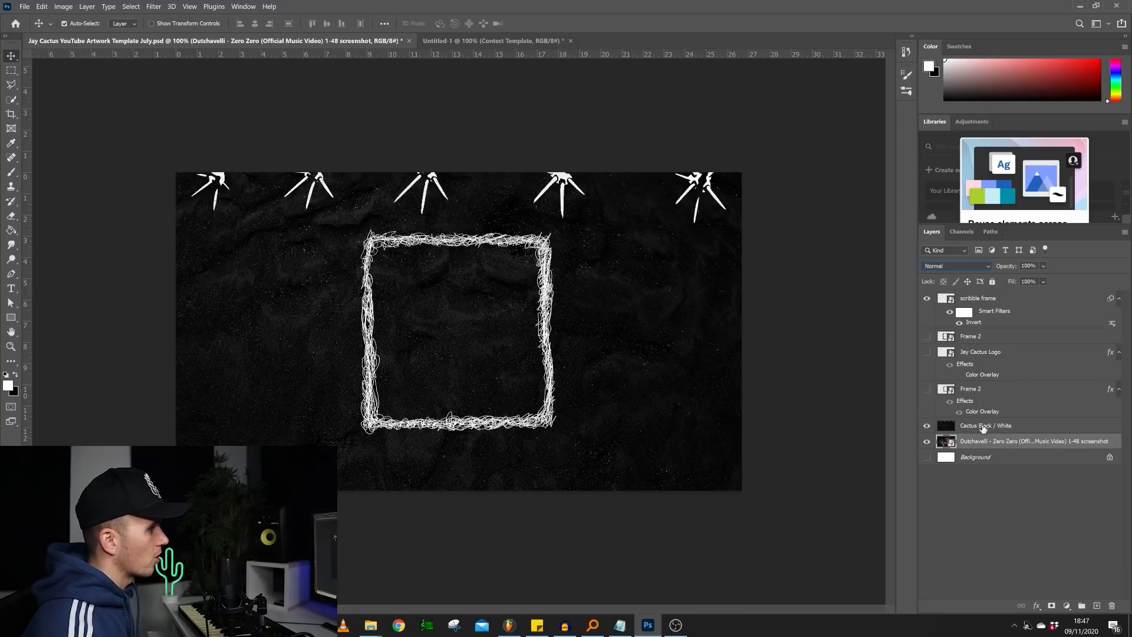
{"action": "left_click", "coordinate": [982, 426]}
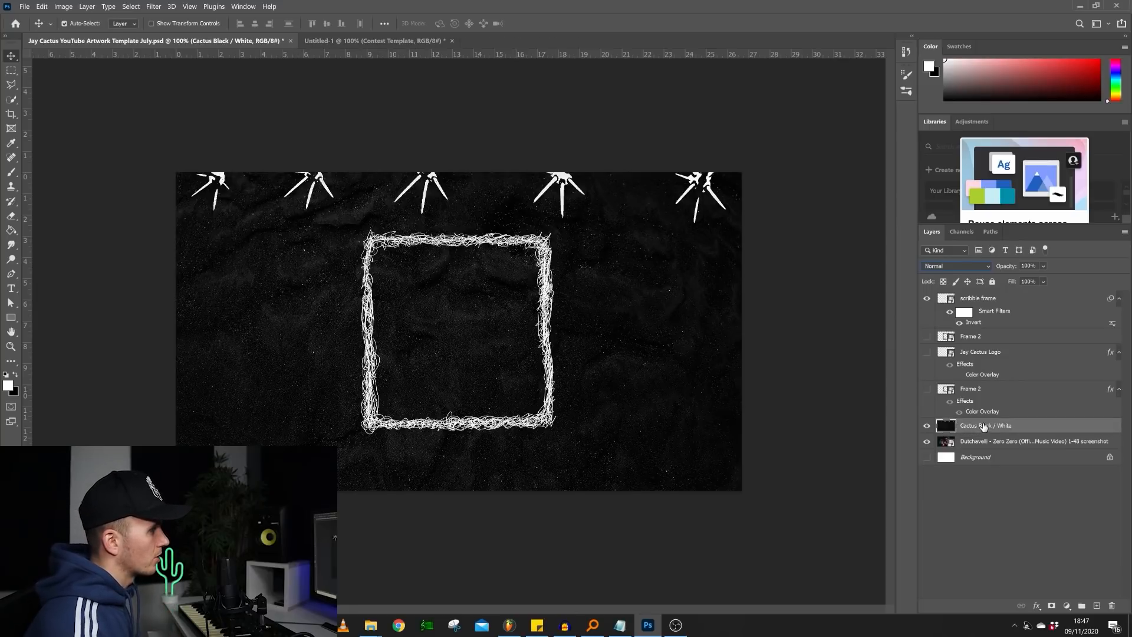
{"action": "left_click", "coordinate": [943, 270]}
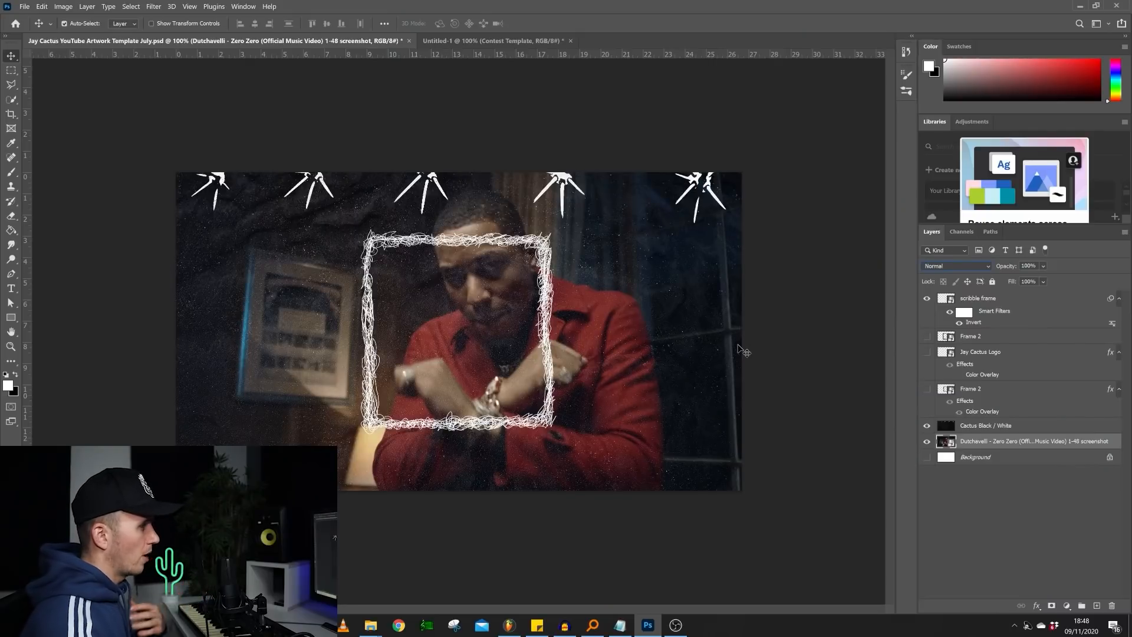
Step: Duplicate the screenshot layer directly beneath the scribble frame and scale the copy down so the man fits inside the frame
{"action": "left_click_drag", "start_coordinate": [984, 443], "coordinate": [1096, 605]}
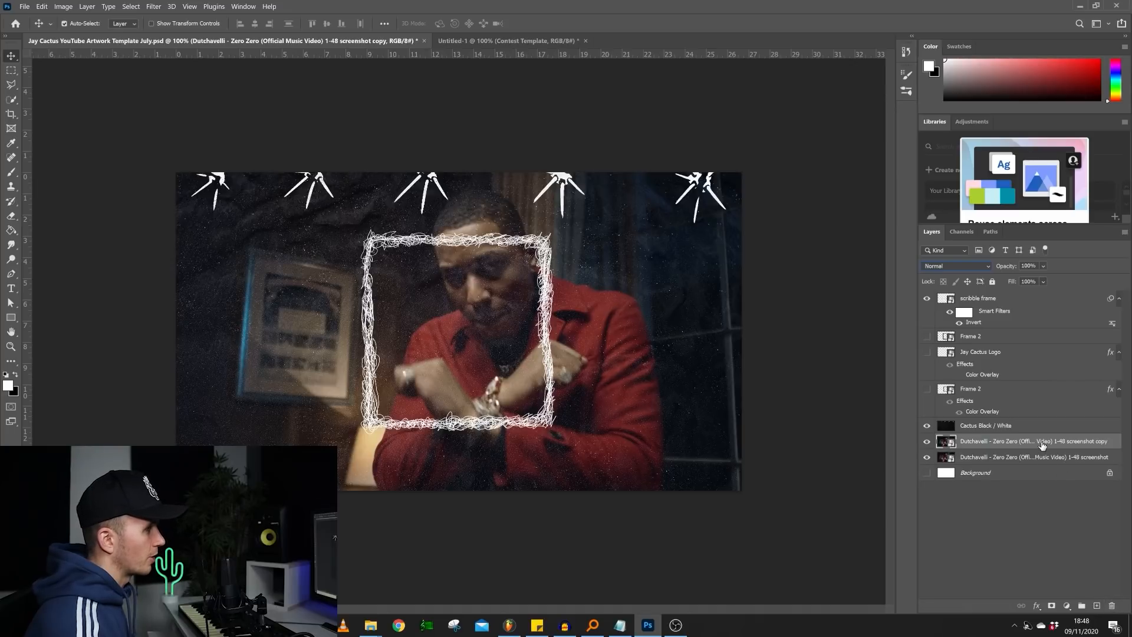
{"action": "left_click_drag", "start_coordinate": [1042, 446], "coordinate": [1012, 332]}
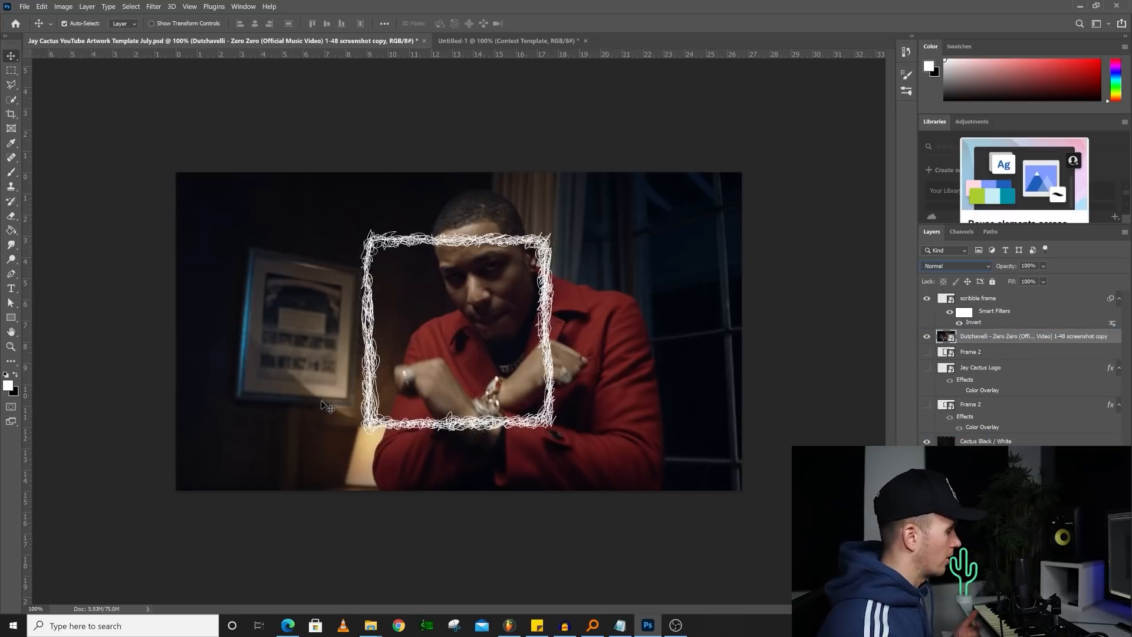
{"action": "key", "text": "ctrl+t"}
{"action": "left_click_drag", "start_coordinate": [836, 170], "coordinate": [745, 197]}
{"action": "left_click_drag", "start_coordinate": [694, 267], "coordinate": [659, 283]}
{"action": "key", "text": "Return"}
Step: Rasterize the screenshot copy and delete its areas outside the scribble frame using Rectangular Marquee selections
{"action": "right_click", "coordinate": [988, 339]}
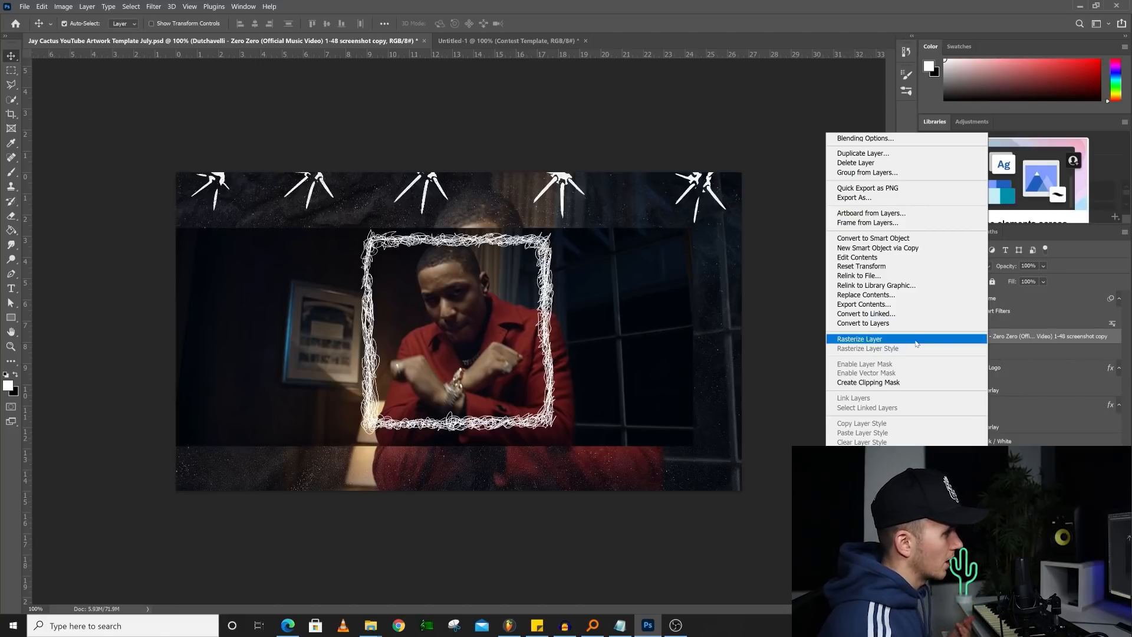
{"action": "left_click", "coordinate": [916, 341]}
{"action": "left_click", "coordinate": [11, 71]}
{"action": "right_click", "coordinate": [11, 74]}
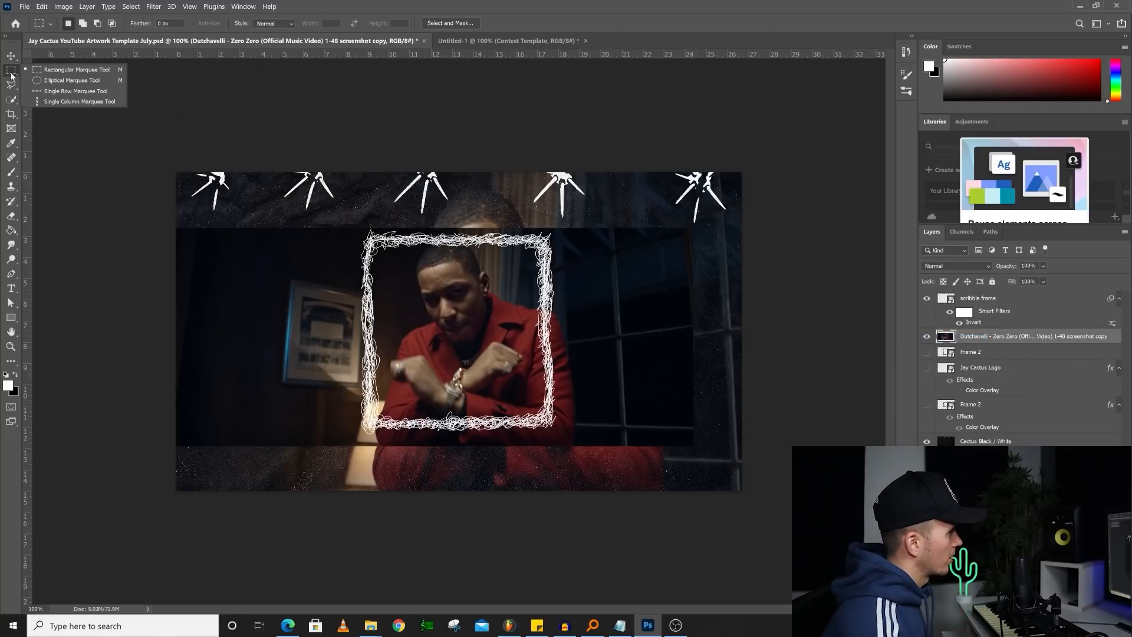
{"action": "left_click", "coordinate": [47, 72]}
{"action": "left_click_drag", "start_coordinate": [813, 164], "coordinate": [546, 534]}
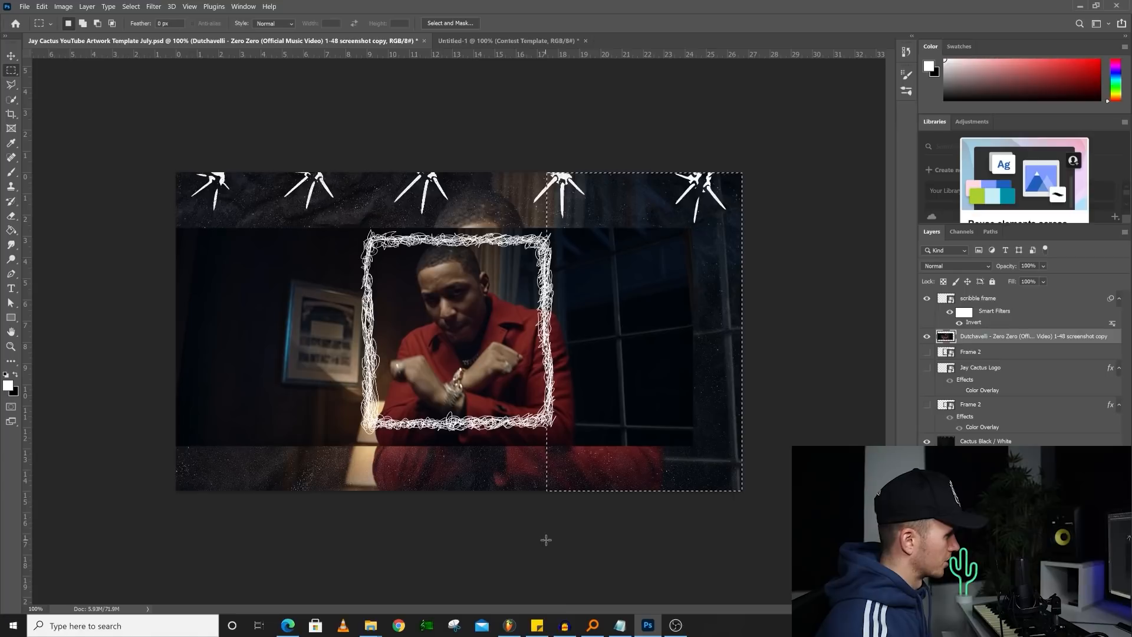
{"action": "key", "text": "Delete"}
{"action": "left_click_drag", "start_coordinate": [760, 160], "coordinate": [104, 240]}
{"action": "key", "text": "Delete"}
{"action": "left_click_drag", "start_coordinate": [129, 167], "coordinate": [341, 490]}
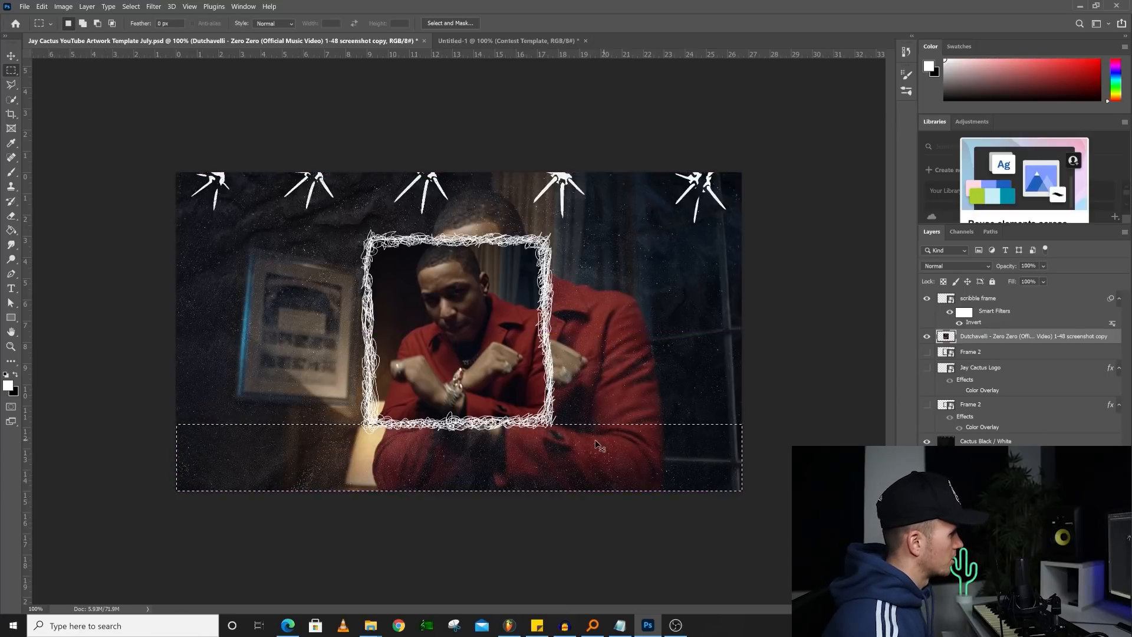
Step: Show the Jay Cactus Logo layer at the bottom centre of the artwork and set its blend mode to Difference
{"action": "left_click", "coordinate": [925, 369]}
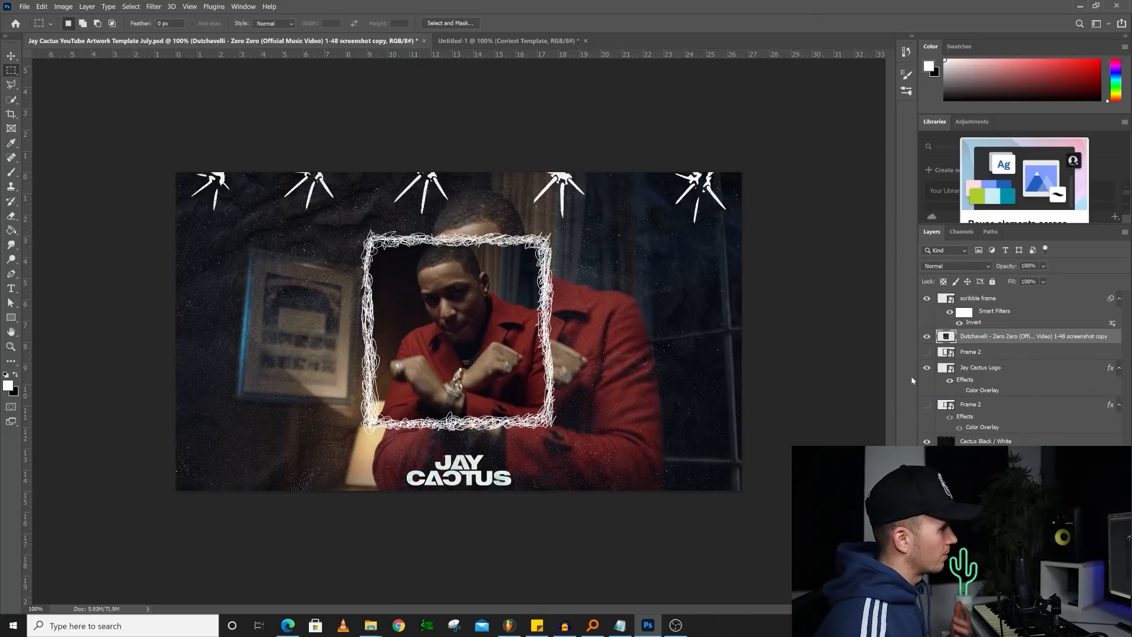
{"action": "left_click", "coordinate": [11, 56]}
{"action": "mouse_move", "coordinate": [459, 466]}
{"action": "left_mouse_down"}
{"action": "mouse_move", "coordinate": [430, 465]}
{"action": "mouse_move", "coordinate": [466, 466]}
{"action": "left_mouse_up"}
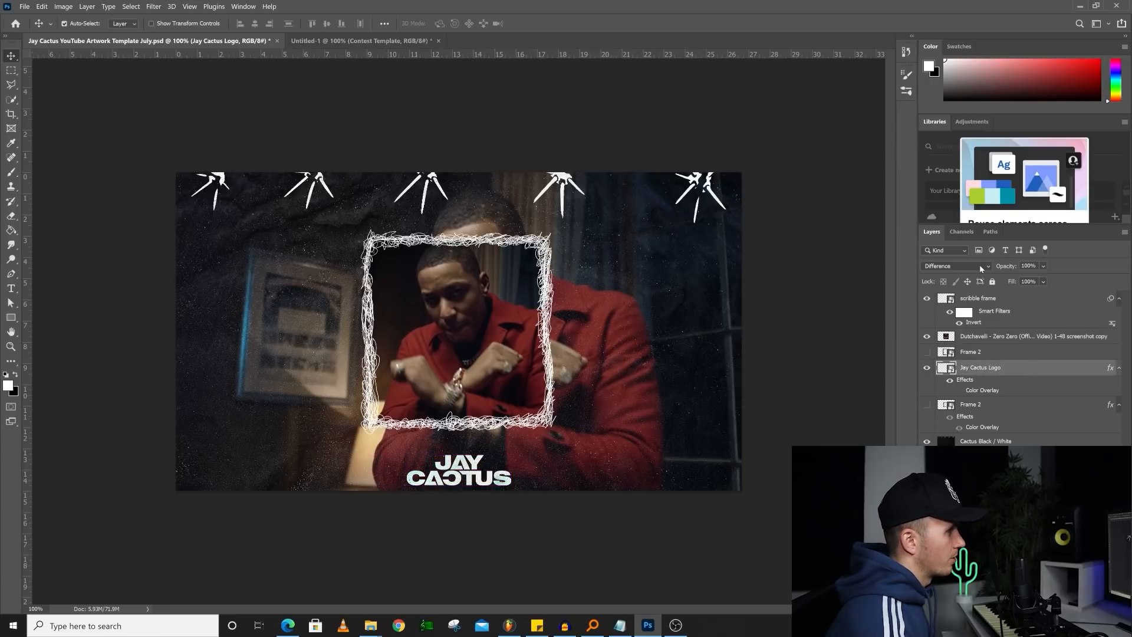
{"action": "left_click", "coordinate": [980, 268]}
{"action": "left_click", "coordinate": [946, 470]}
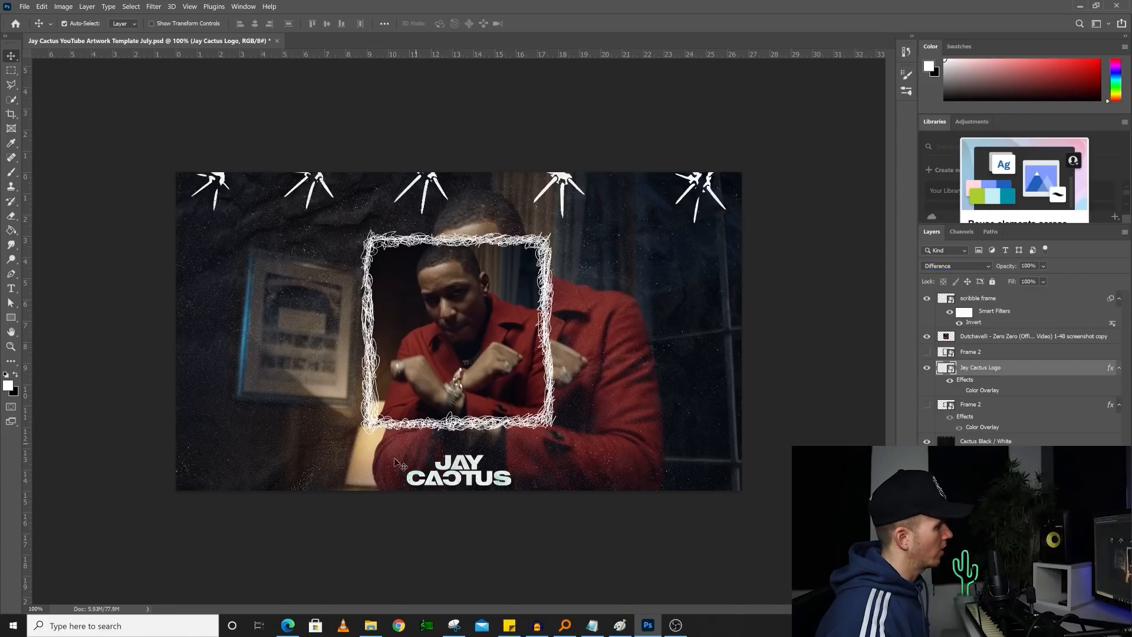
Step: Add a centred white text box reading "Type Beat" in Royal Fighter Regular across the middle of the artwork
{"action": "left_click", "coordinate": [287, 625]}
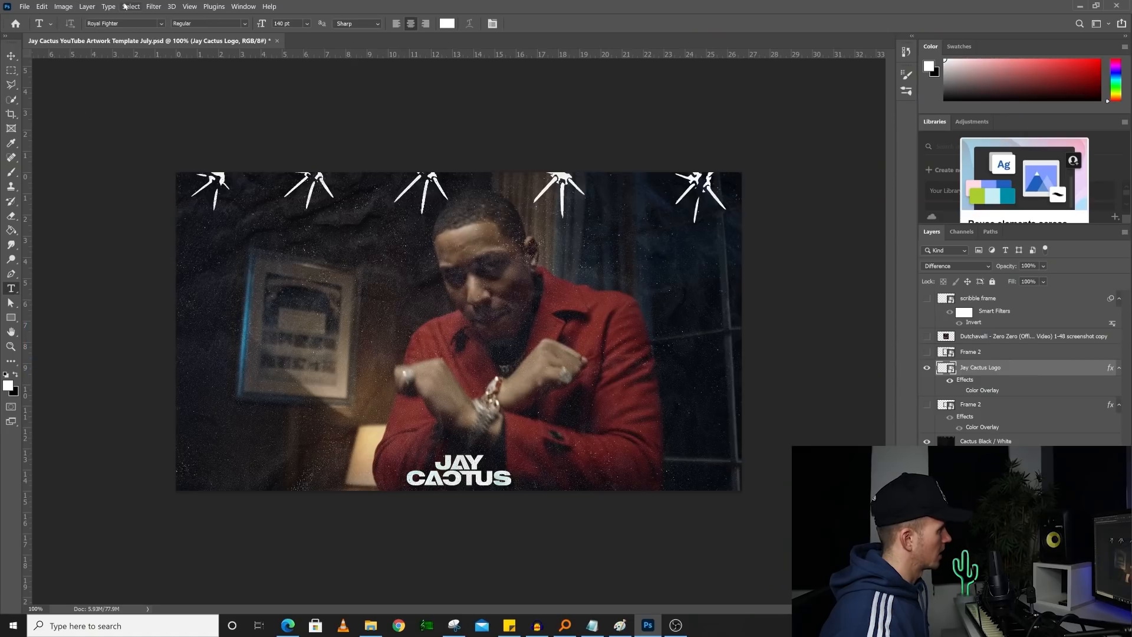
{"action": "left_click_drag", "start_coordinate": [234, 257], "coordinate": [703, 433]}
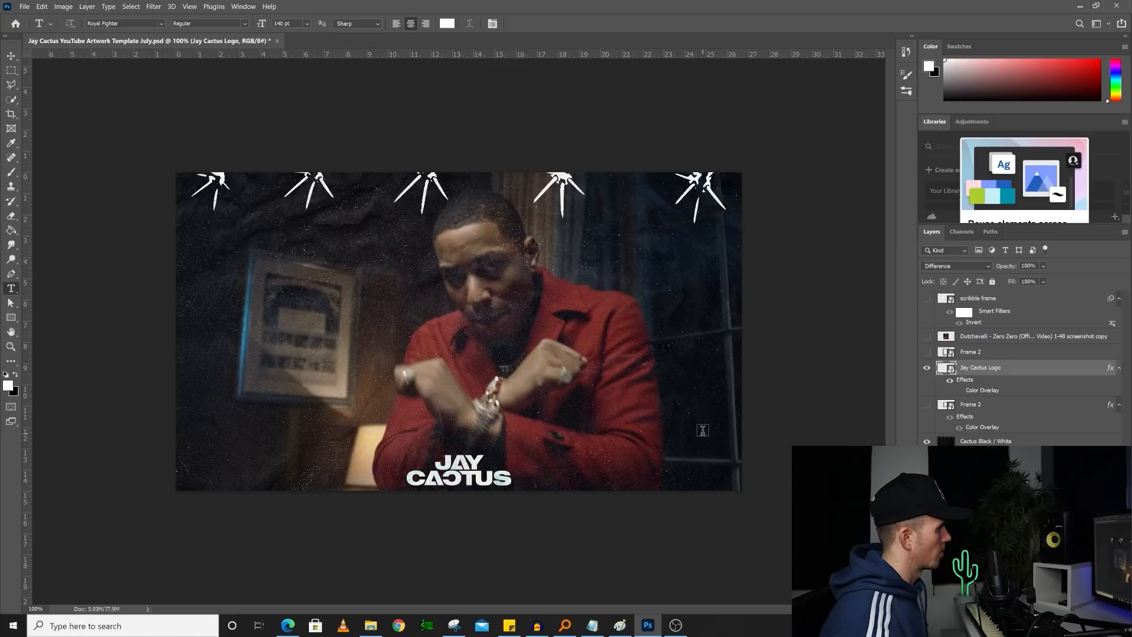
{"action": "type", "text": "TYPE BEAT"}
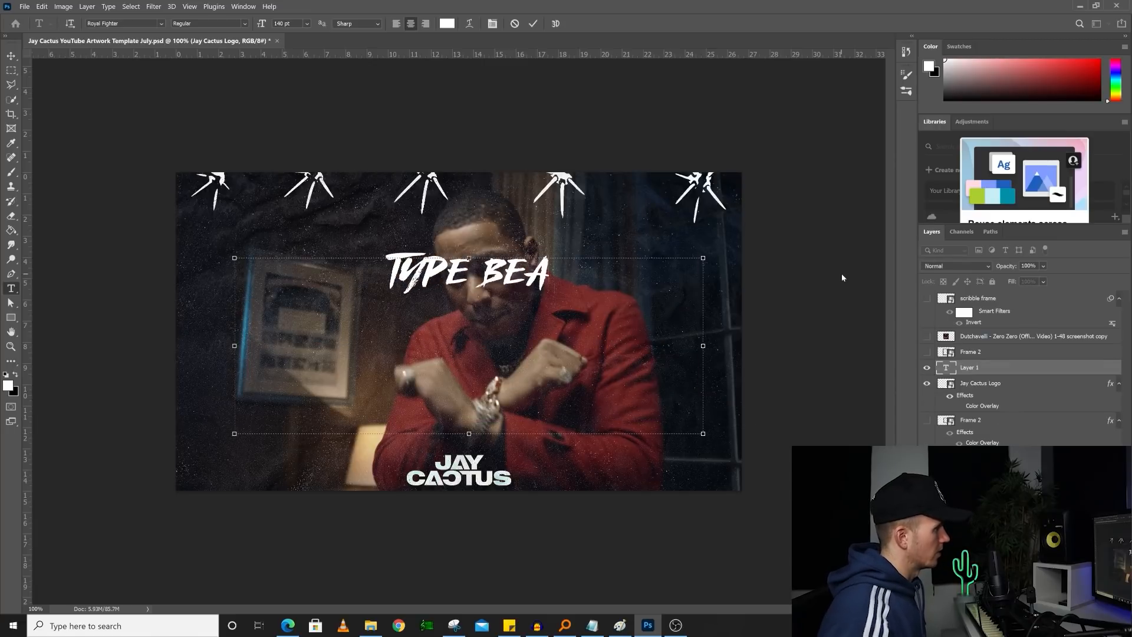
Step: Set the Type Beat text size to 300 pt and shorten its text box to fit the lettering
{"action": "key", "text": "ctrl+a"}
{"action": "left_click", "coordinate": [306, 24]}
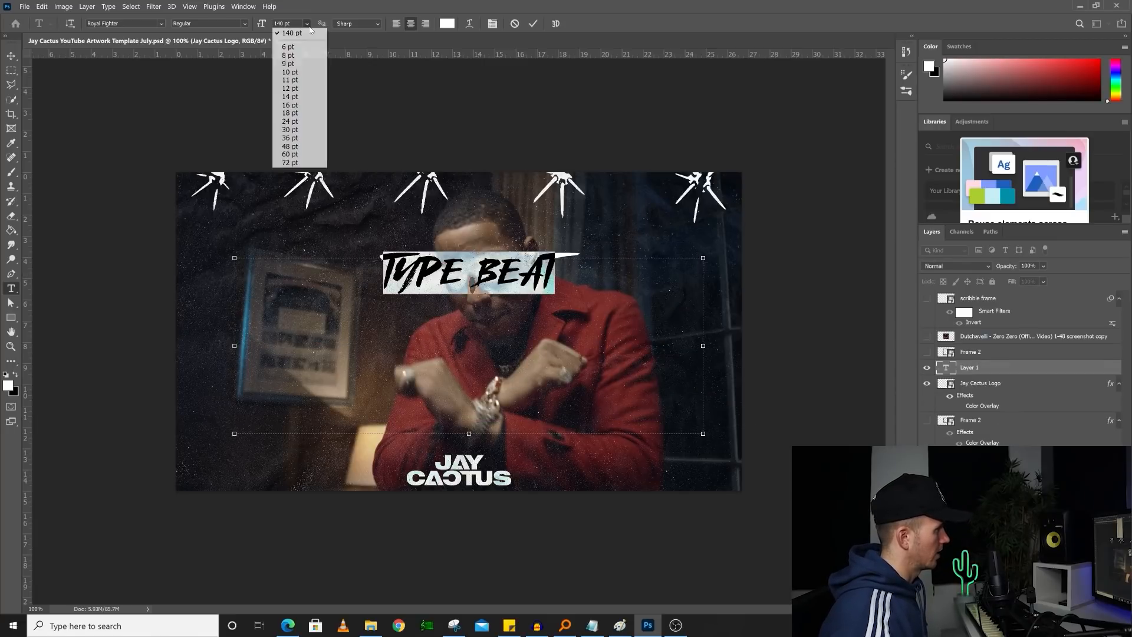
{"action": "left_click", "coordinate": [286, 23]}
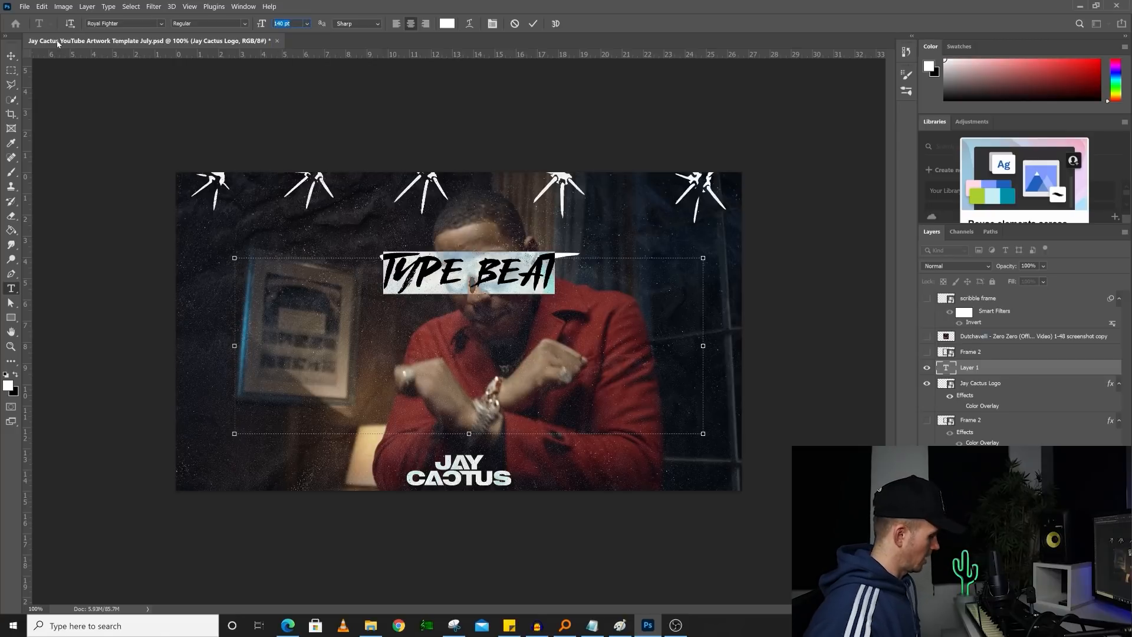
{"action": "key", "text": "Return"}
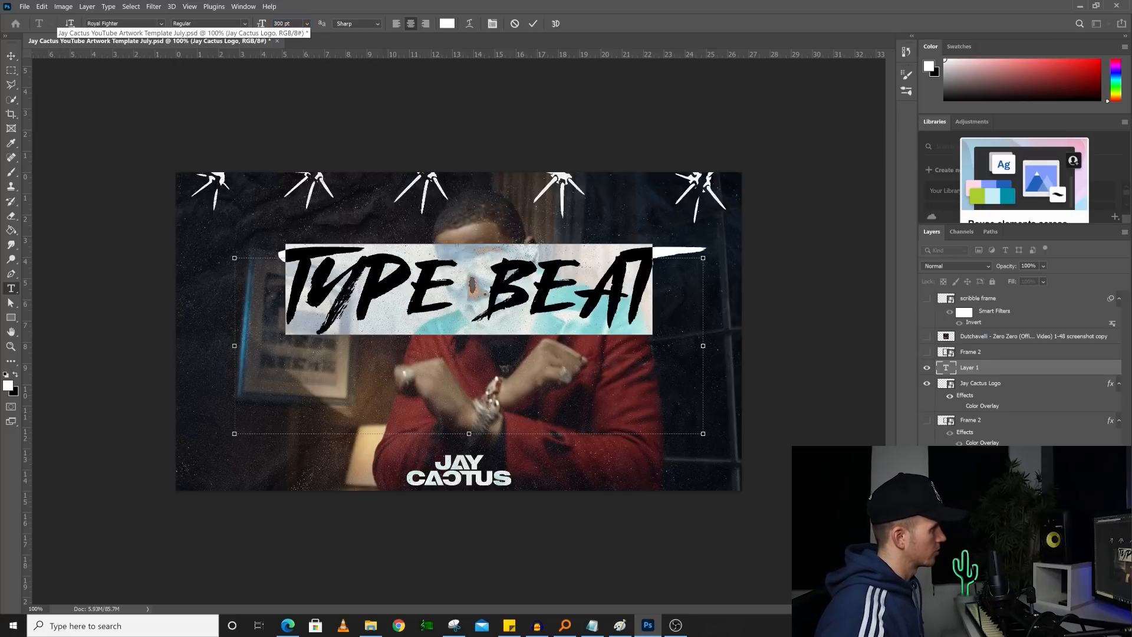
{"action": "left_click_drag", "start_coordinate": [469, 434], "coordinate": [464, 333]}
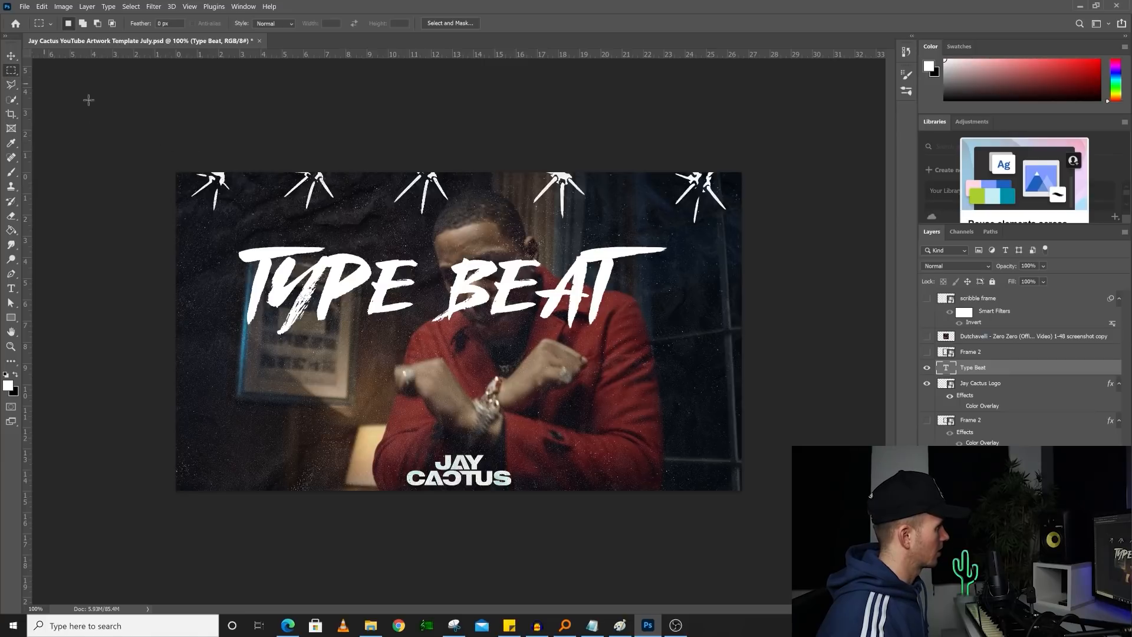
Step: Centre the Type Beat text vertically and horizontally on the canvas, using a full-canvas marquee selection as the alignment reference
{"action": "left_click_drag", "start_coordinate": [146, 145], "coordinate": [742, 490]}
{"action": "left_click", "coordinate": [13, 56]}
{"action": "left_click", "coordinate": [13, 57]}
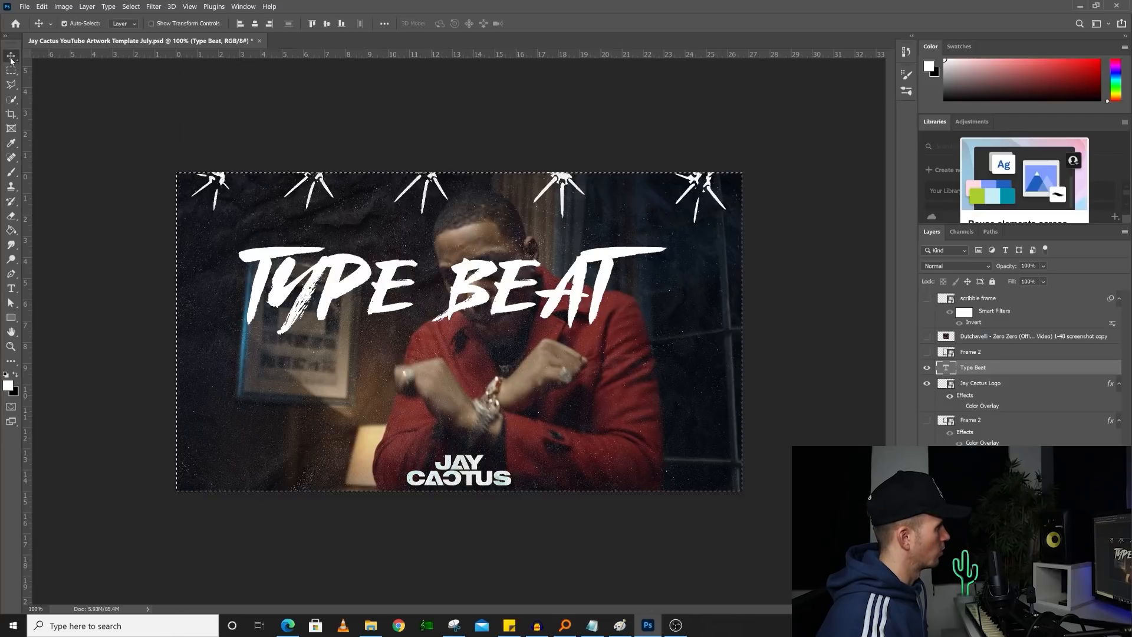
{"action": "left_click", "coordinate": [328, 24]}
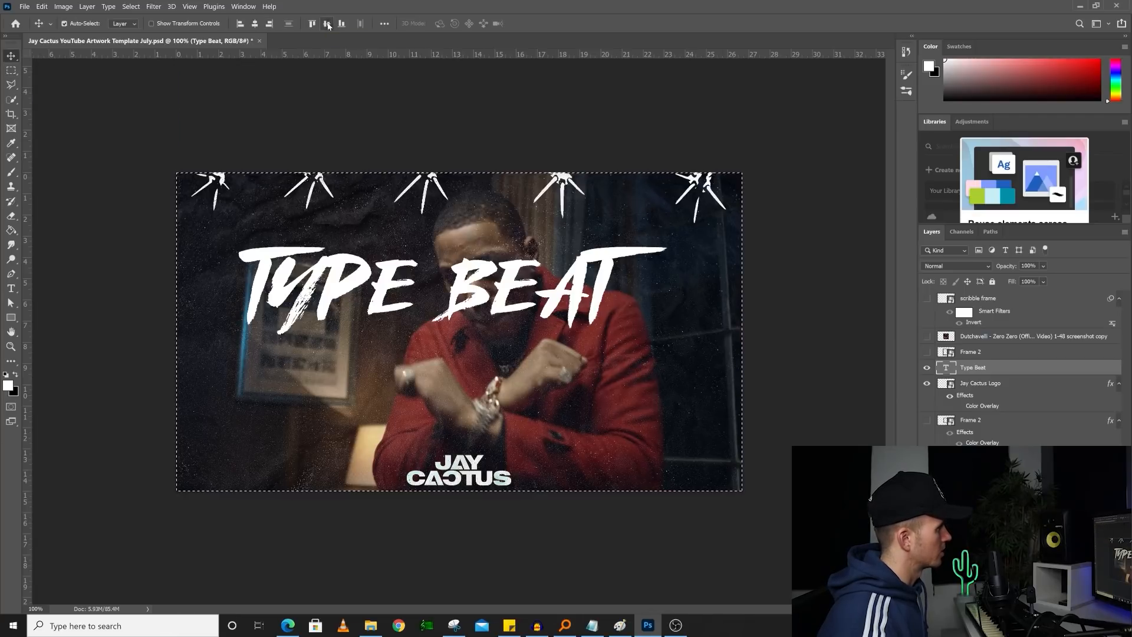
{"action": "left_click", "coordinate": [256, 25]}
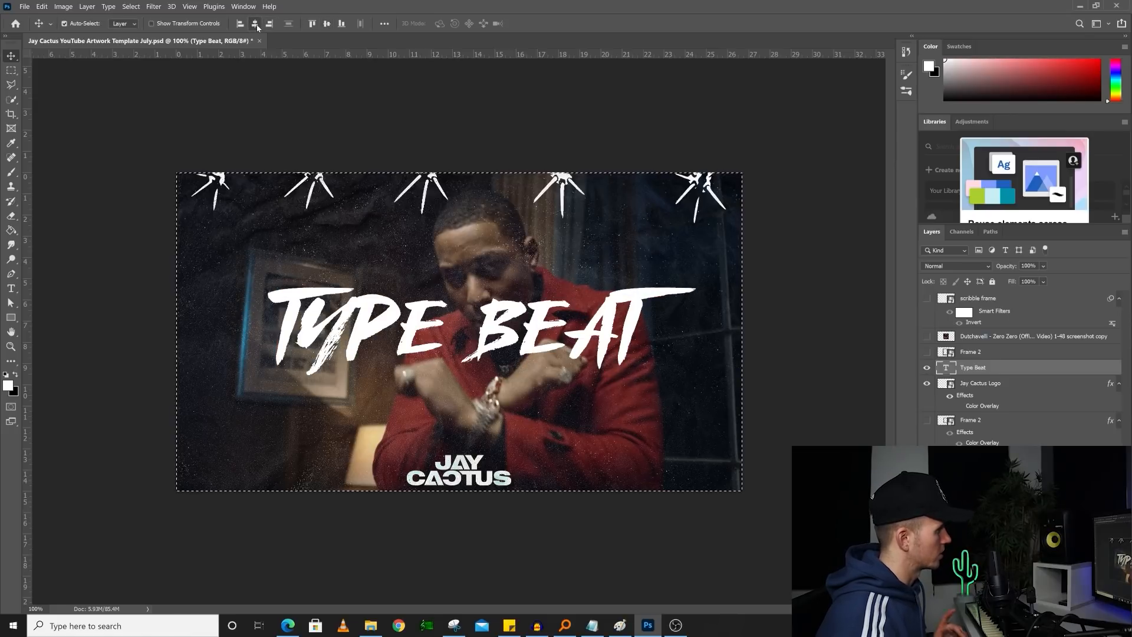
{"action": "key", "text": "ctrl"}
{"action": "key", "text": "ctrl+d"}
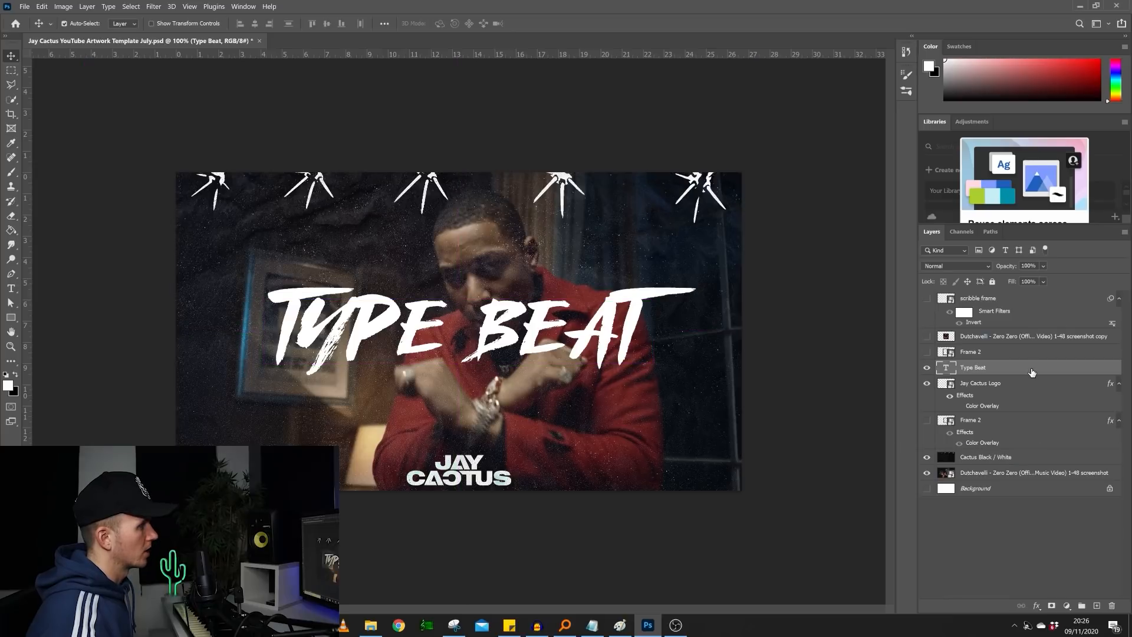
Step: Try a 16 px outside stroke on the Type Beat text in muted red 7f3633 sampled from the coat, and turn it off
{"action": "double_click", "coordinate": [1031, 371]}
{"action": "left_click", "coordinate": [708, 334]}
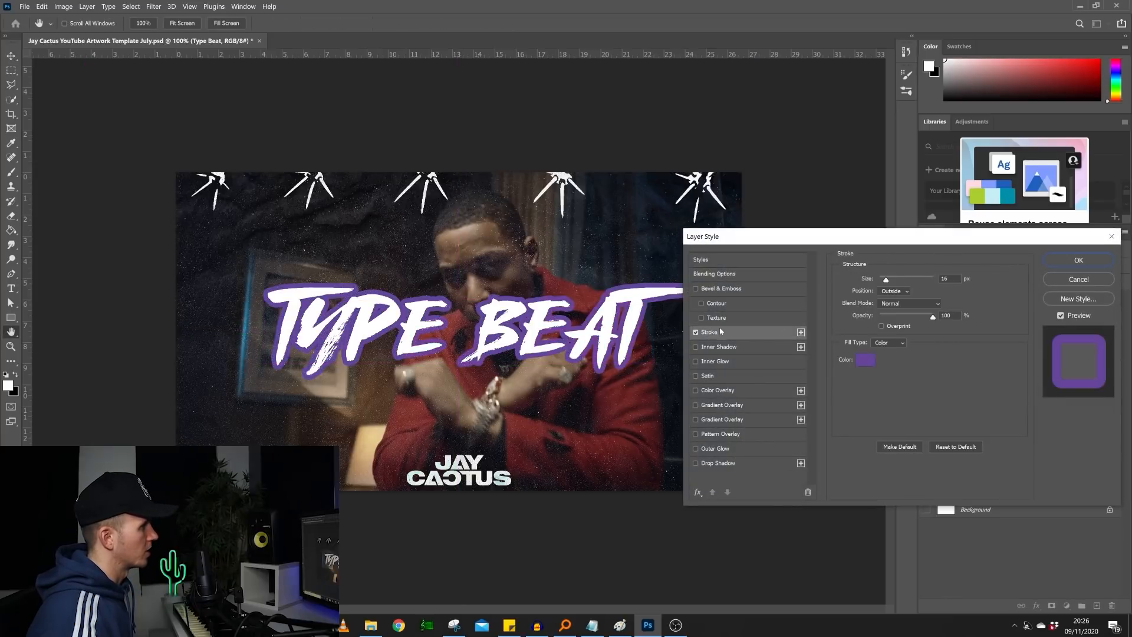
{"action": "left_click", "coordinate": [870, 360]}
{"action": "left_click", "coordinate": [822, 413]}
{"action": "left_click_drag", "start_coordinate": [900, 455], "coordinate": [900, 381]}
{"action": "left_click", "coordinate": [862, 404]}
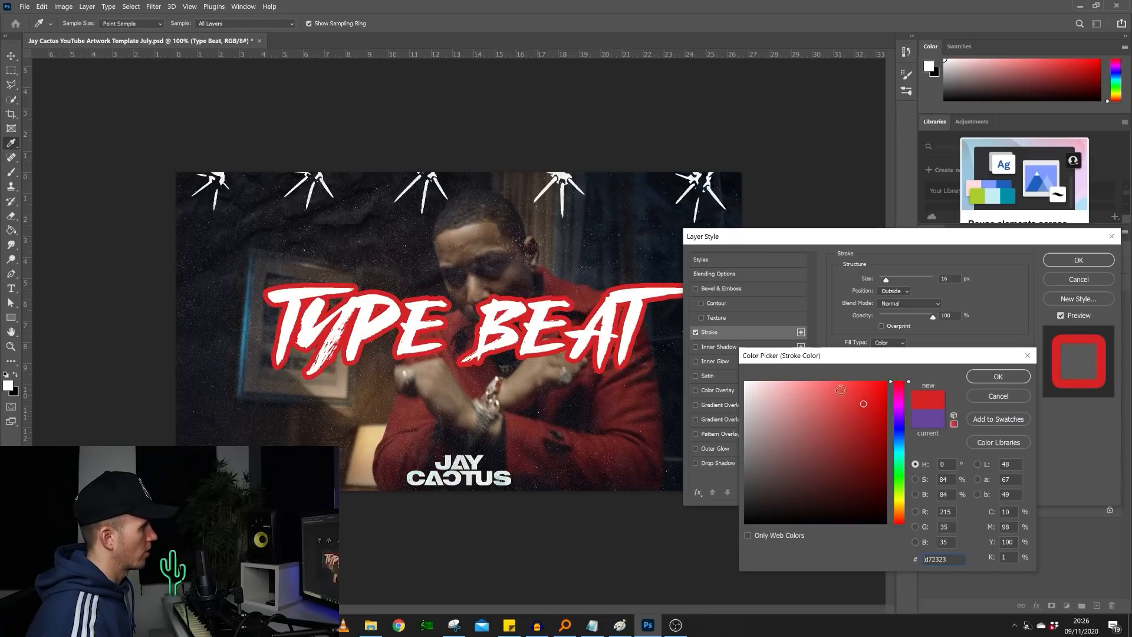
{"action": "left_click", "coordinate": [619, 386]}
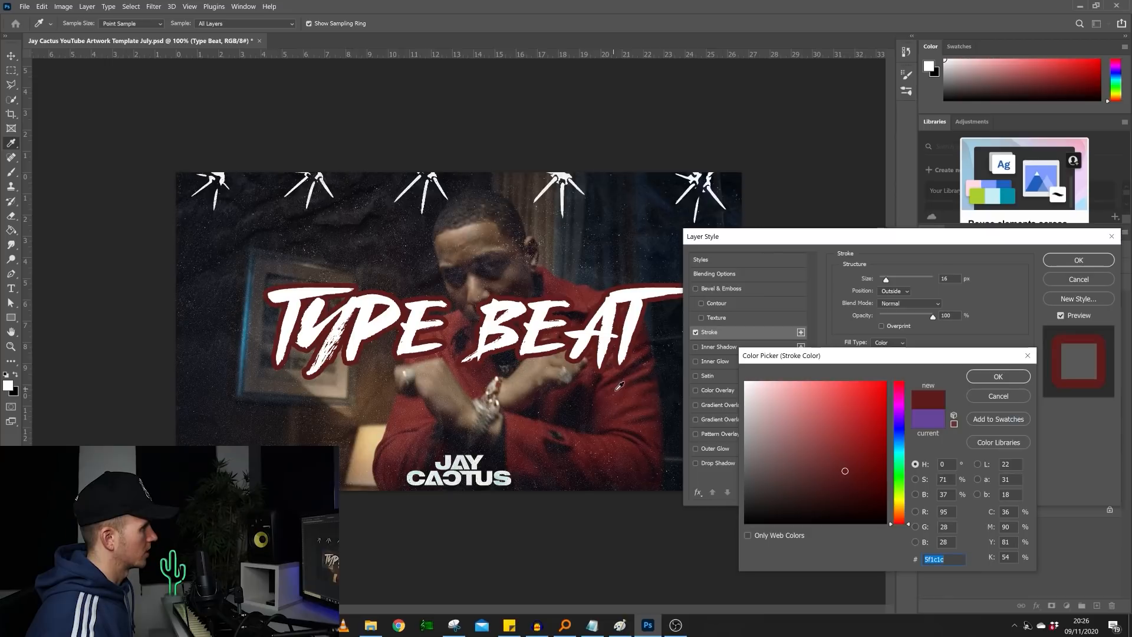
{"action": "left_click", "coordinate": [591, 294]}
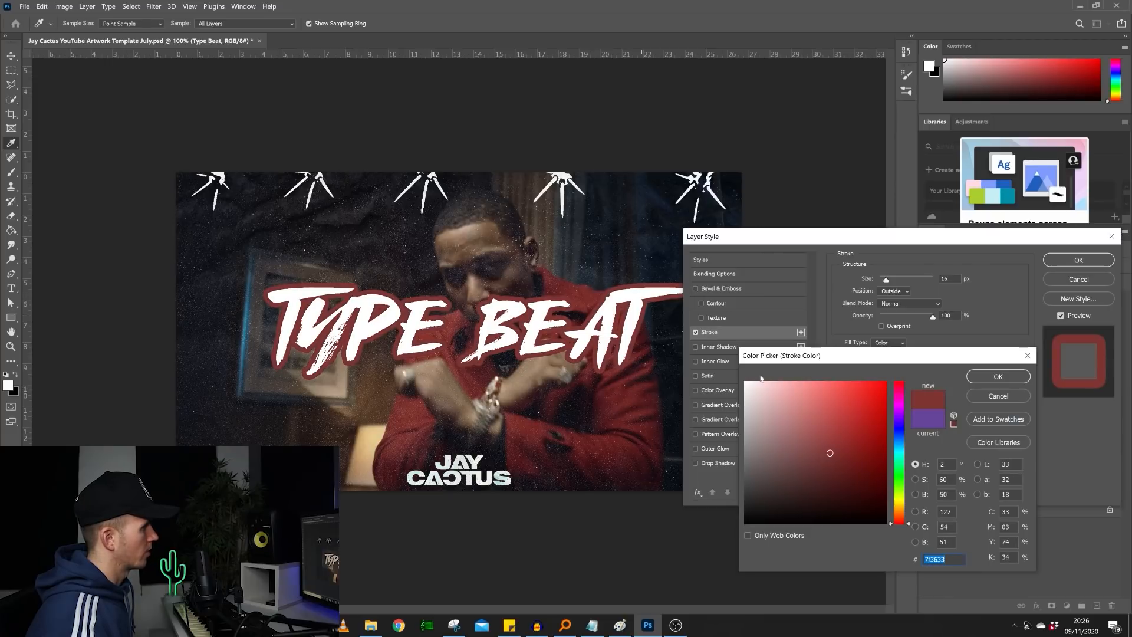
{"action": "left_click", "coordinate": [997, 376]}
{"action": "left_click_drag", "start_coordinate": [922, 316], "coordinate": [932, 316]}
{"action": "left_click", "coordinate": [695, 332]}
Step: Add an outer glow to the Type Beat text in dark red sampled from the coat and increase the glow size
{"action": "left_click", "coordinate": [695, 449]}
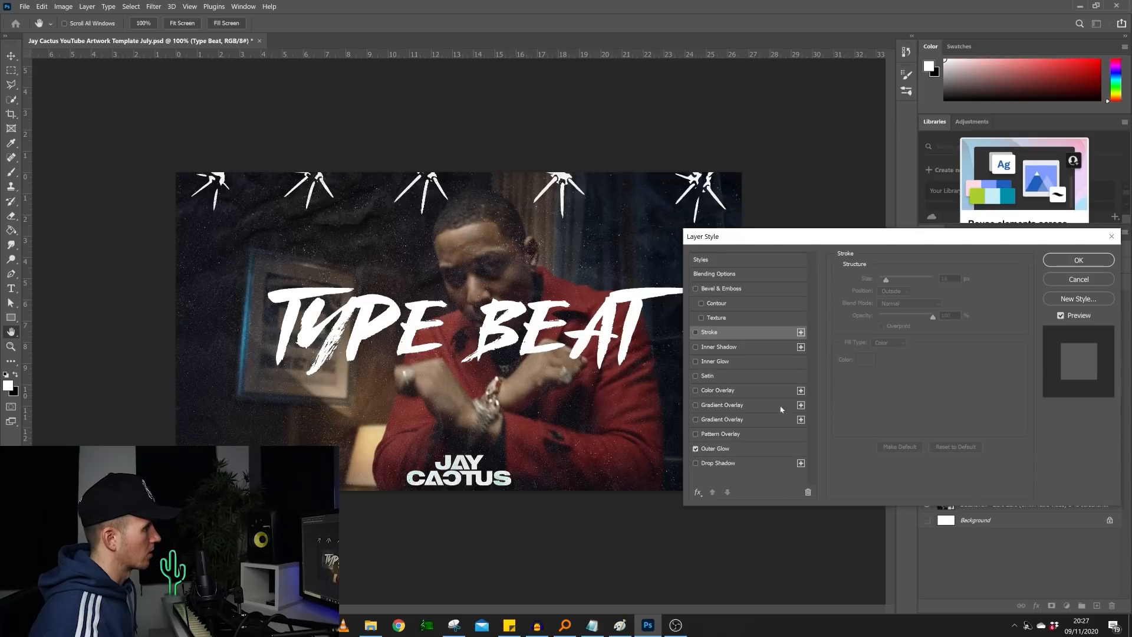
{"action": "left_click", "coordinate": [739, 451]}
{"action": "left_click", "coordinate": [866, 319]}
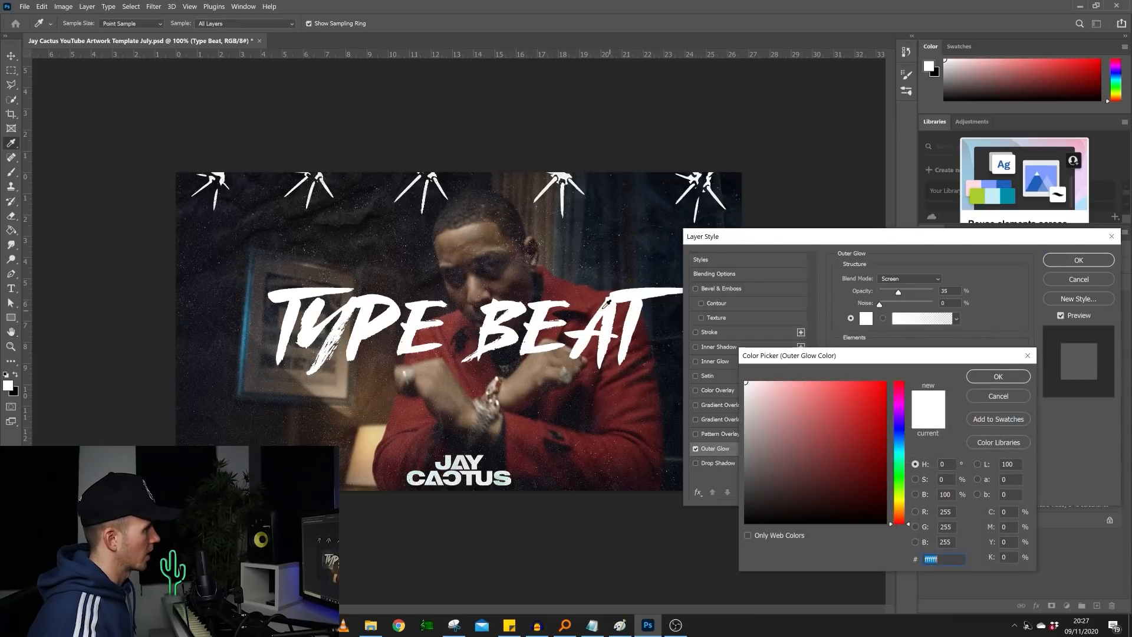
{"action": "left_click", "coordinate": [588, 305]}
{"action": "left_click", "coordinate": [1024, 377]}
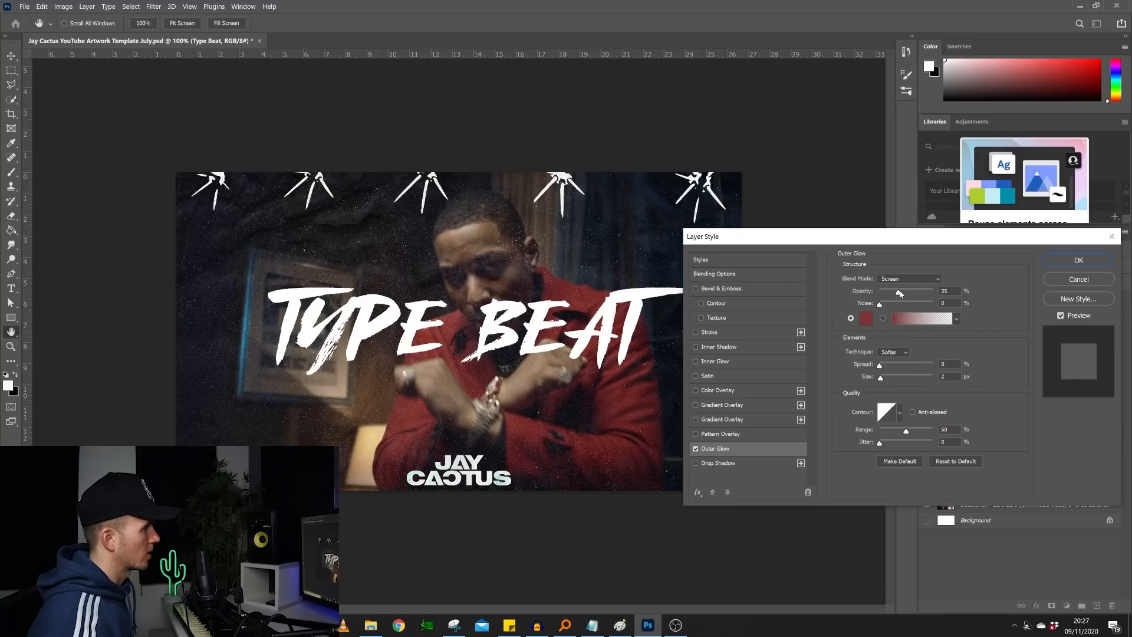
{"action": "left_click_drag", "start_coordinate": [880, 377], "coordinate": [900, 380]}
Step: Add a black Multiply drop shadow at 100% opacity to the Type Beat text and adjust its spread
{"action": "left_click", "coordinate": [695, 462]}
{"action": "left_click", "coordinate": [757, 466]}
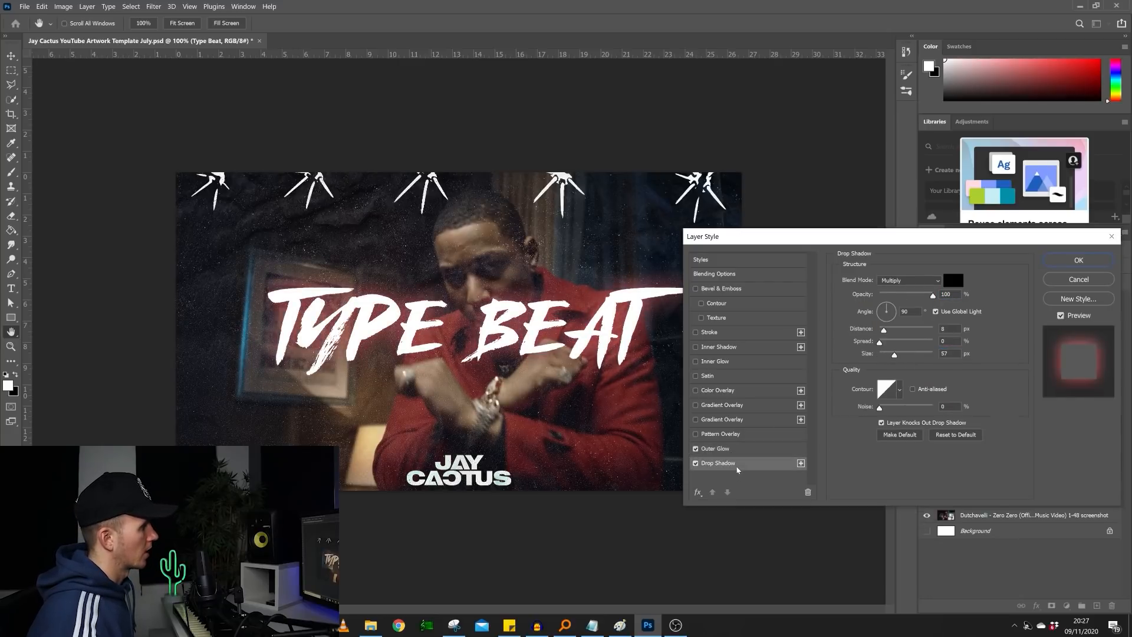
{"action": "left_click_drag", "start_coordinate": [907, 358], "coordinate": [909, 334]}
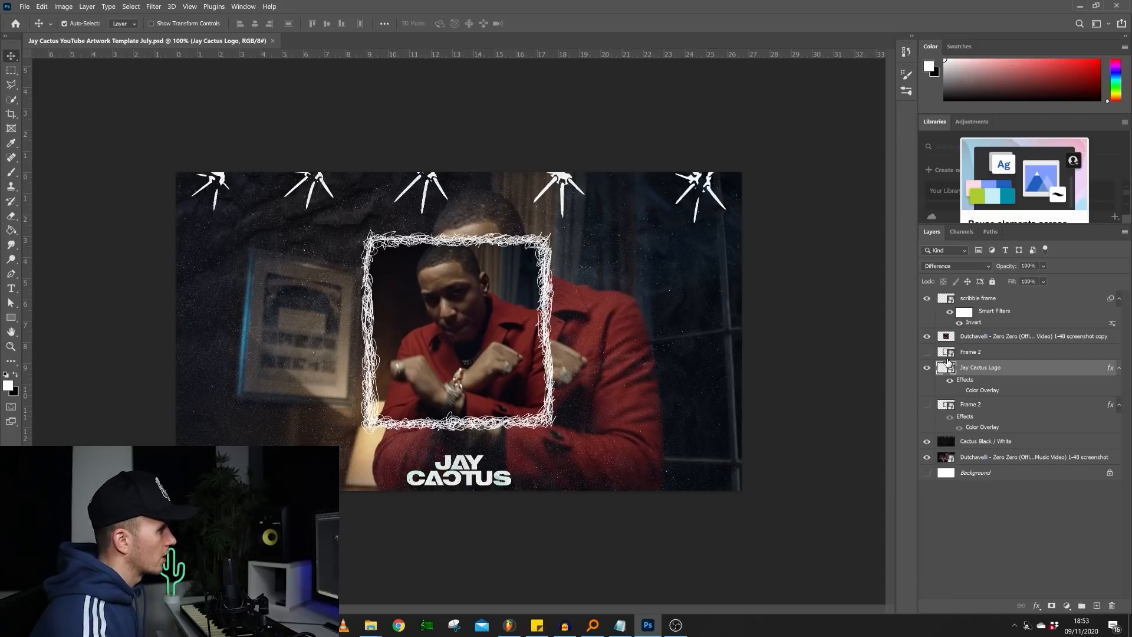
Step: Hide the screenshot copy, scribble frame and Jay Cactus Logo layers so only the background layers show
{"action": "left_click", "coordinate": [926, 337]}
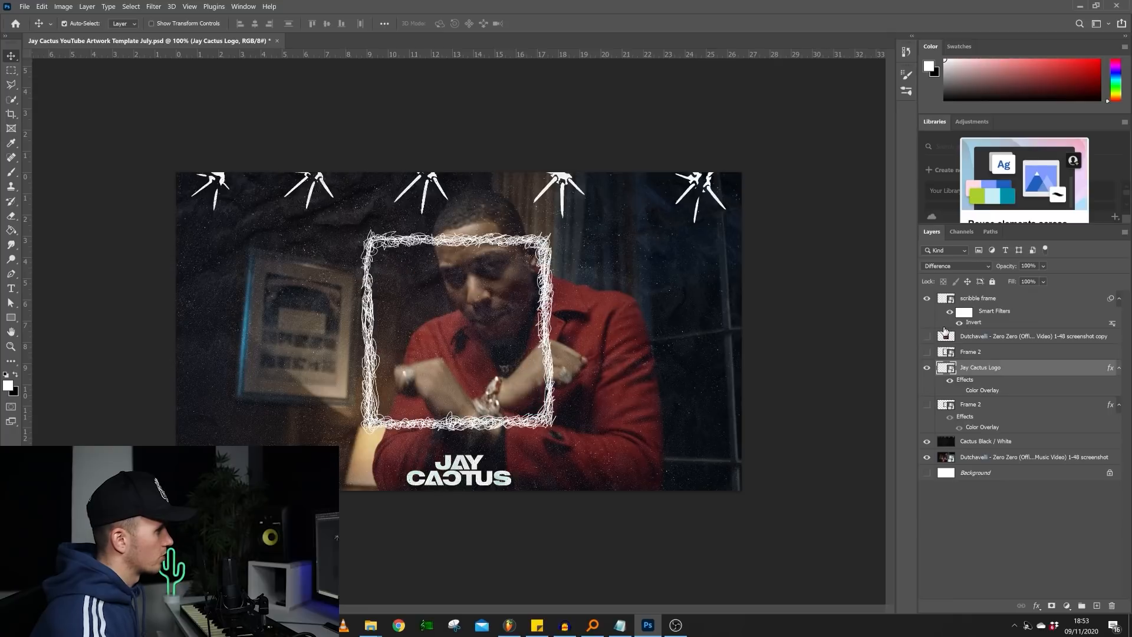
{"action": "left_click", "coordinate": [927, 299]}
{"action": "left_click", "coordinate": [927, 369]}
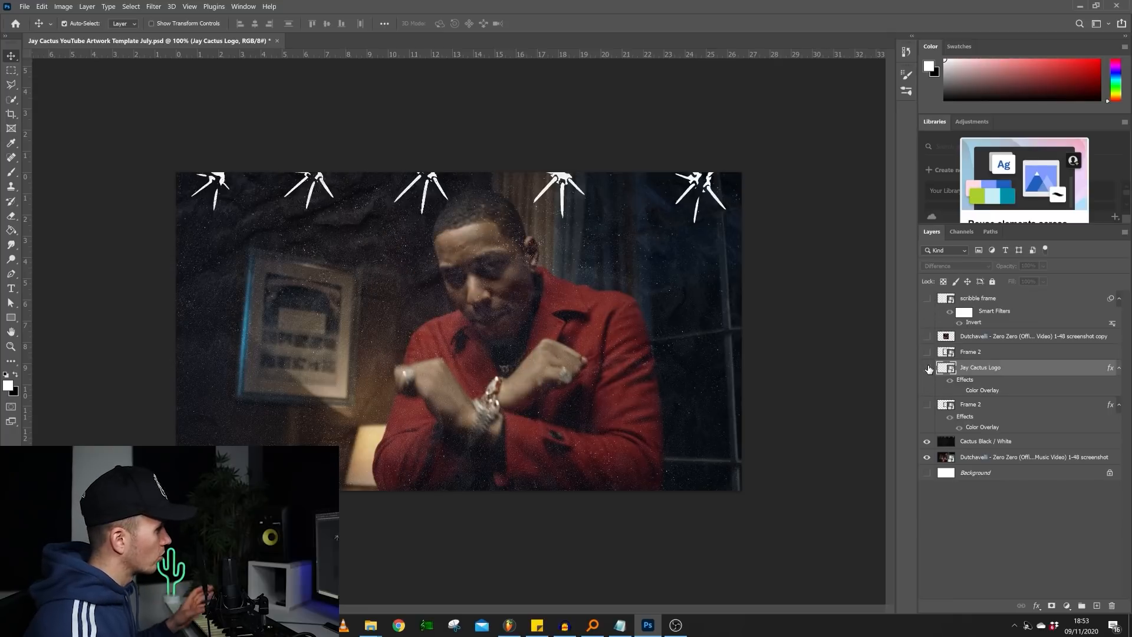
Step: Save the background as a PNG named TypeBeatBG in the TypeBeat Art folder
{"action": "left_click", "coordinate": [26, 8]}
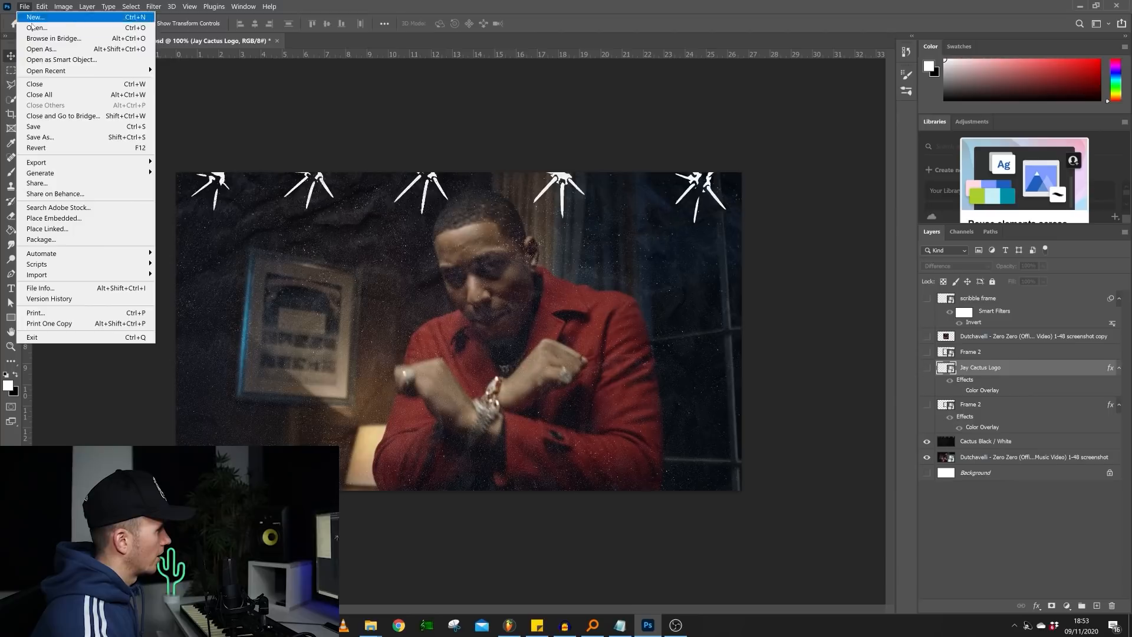
{"action": "left_click", "coordinate": [36, 140]}
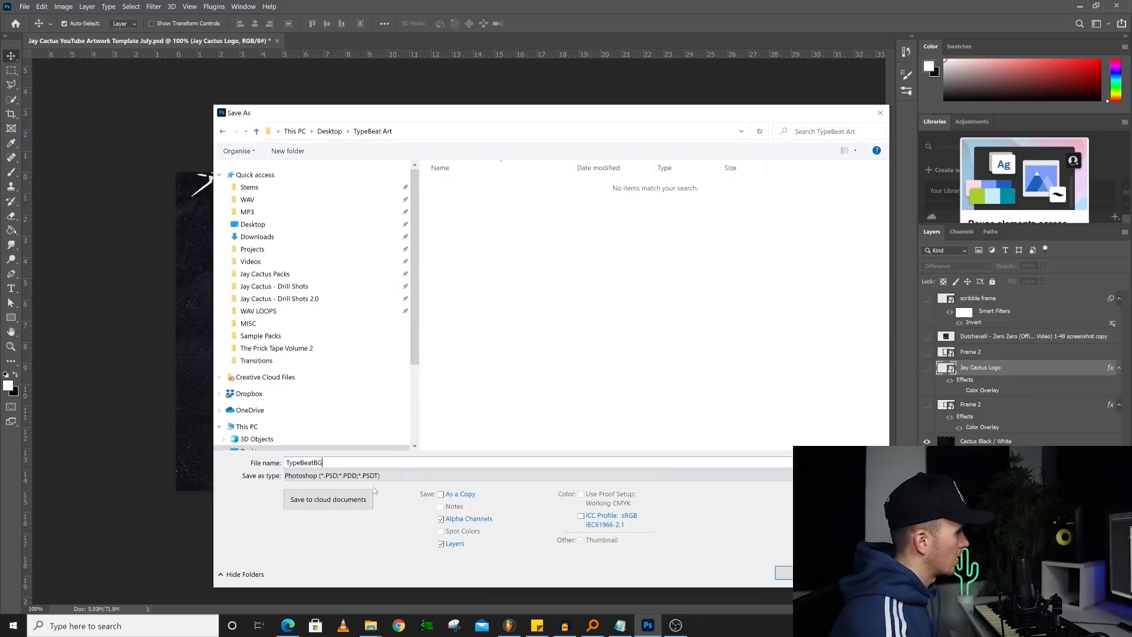
{"action": "left_click", "coordinate": [330, 475]}
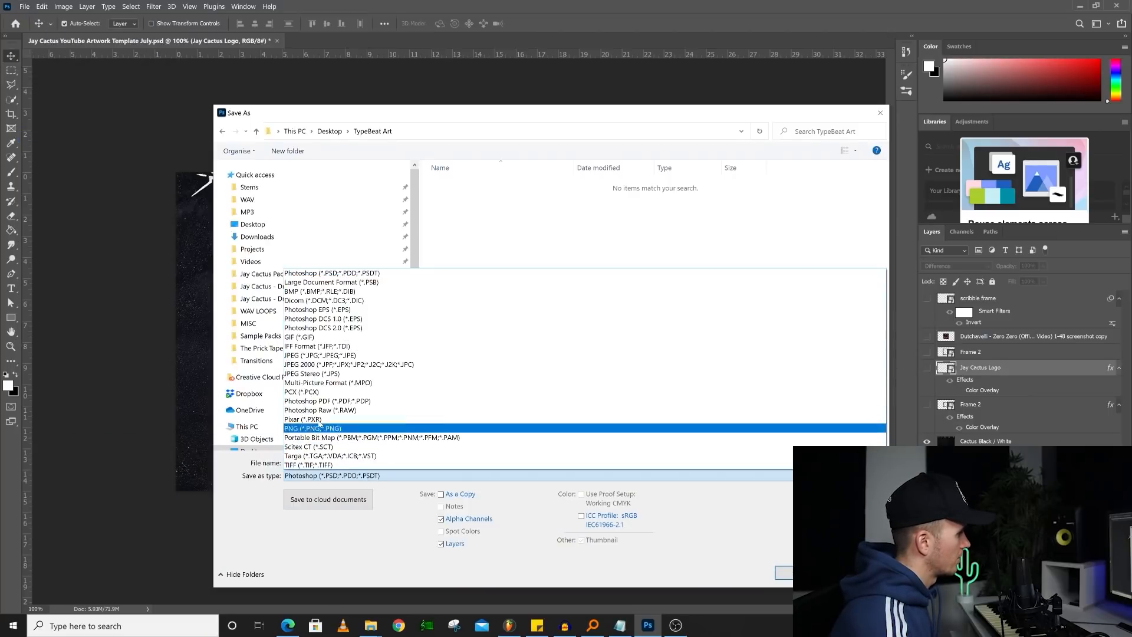
{"action": "left_click", "coordinate": [319, 428]}
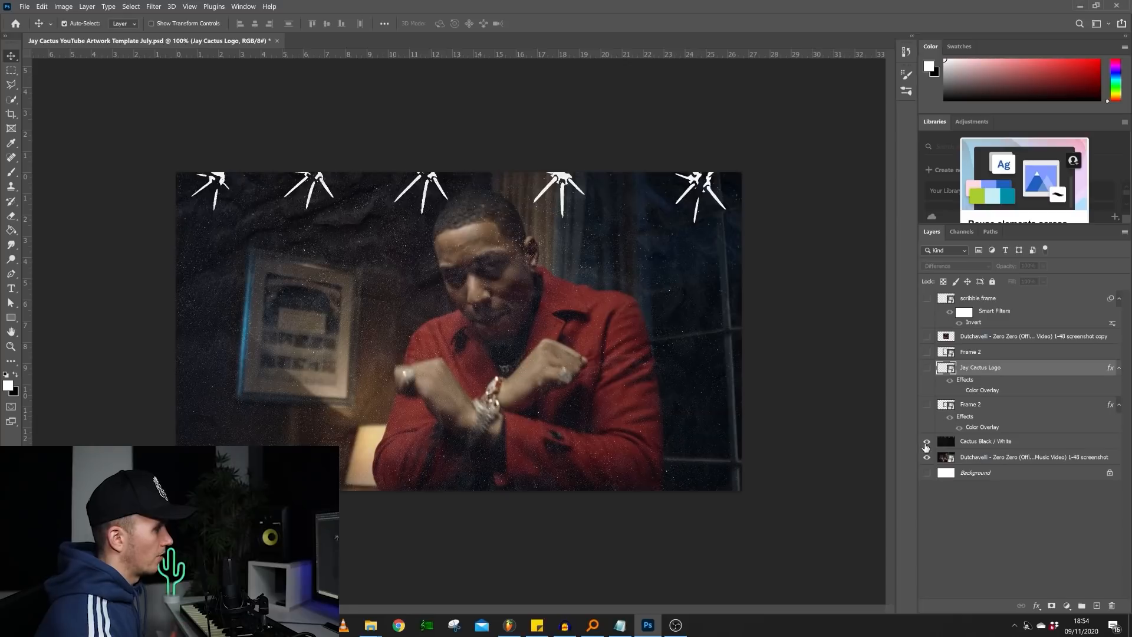
Step: Show only the logo, scribble frame and screenshot copy layers, and save them as the PNG TypeBeatFG in the TypeBeat Art folder
{"action": "left_click", "coordinate": [927, 366]}
{"action": "left_click", "coordinate": [926, 298]}
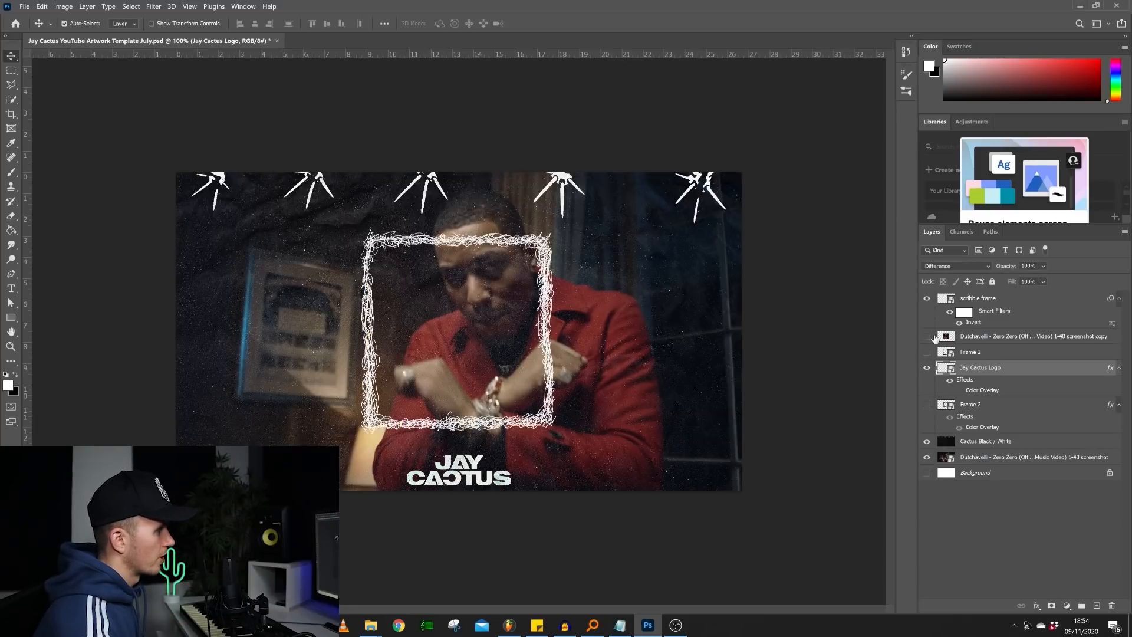
{"action": "left_click", "coordinate": [926, 336]}
{"action": "left_click", "coordinate": [927, 457]}
{"action": "left_click", "coordinate": [926, 442]}
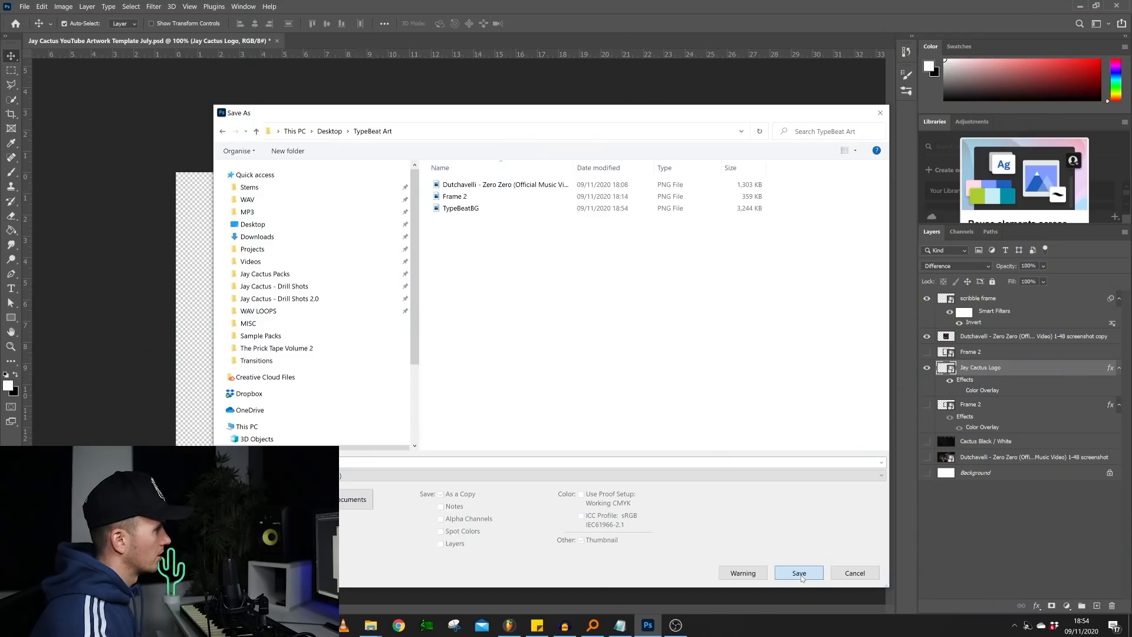
{"action": "key", "text": "Return"}
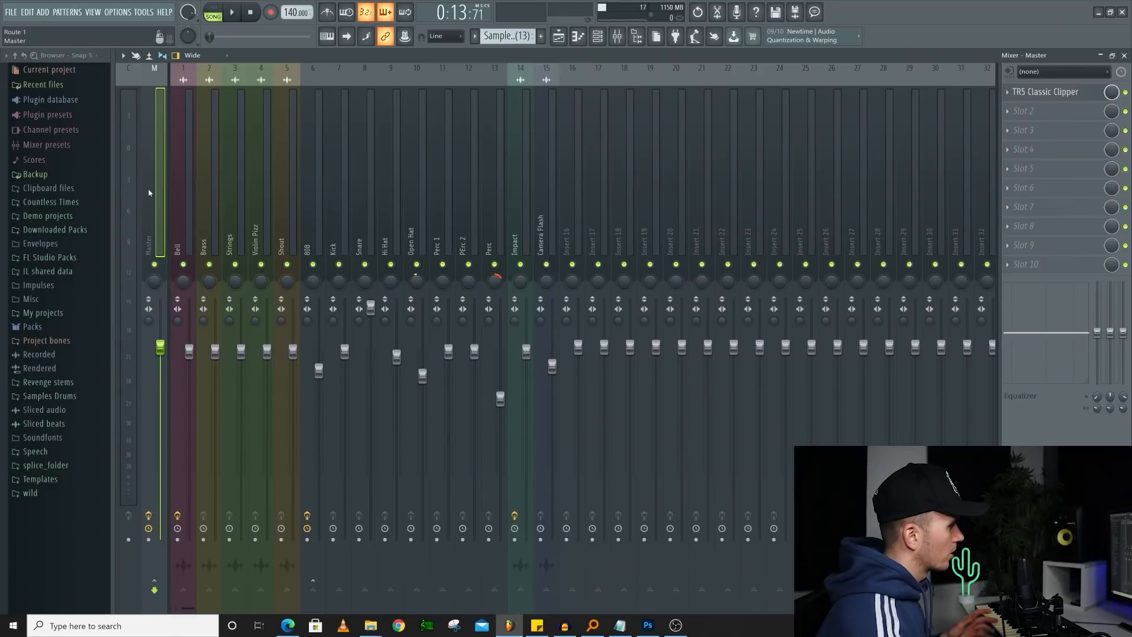
Step: Switch to FL Studio and load ZGameEditor Visualizer into slot 10 of the Master mixer track, moving its window clear of the edge
{"action": "left_click", "coordinate": [1026, 264]}
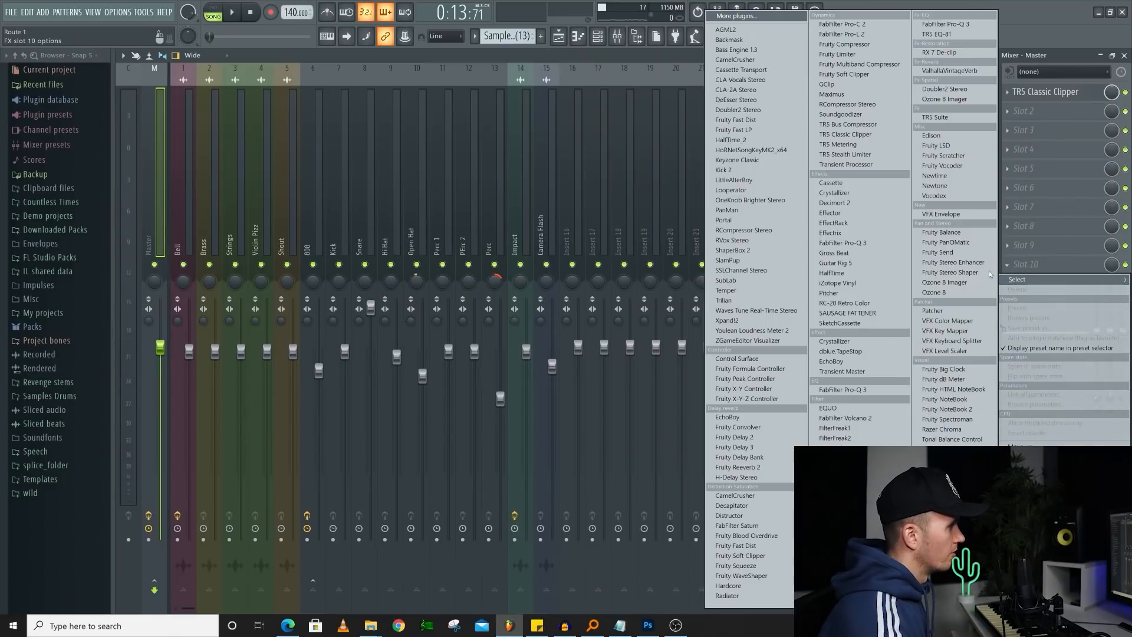
{"action": "left_click", "coordinate": [748, 340]}
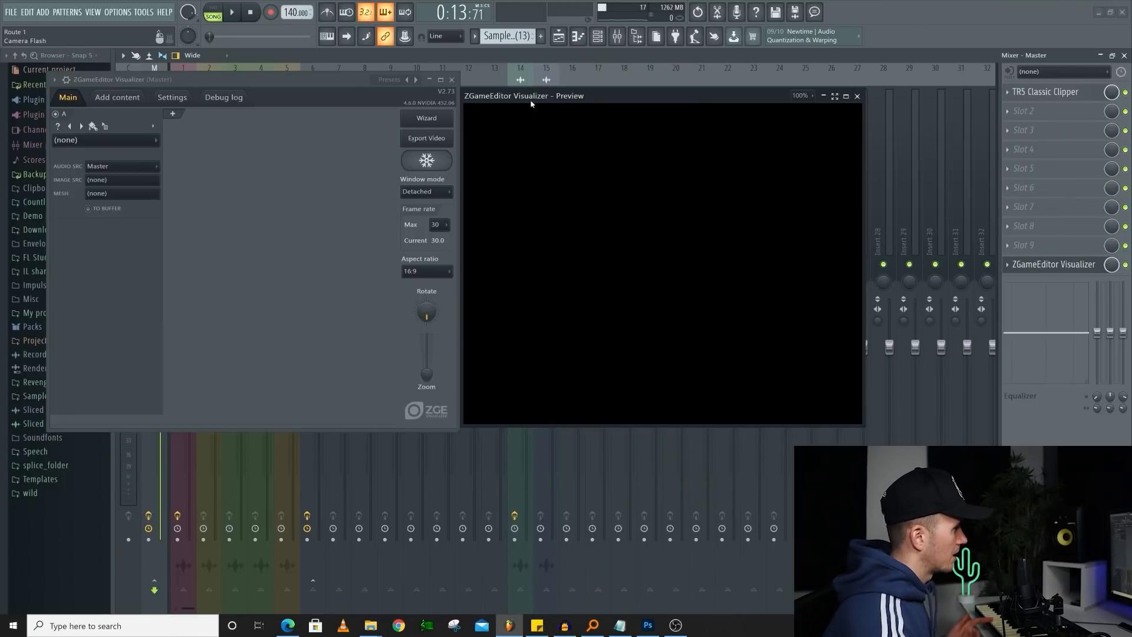
{"action": "left_click_drag", "start_coordinate": [368, 78], "coordinate": [457, 140]}
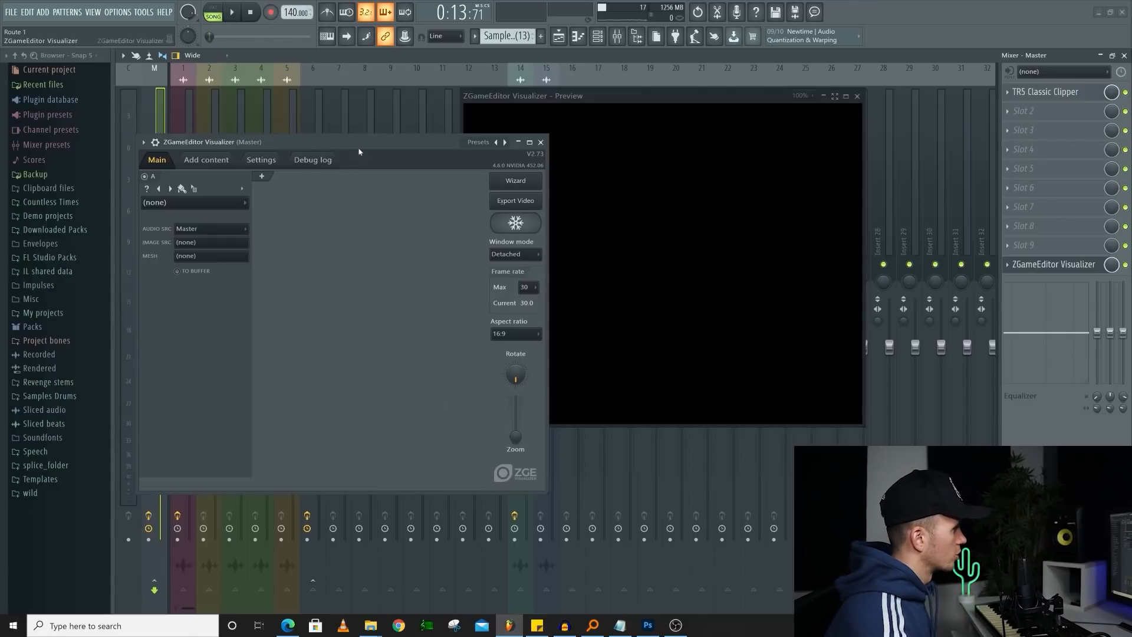
Step: Add the TypeBeatBG and TypeBeatFG pictures from the TypeBeat Art folder to the visualizer's image content
{"action": "left_click", "coordinate": [217, 161]}
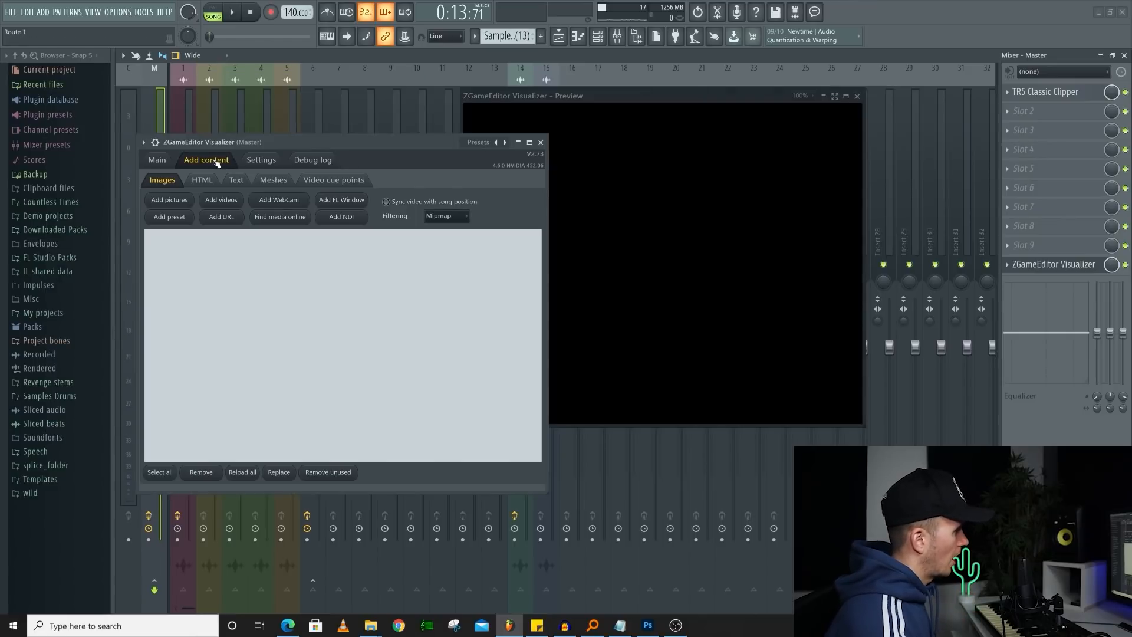
{"action": "left_click", "coordinate": [170, 201]}
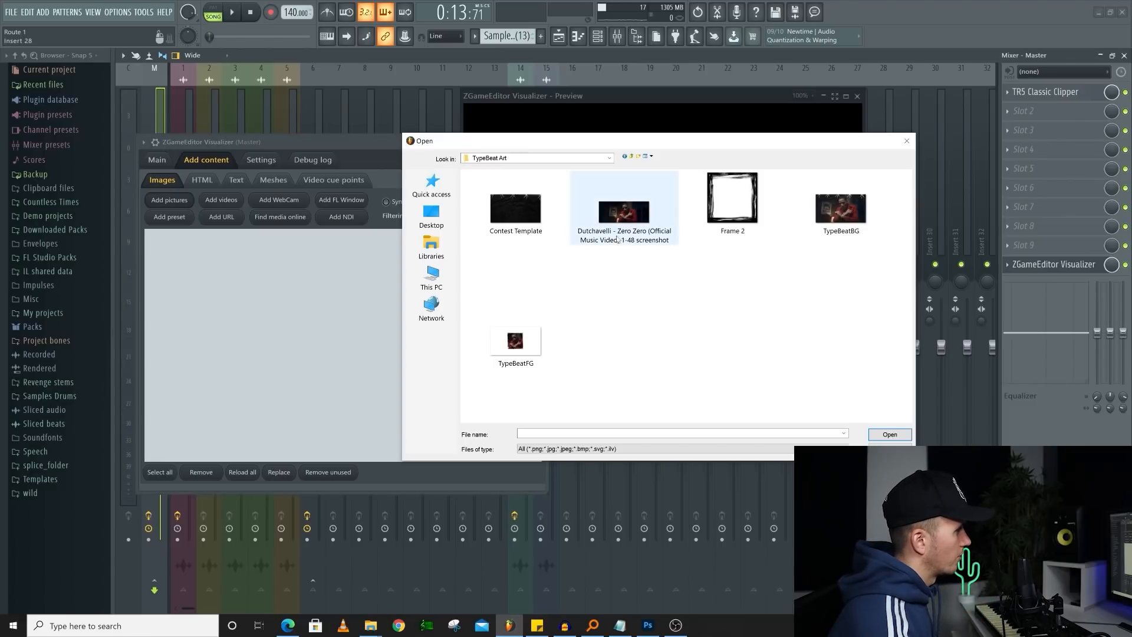
{"action": "left_click", "coordinate": [515, 340]}
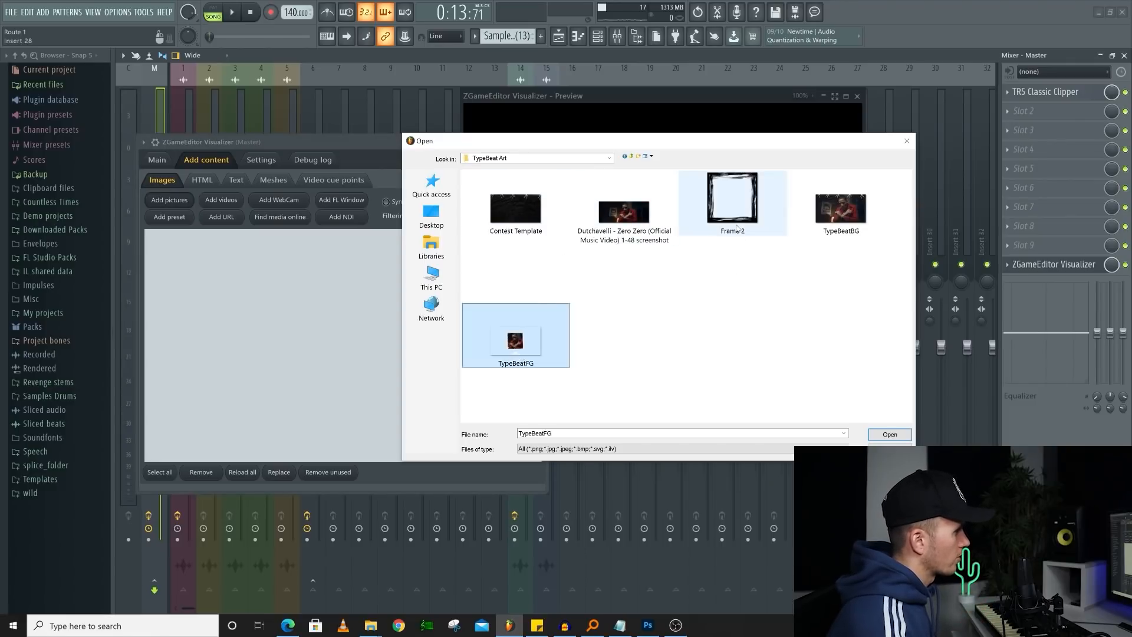
{"action": "left_click", "coordinate": [824, 218], "text": "ctrl"}
{"action": "left_click", "coordinate": [869, 347]}
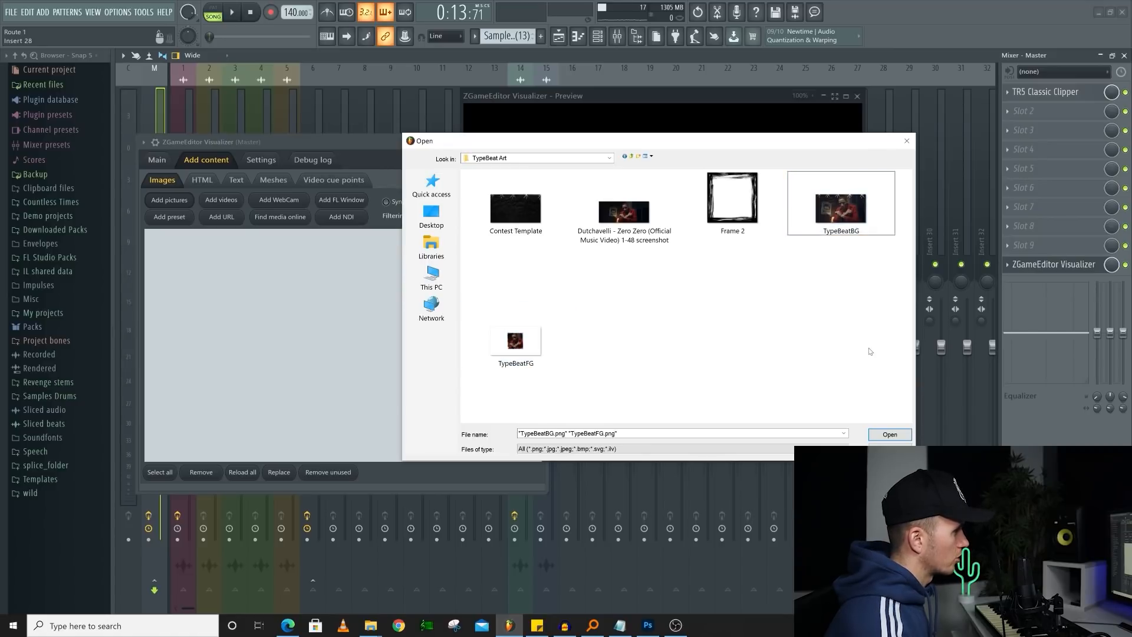
{"action": "left_click", "coordinate": [853, 230]}
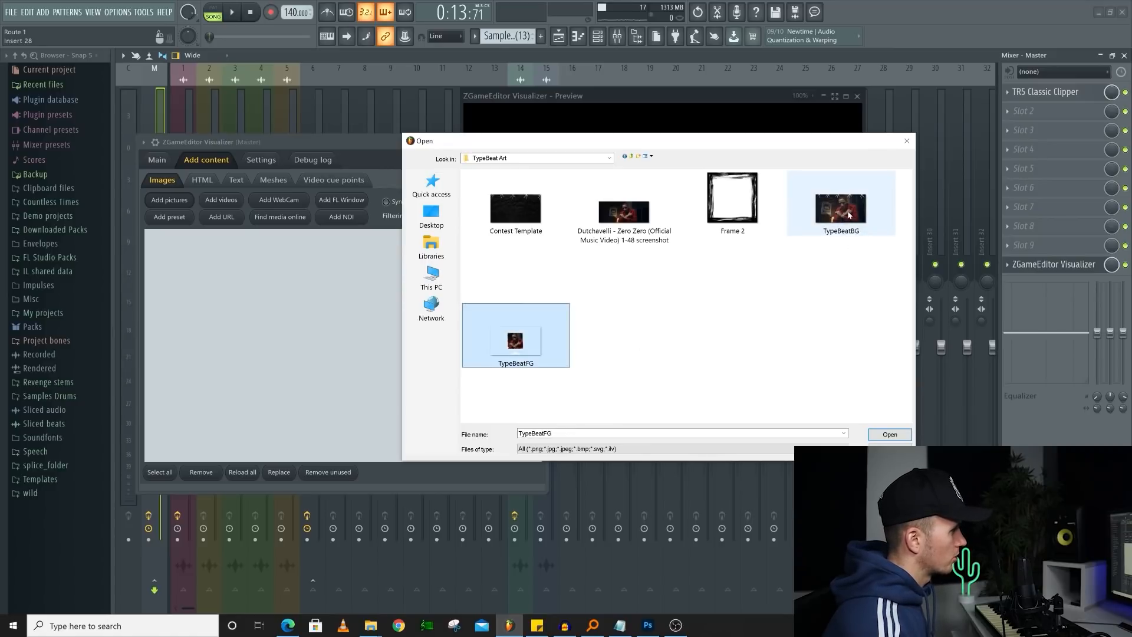
{"action": "left_click", "coordinate": [890, 435]}
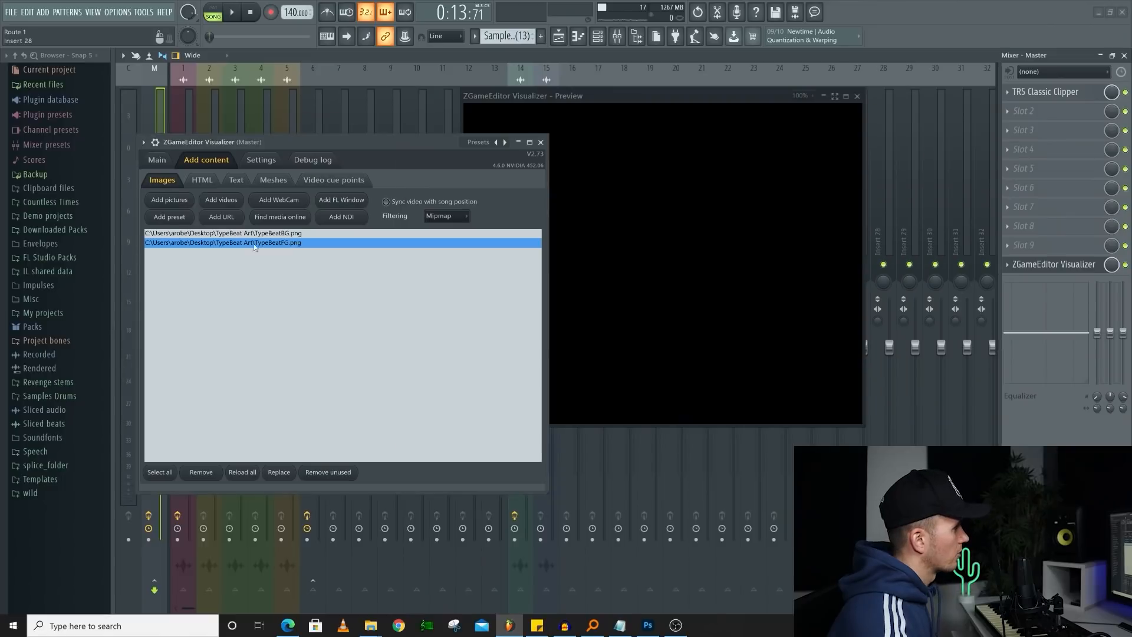
Step: Set layer A to the Image effect and use TypeBeatBG.png as its image source
{"action": "left_click", "coordinate": [158, 164]}
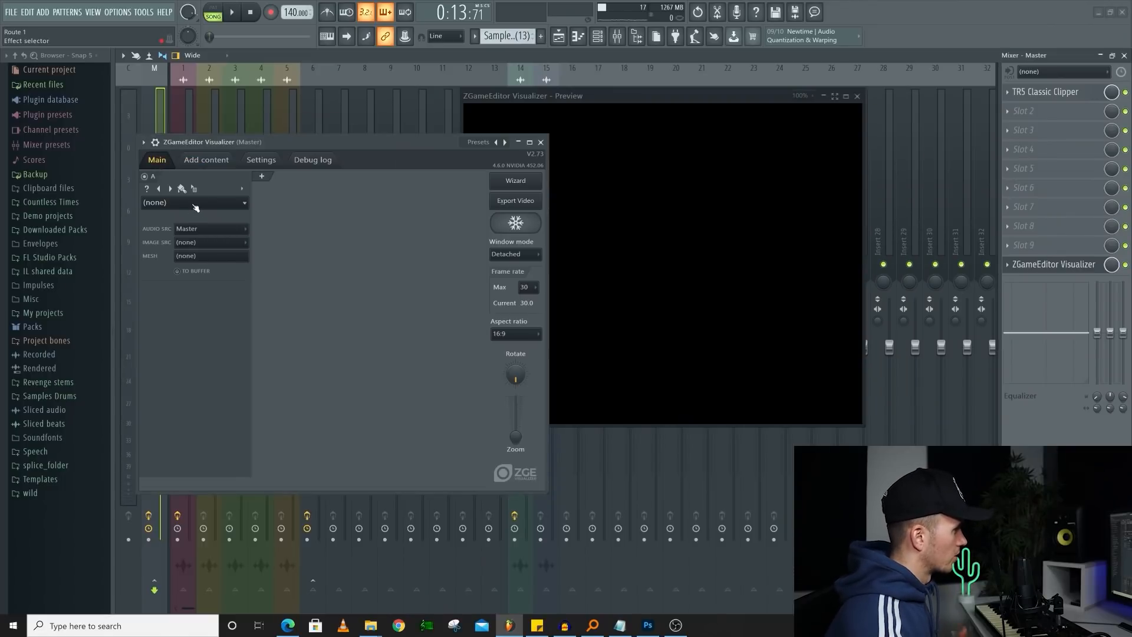
{"action": "left_click", "coordinate": [195, 205]}
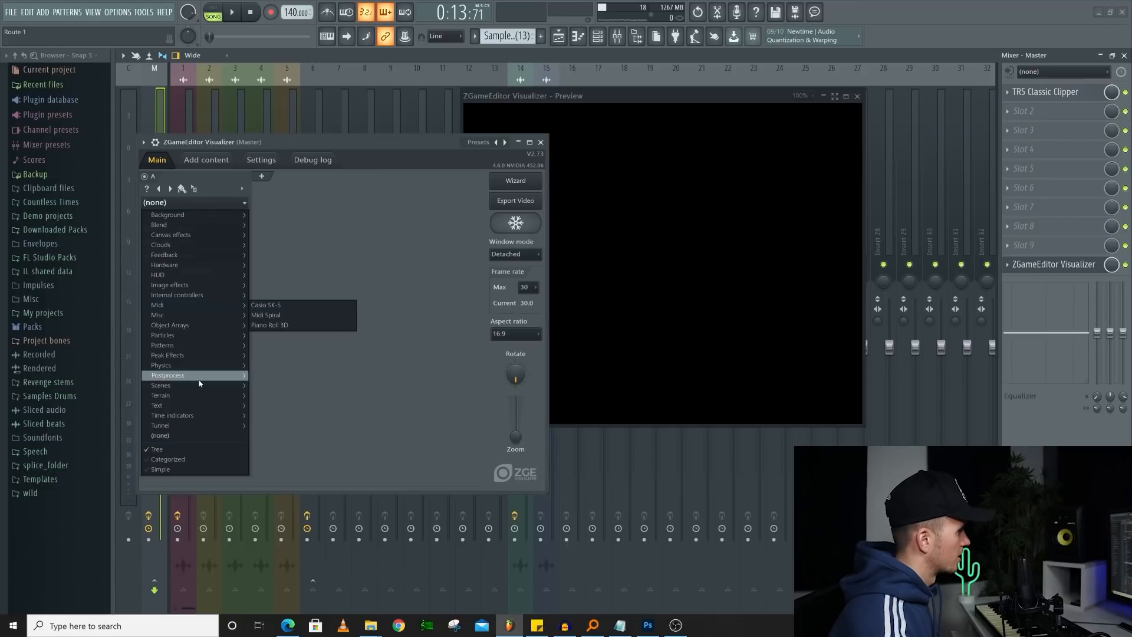
{"action": "mouse_move", "coordinate": [197, 375]}
{"action": "mouse_move", "coordinate": [195, 285]}
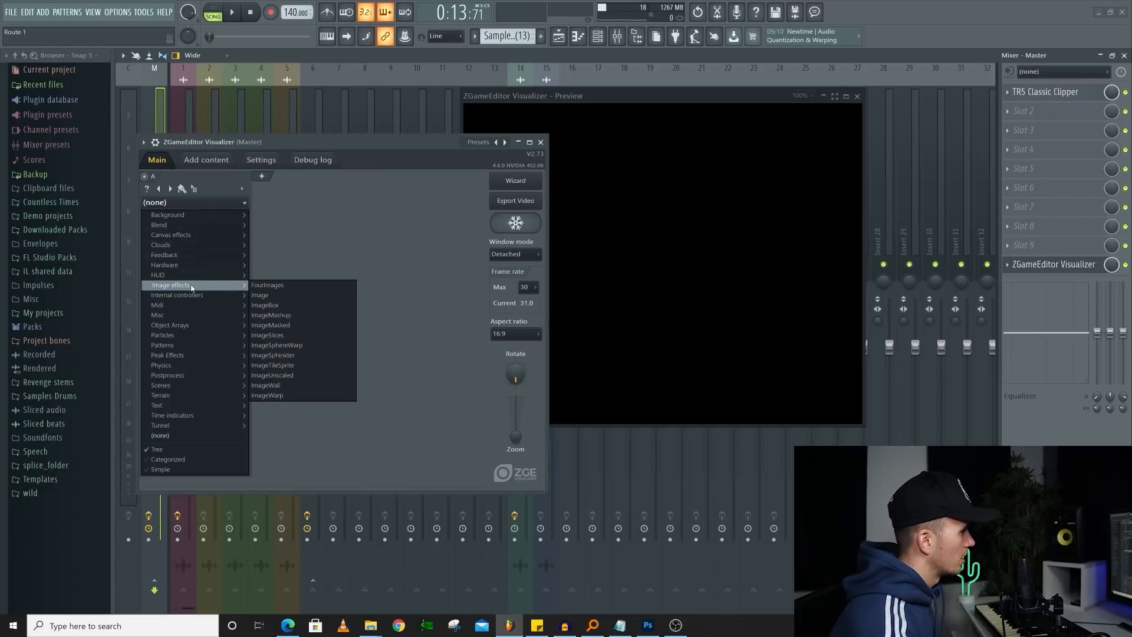
{"action": "left_click", "coordinate": [278, 293]}
{"action": "left_click", "coordinate": [203, 242]}
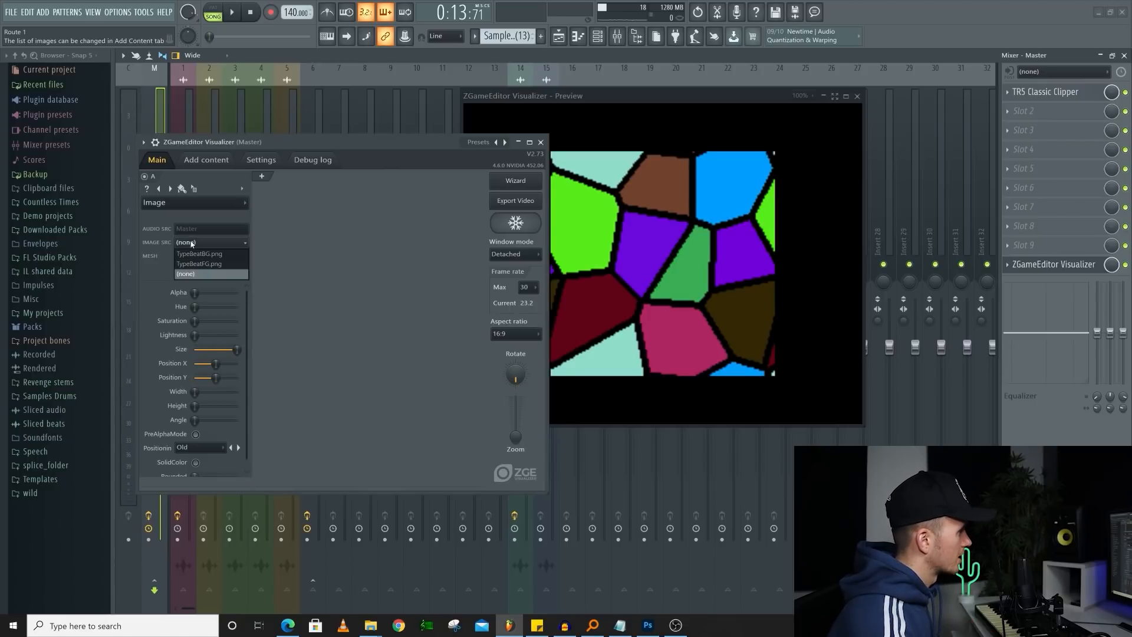
{"action": "left_click", "coordinate": [200, 254]}
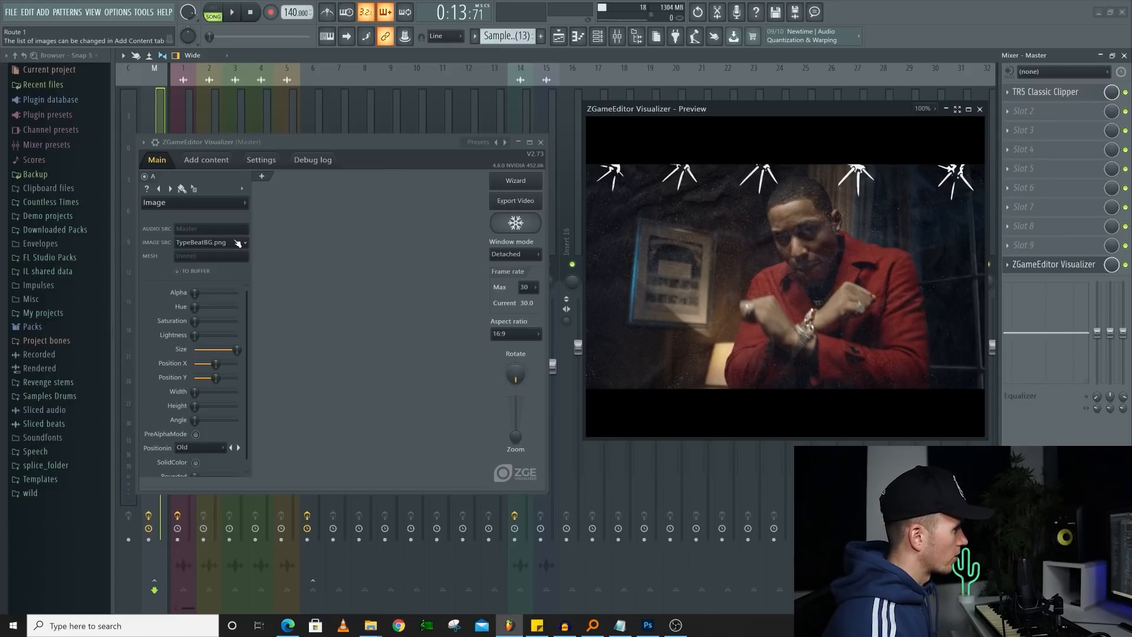
Step: Add an empty layer B, clone layer A, and set the clone's image source to TypeBeatFG.png
{"action": "left_click", "coordinate": [262, 176]}
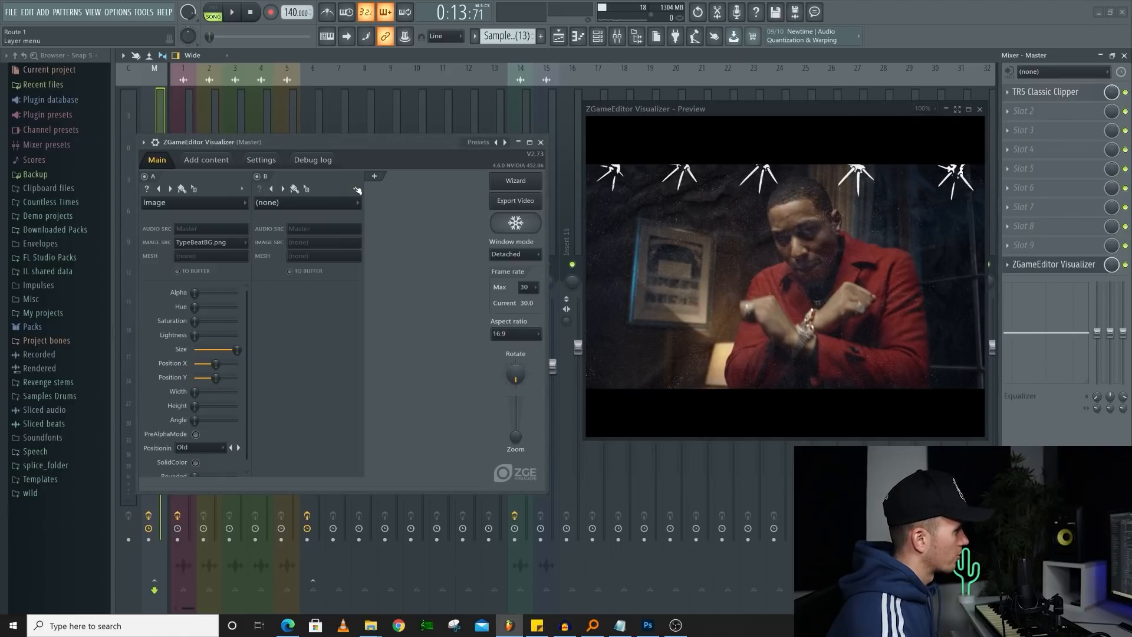
{"action": "left_click", "coordinate": [242, 189]}
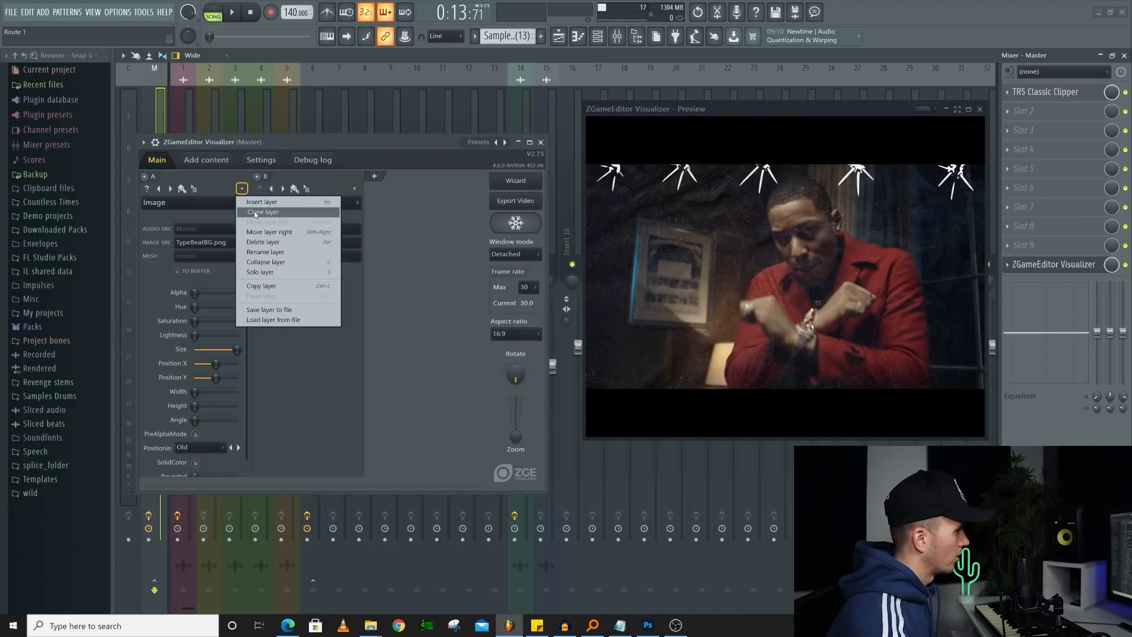
{"action": "left_click", "coordinate": [255, 213]}
{"action": "left_click", "coordinate": [321, 243]}
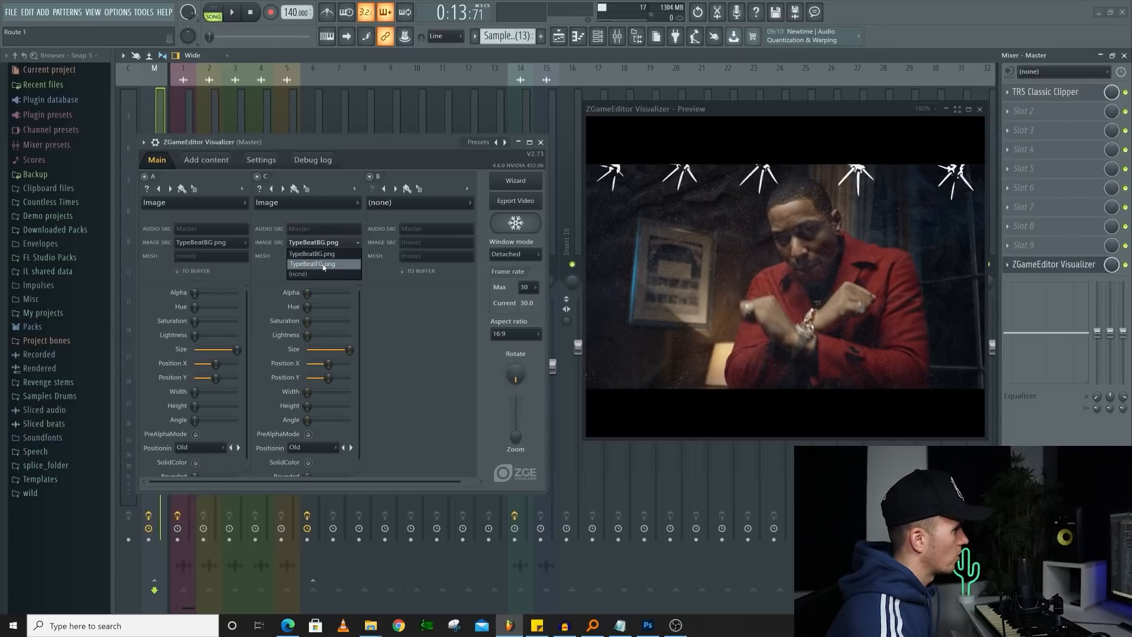
{"action": "left_click", "coordinate": [323, 265]}
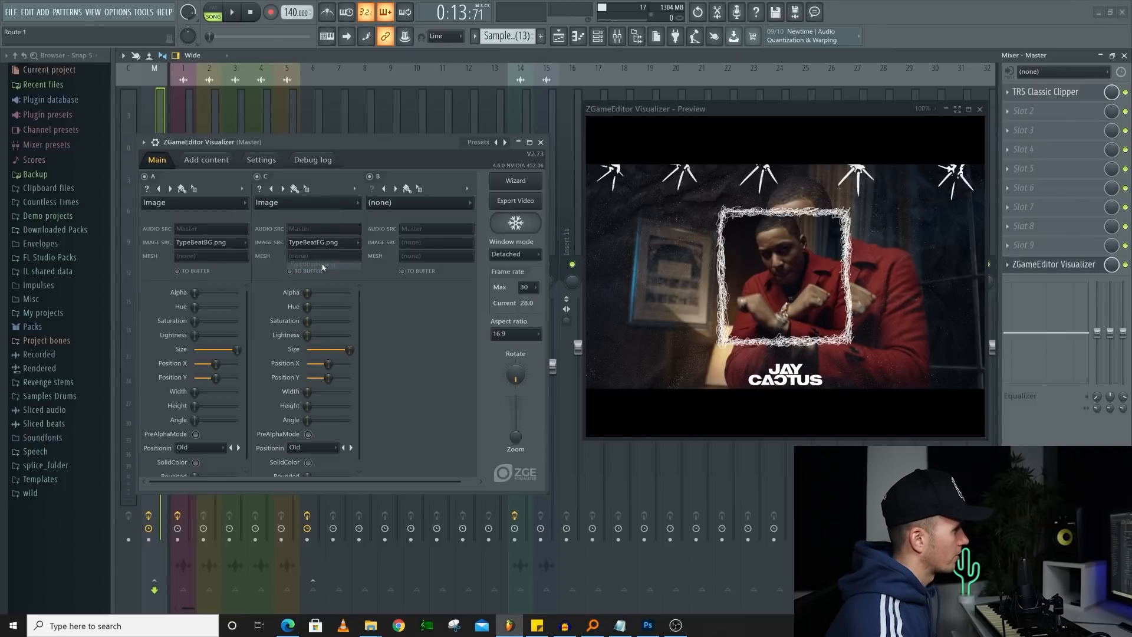
Step: Reorder the layers so the empty layer B sits between the background and foreground image layers
{"action": "left_click", "coordinate": [242, 189]}
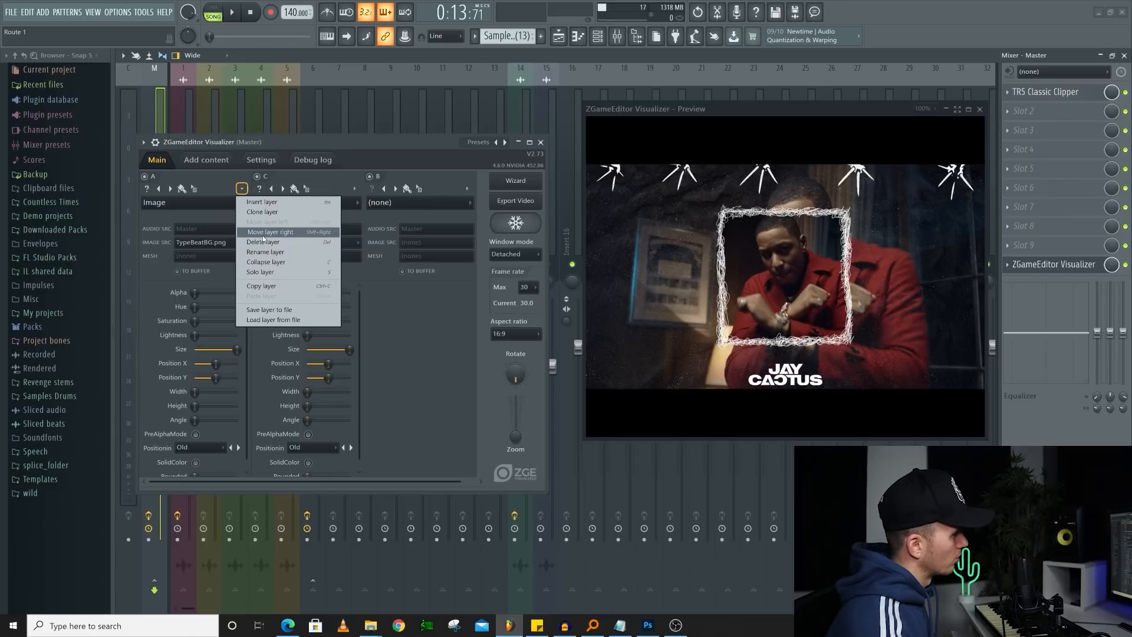
{"action": "left_click", "coordinate": [376, 168]}
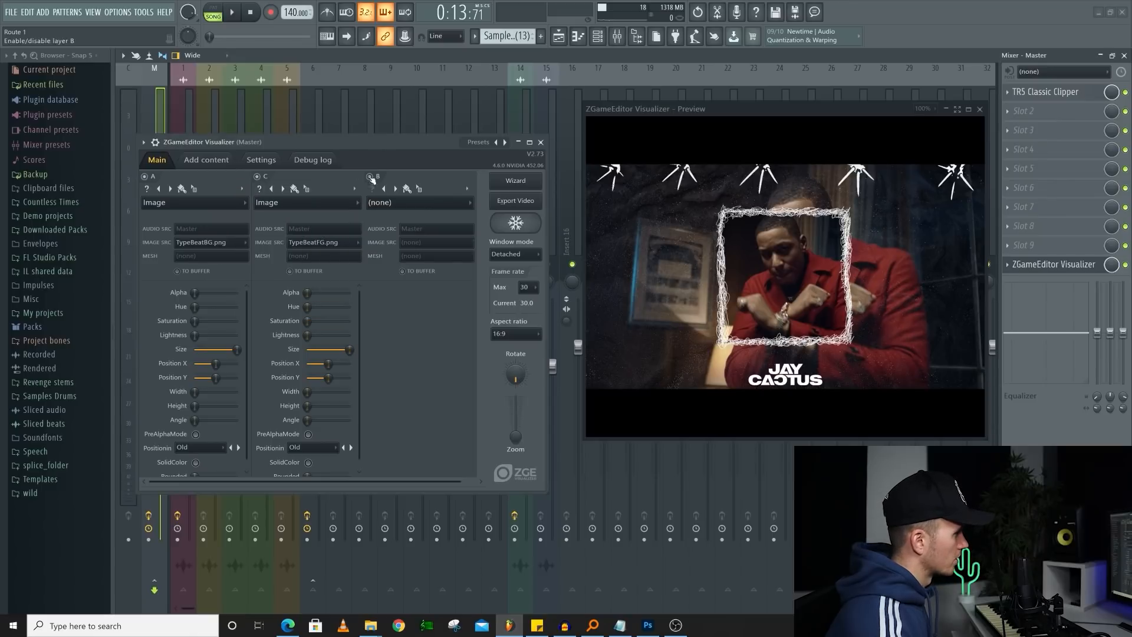
{"action": "left_click", "coordinate": [469, 191]}
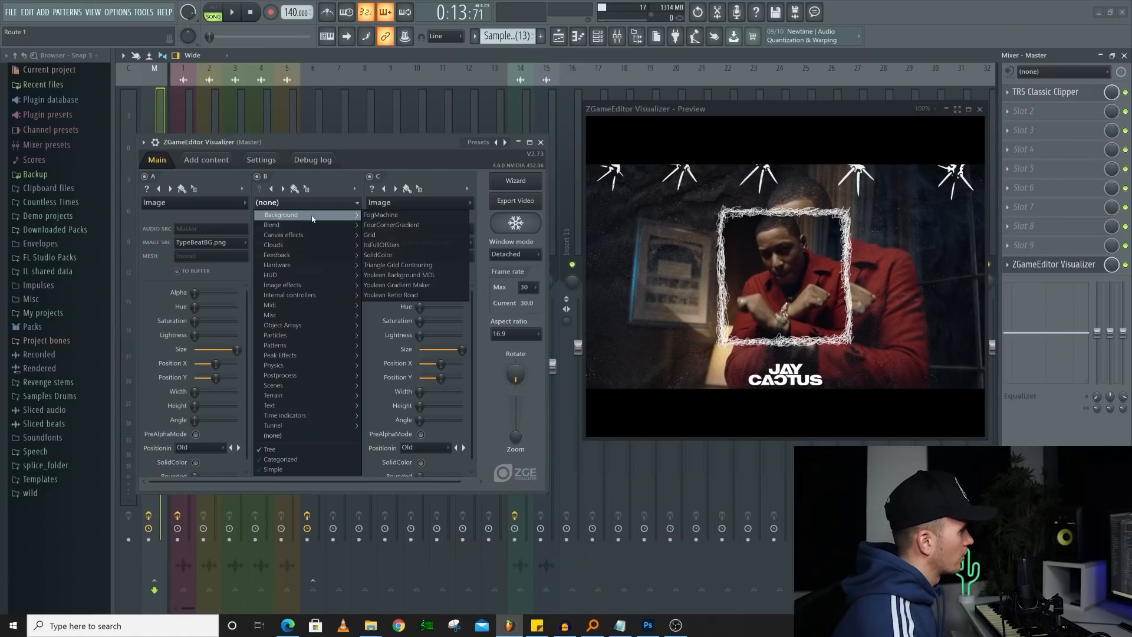
Step: Try the FogMachine background effect on layer B, replace it with ItsFullOfStars, and raise its alpha to nearly full
{"action": "left_click", "coordinate": [389, 215]}
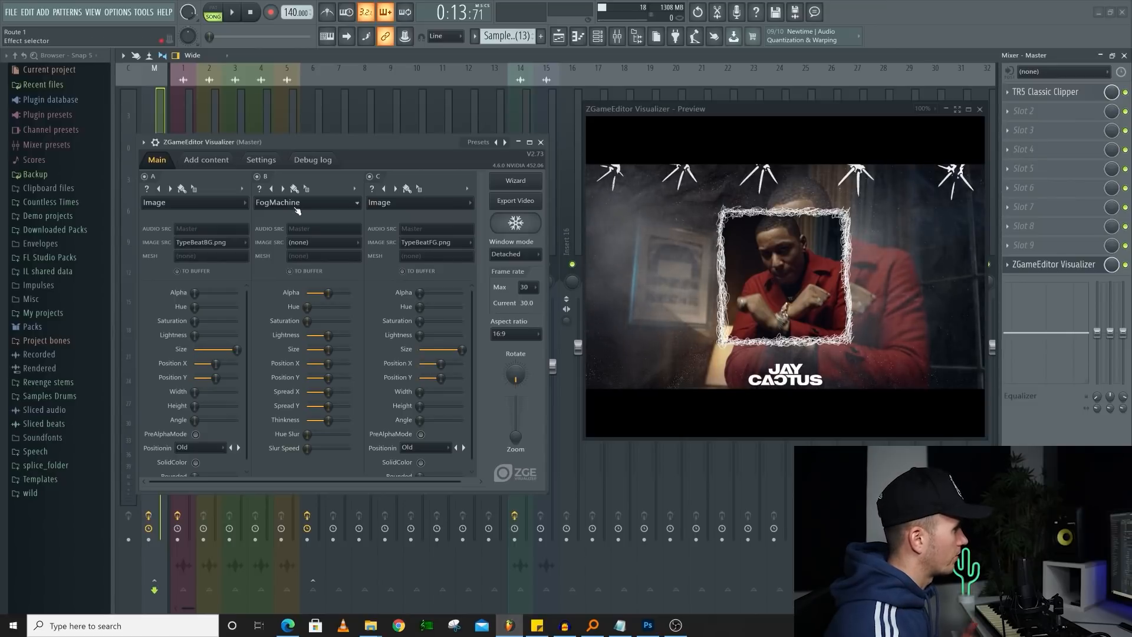
{"action": "mouse_move", "coordinate": [328, 293]}
{"action": "left_mouse_down"}
{"action": "mouse_move", "coordinate": [350, 293]}
{"action": "mouse_move", "coordinate": [333, 293]}
{"action": "left_mouse_up"}
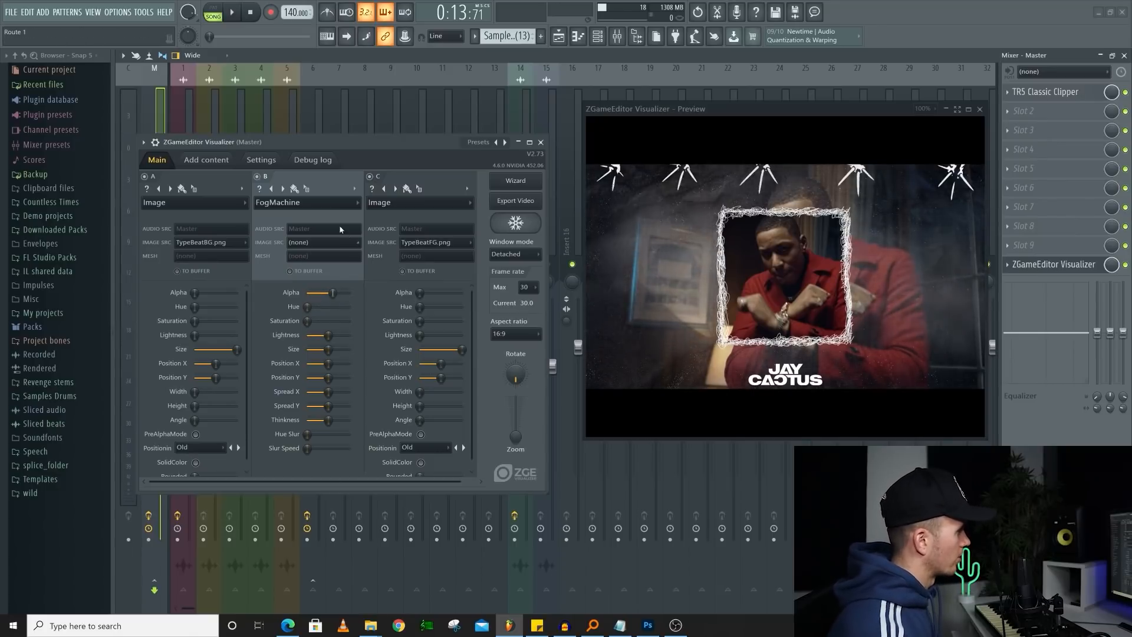
{"action": "left_click", "coordinate": [306, 202]}
{"action": "left_click", "coordinate": [397, 245]}
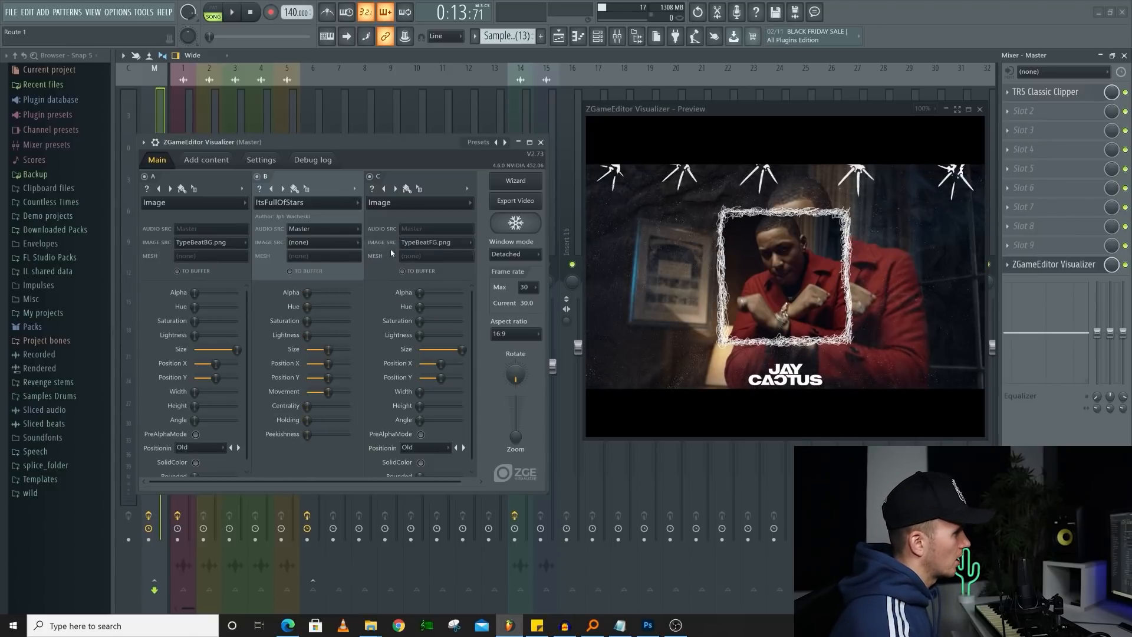
{"action": "left_click_drag", "start_coordinate": [307, 293], "coordinate": [348, 293]}
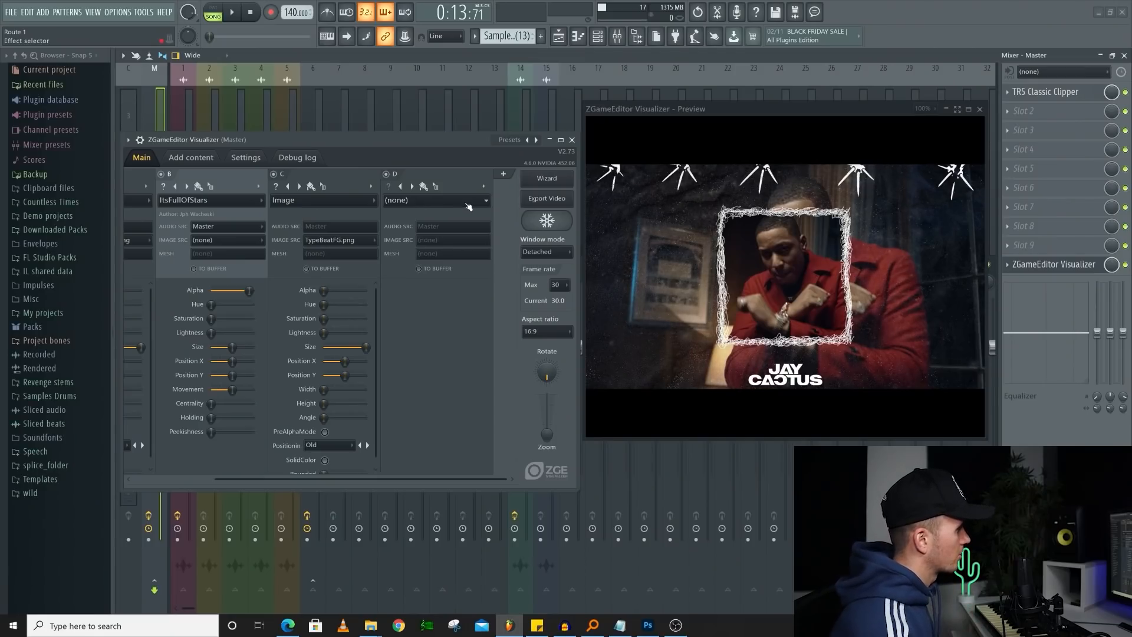
Step: Apply the AudioShake postprocess effect on a new layer D with Kick as audio source, minimize its amount, and preview it in playback
{"action": "left_click", "coordinate": [469, 205]}
{"action": "mouse_move", "coordinate": [448, 372]}
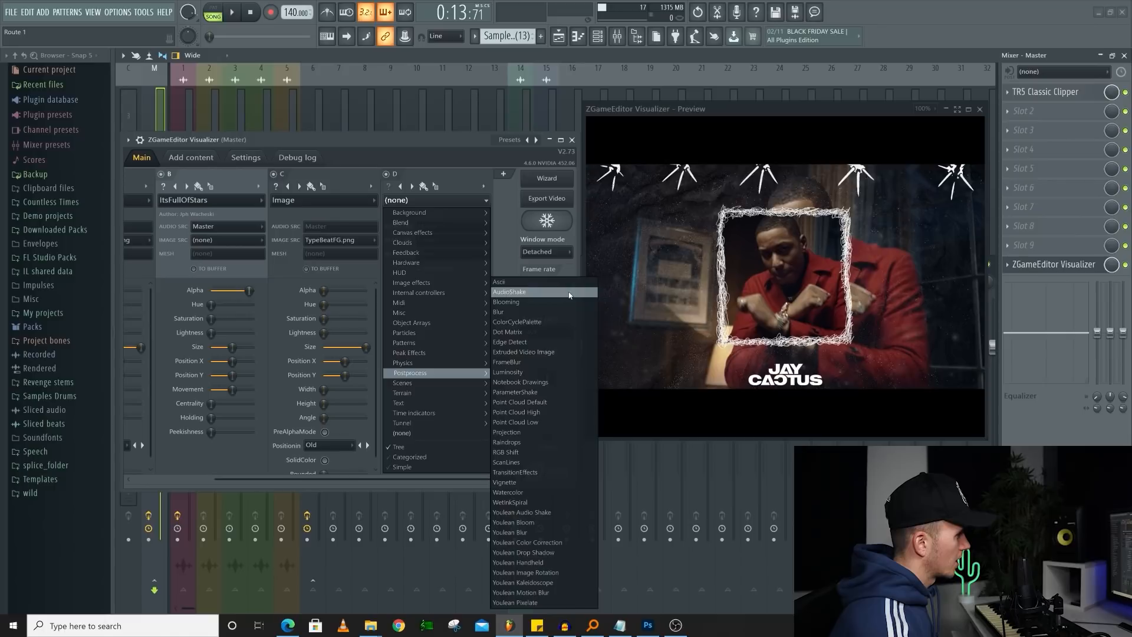
{"action": "left_click", "coordinate": [570, 293]}
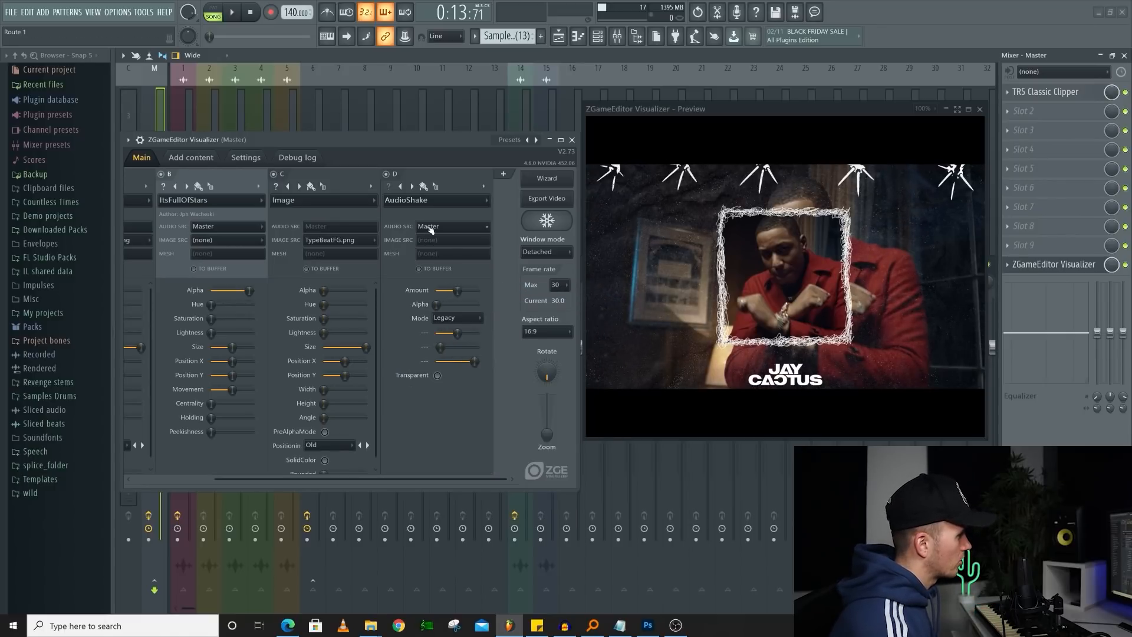
{"action": "left_click", "coordinate": [431, 230]}
{"action": "left_click", "coordinate": [439, 89]}
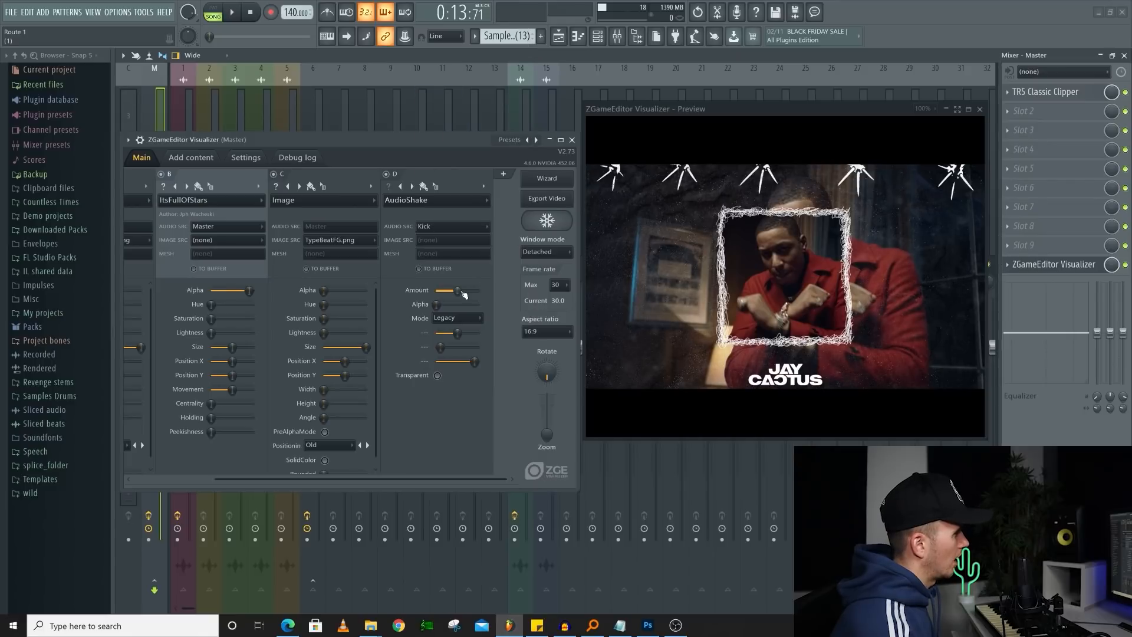
{"action": "left_click_drag", "start_coordinate": [459, 292], "coordinate": [443, 291]}
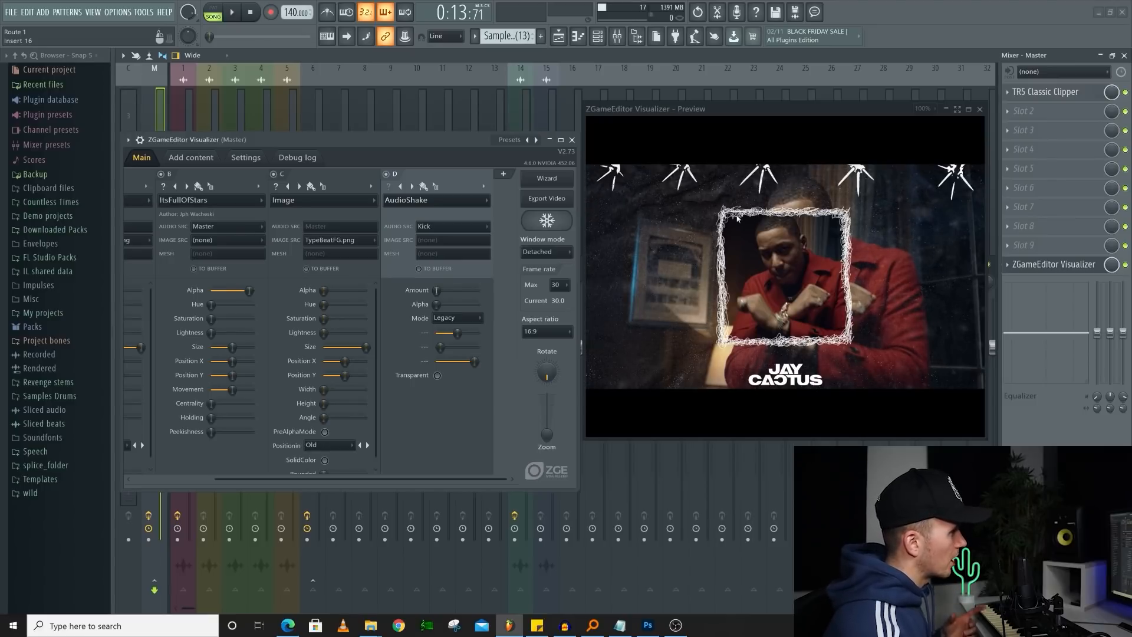
{"action": "left_click", "coordinate": [234, 12]}
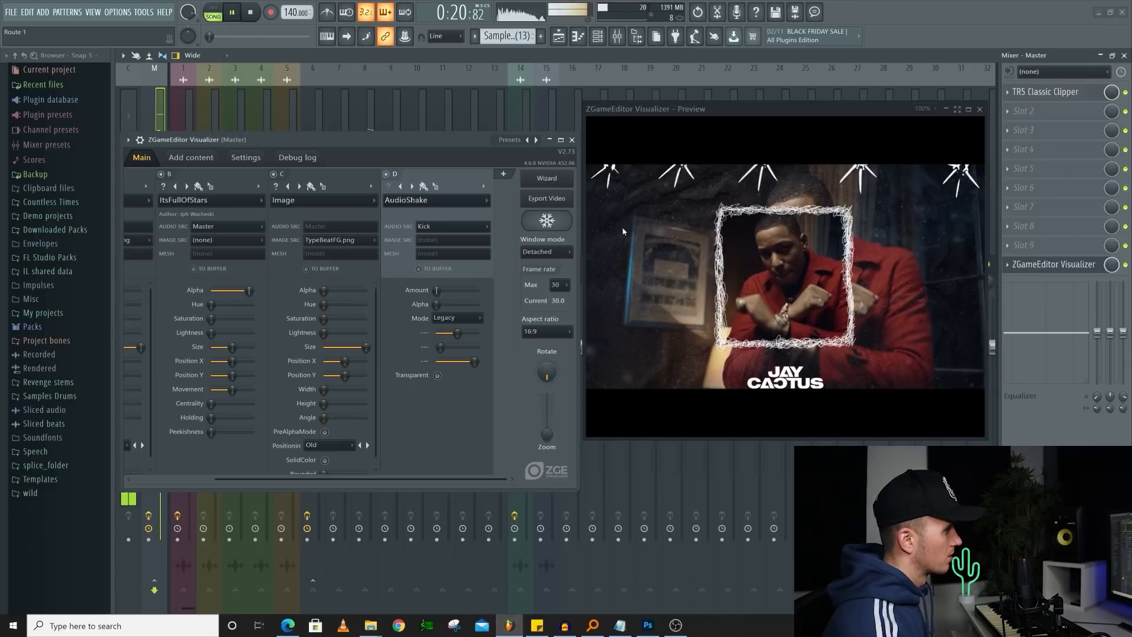
{"action": "key", "text": "space"}
Step: Try Master as layer D's audio source, play the song, and raise the AudioShake amount slightly
{"action": "left_click", "coordinate": [433, 226]}
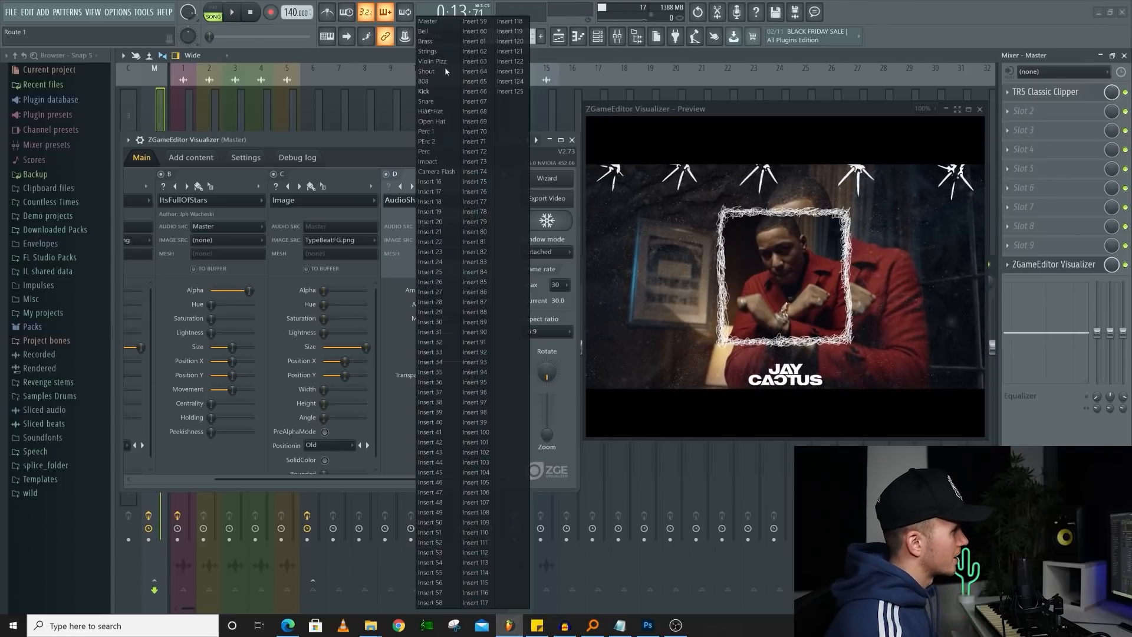
{"action": "left_click", "coordinate": [433, 23]}
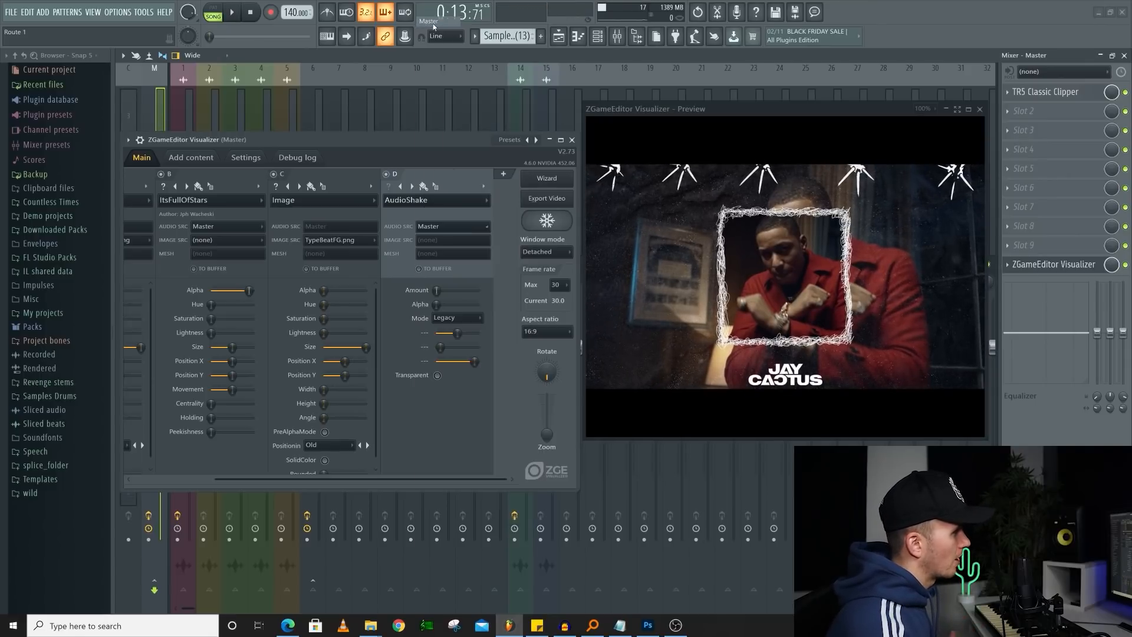
{"action": "key", "text": "space"}
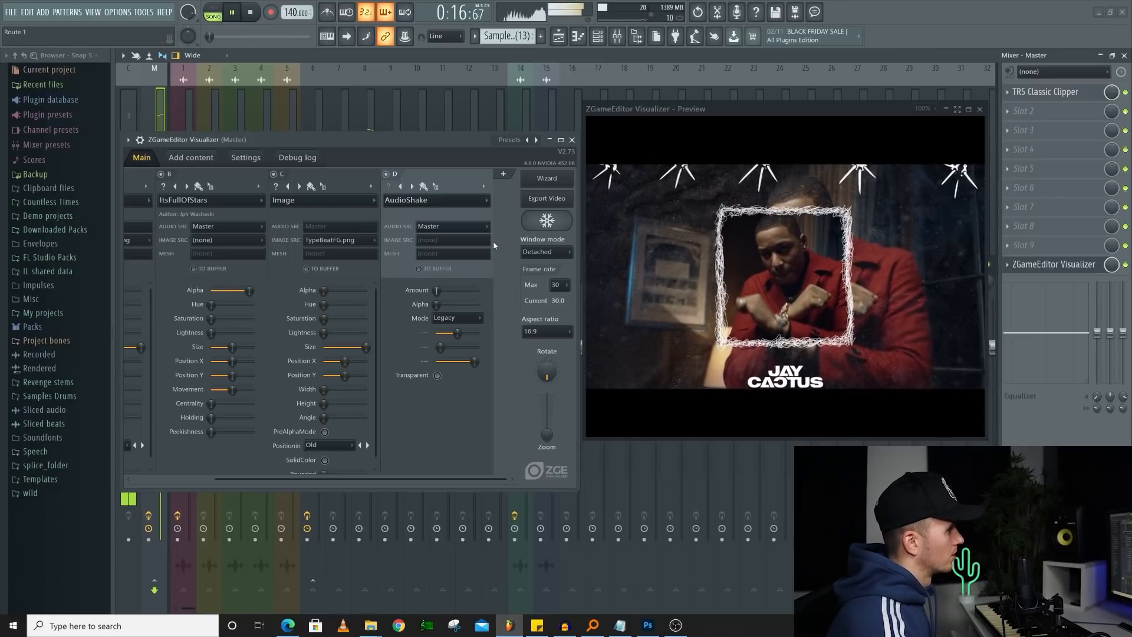
{"action": "left_click_drag", "start_coordinate": [436, 290], "coordinate": [445, 296]}
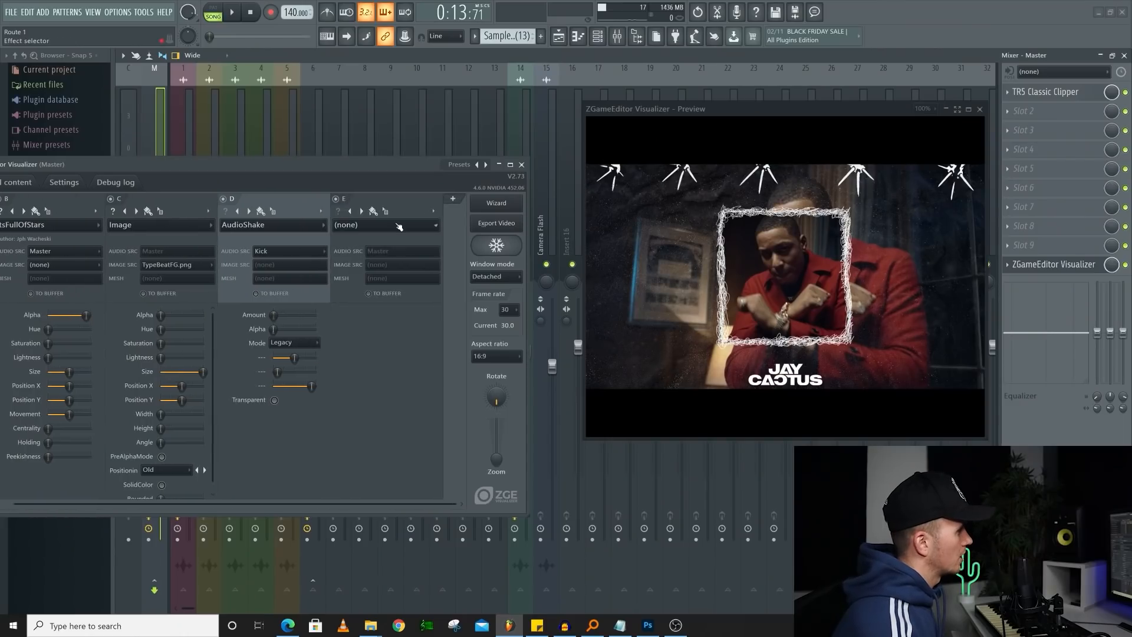
Step: Apply the Polar peak effect to a new layer E and disable the foreground image layer C
{"action": "left_click", "coordinate": [395, 224]}
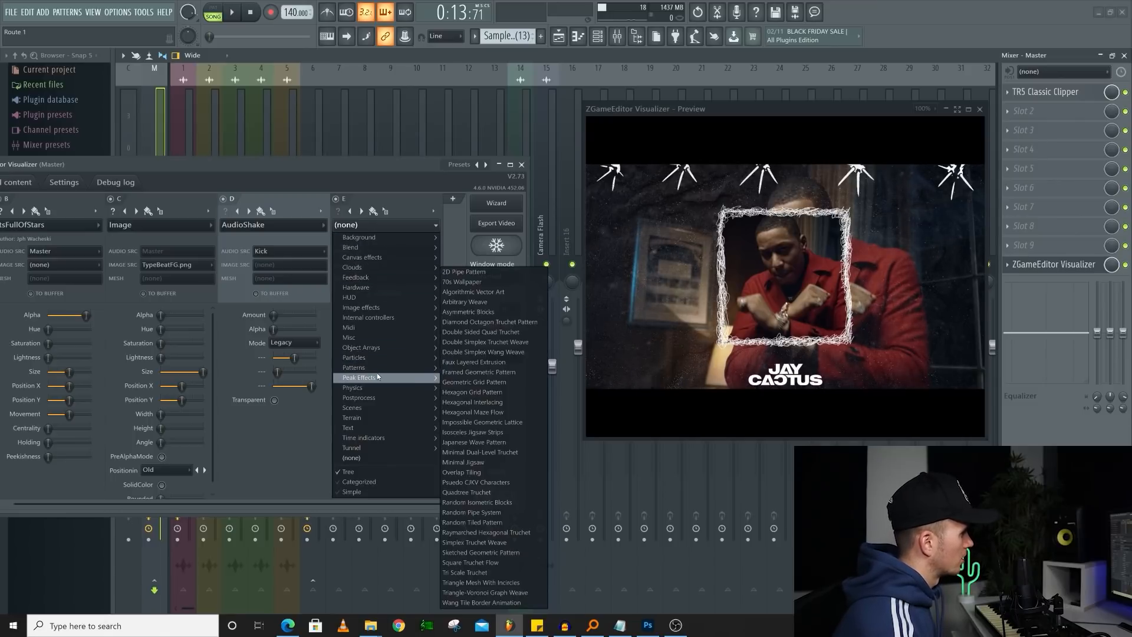
{"action": "mouse_move", "coordinate": [370, 379]}
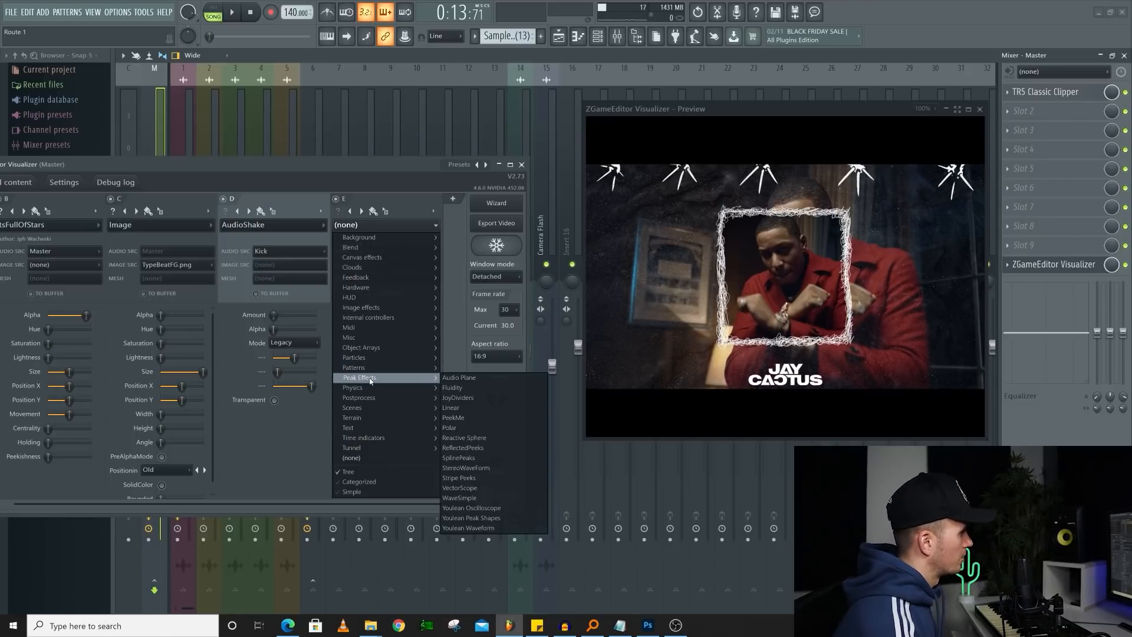
{"action": "left_click", "coordinate": [462, 428]}
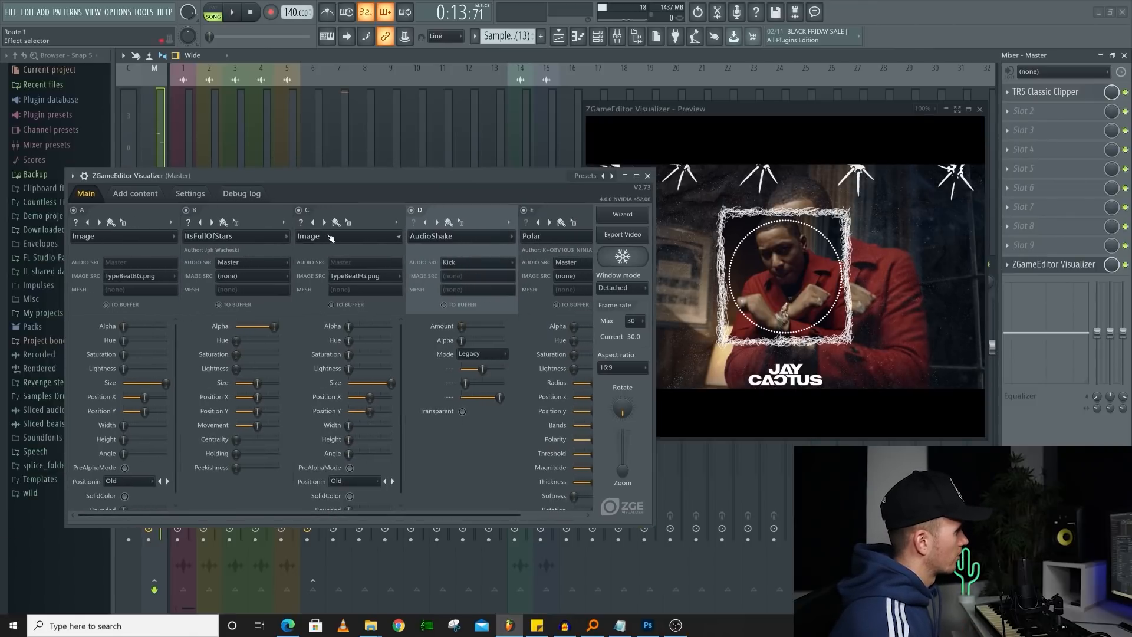
{"action": "left_click", "coordinate": [300, 211]}
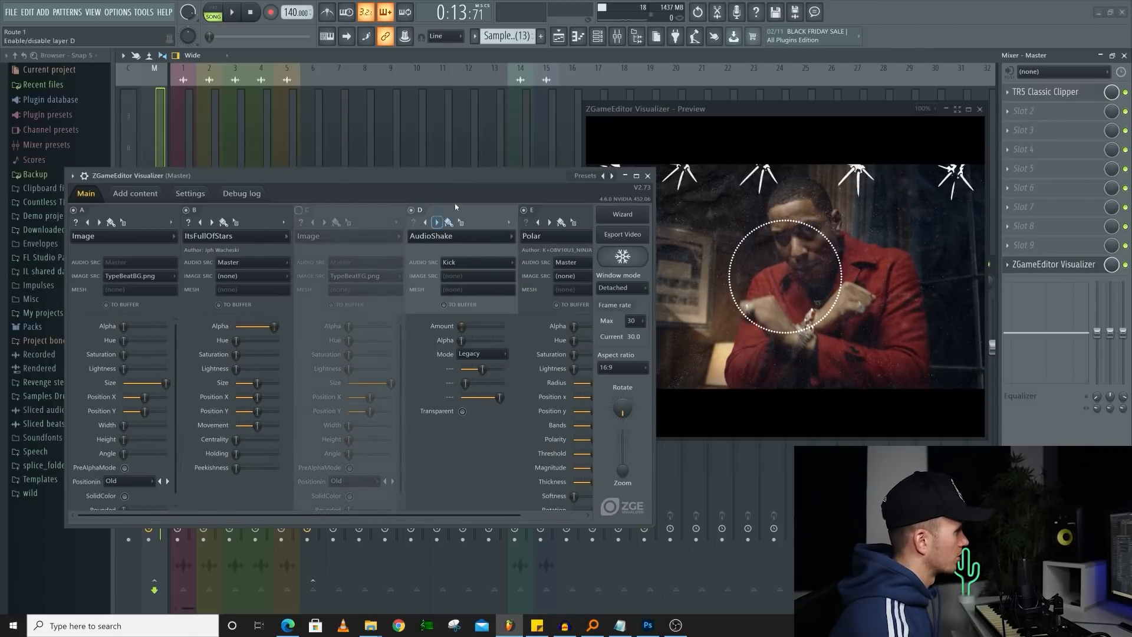
Step: Raise the Polar effect's alpha and radius slightly, recolour it dark red, and check it during playback
{"action": "key", "text": "space"}
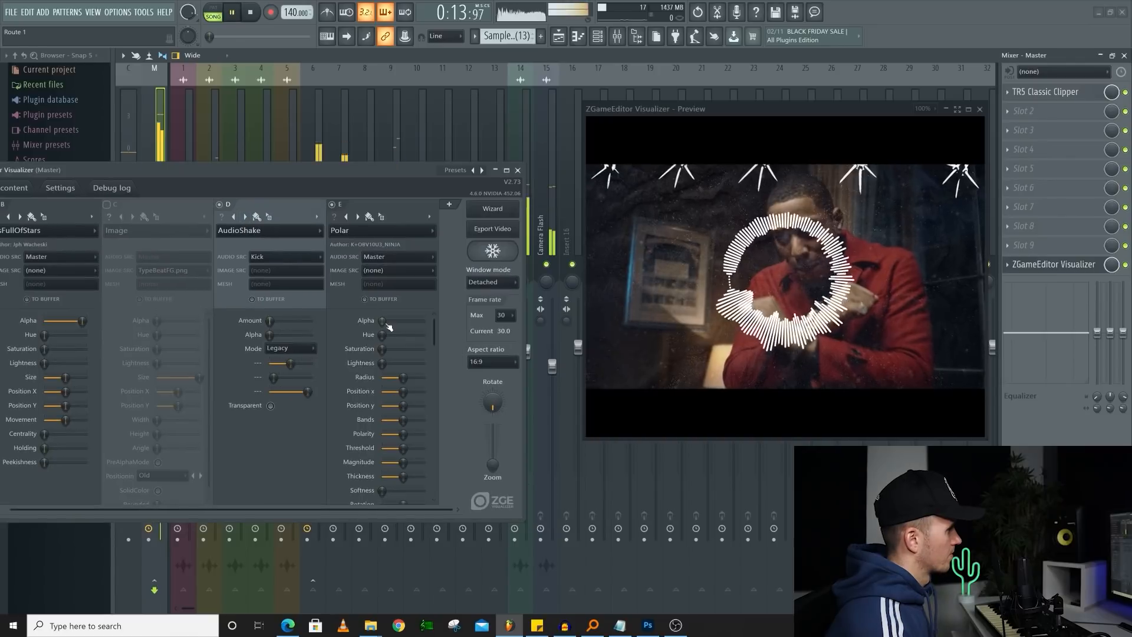
{"action": "left_click_drag", "start_coordinate": [383, 321], "coordinate": [402, 328]}
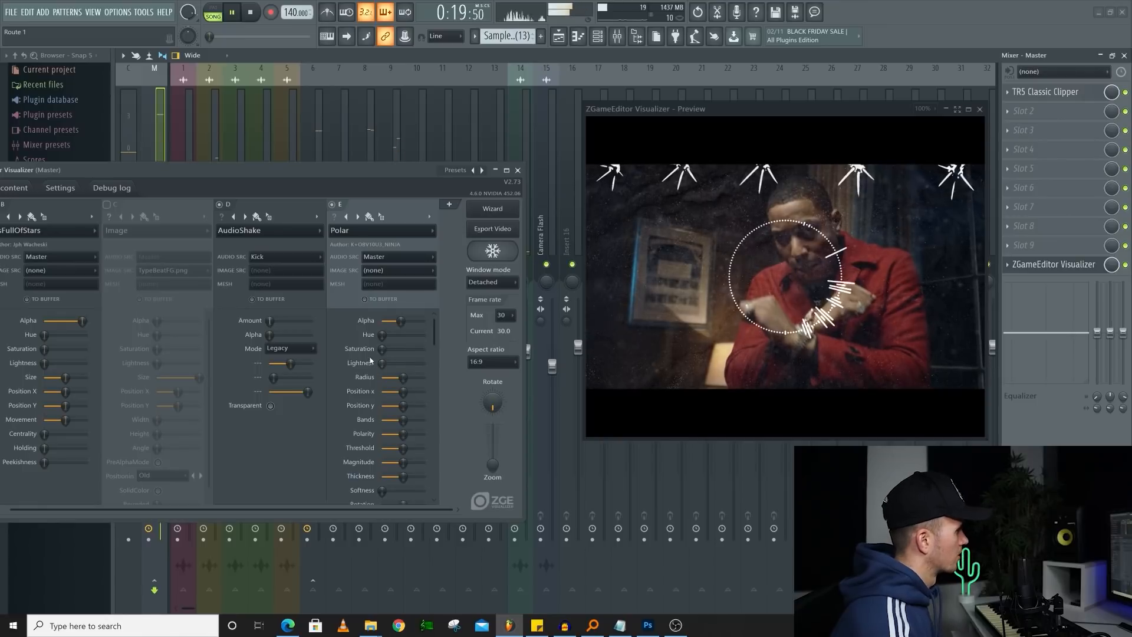
{"action": "left_click_drag", "start_coordinate": [403, 376], "coordinate": [408, 376]}
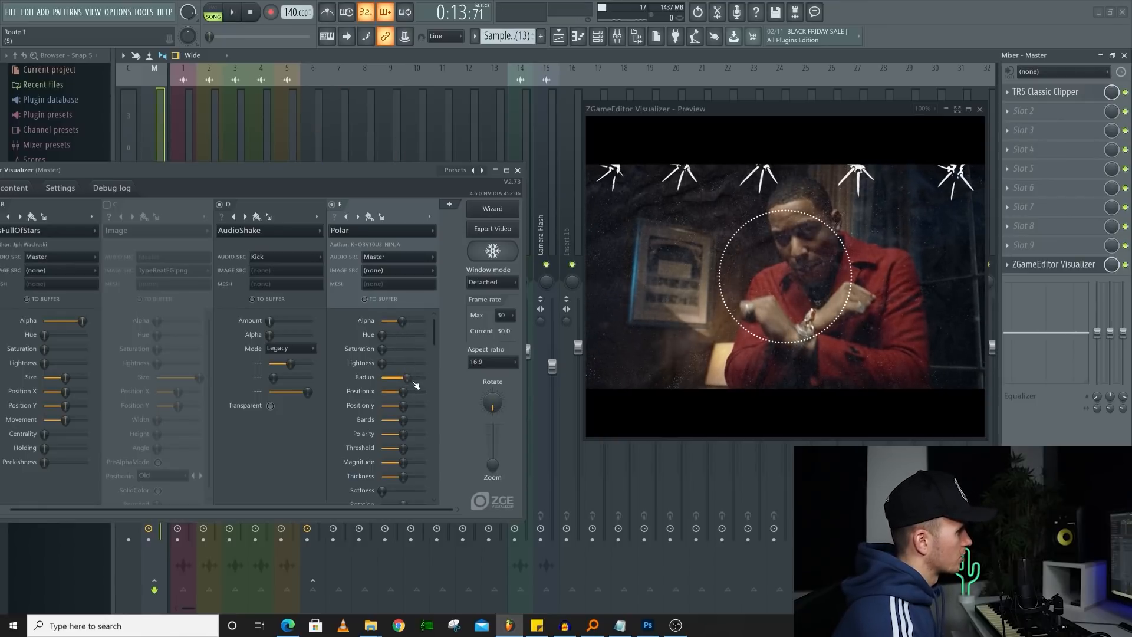
{"action": "left_click", "coordinate": [370, 217]}
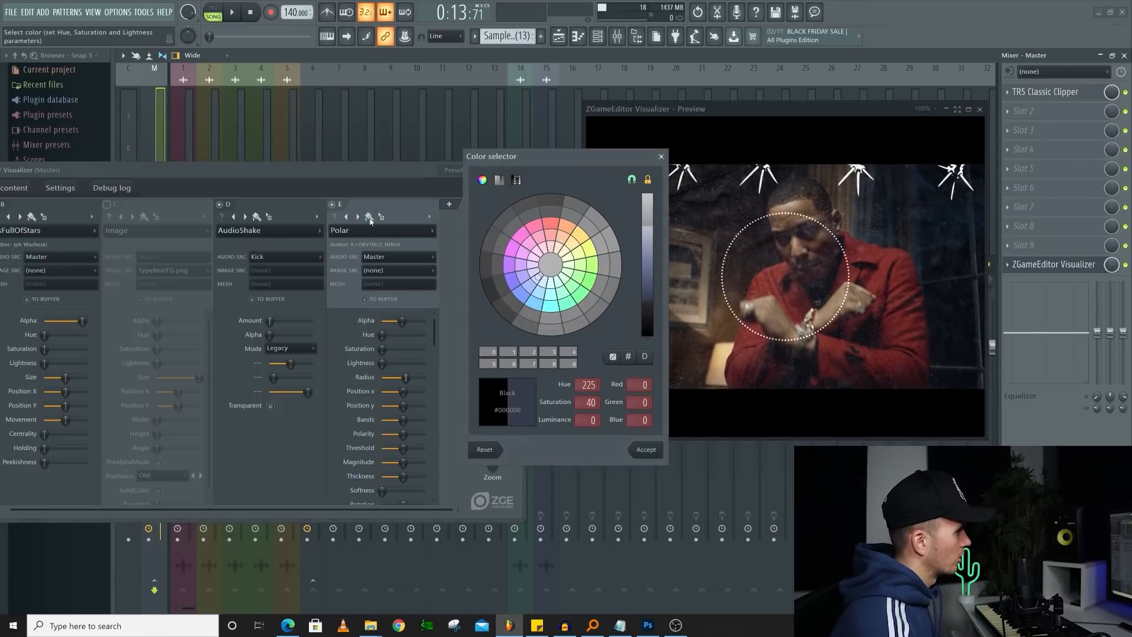
{"action": "left_click", "coordinate": [647, 450]}
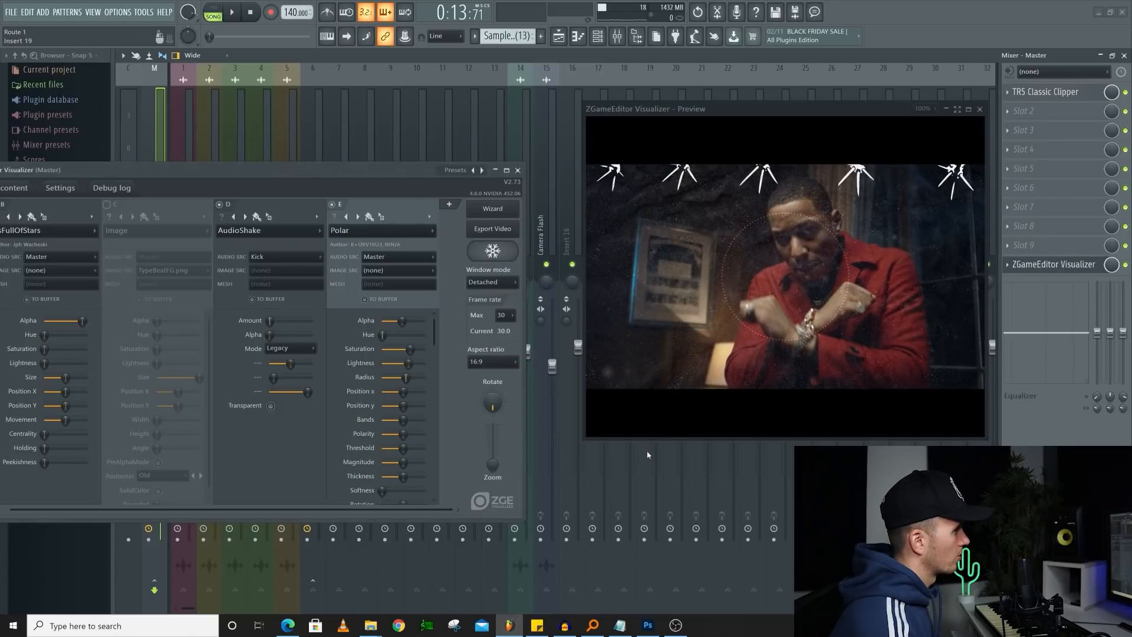
{"action": "key", "text": "space"}
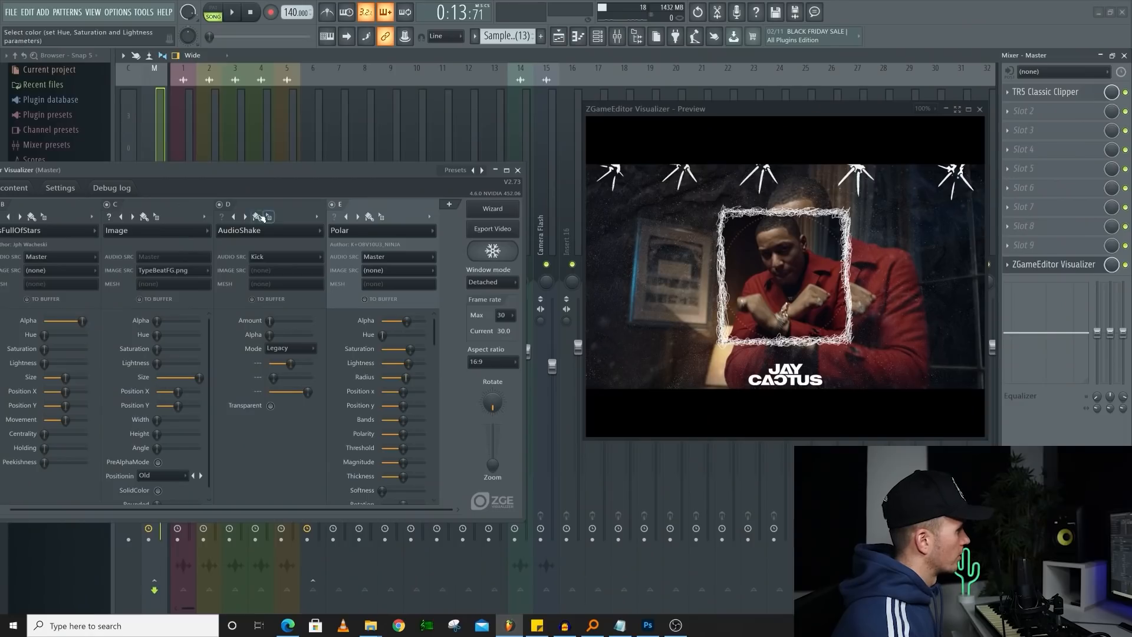
Step: Move the Polar layer left behind the foreground image layer, preview it in playback, and enlarge its radius slightly
{"action": "left_click", "coordinate": [427, 217]}
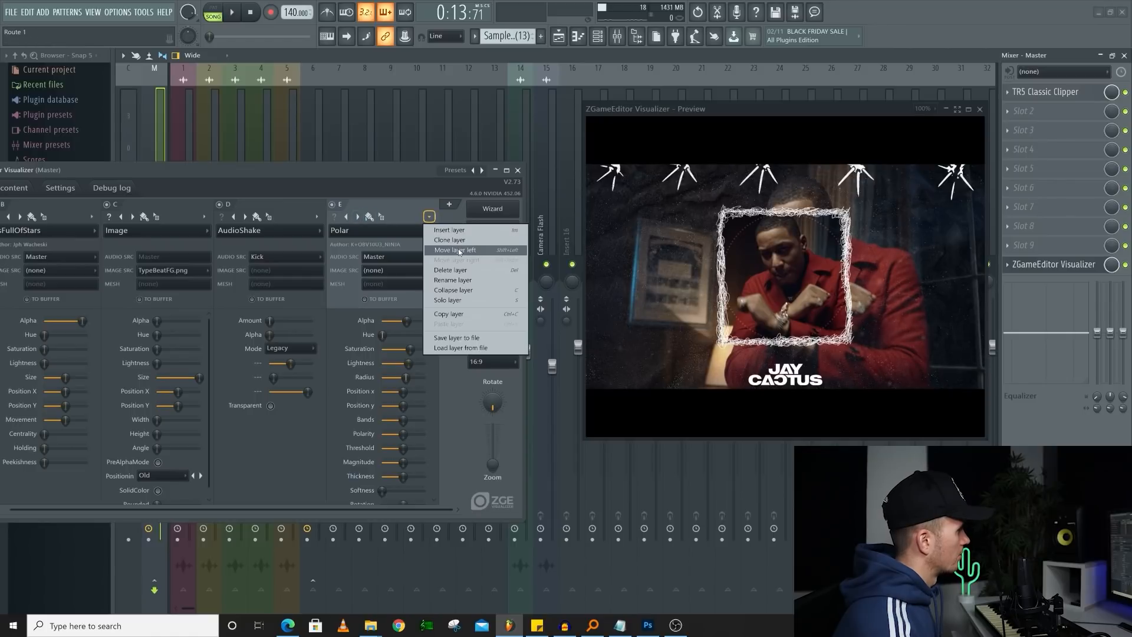
{"action": "left_click", "coordinate": [467, 252]}
{"action": "key", "text": "shift+Left"}
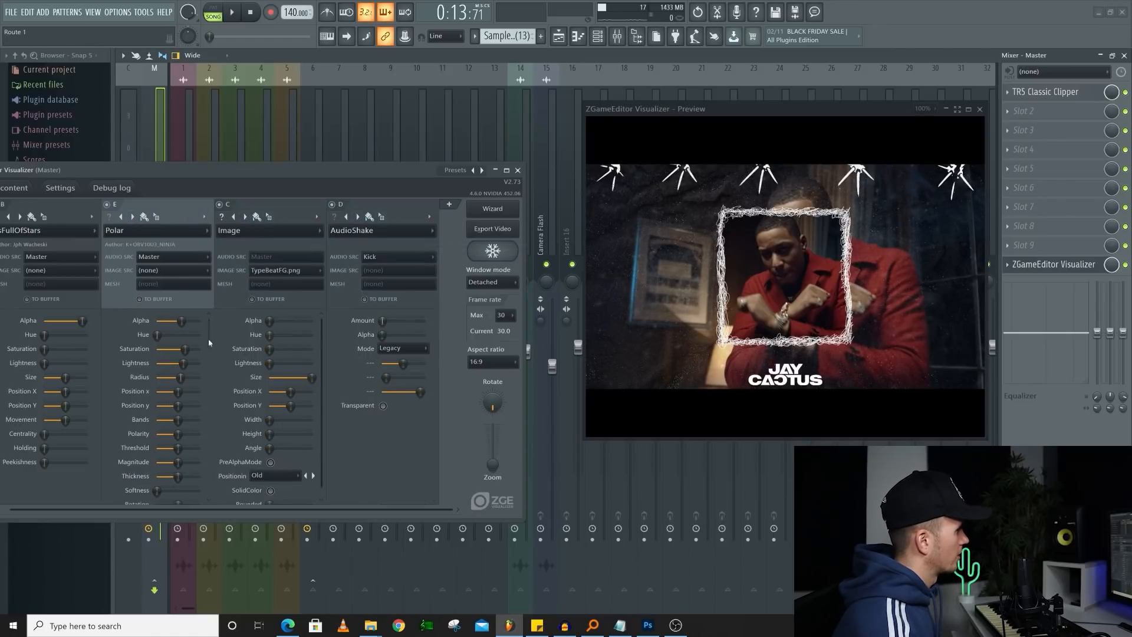
{"action": "key", "text": "space"}
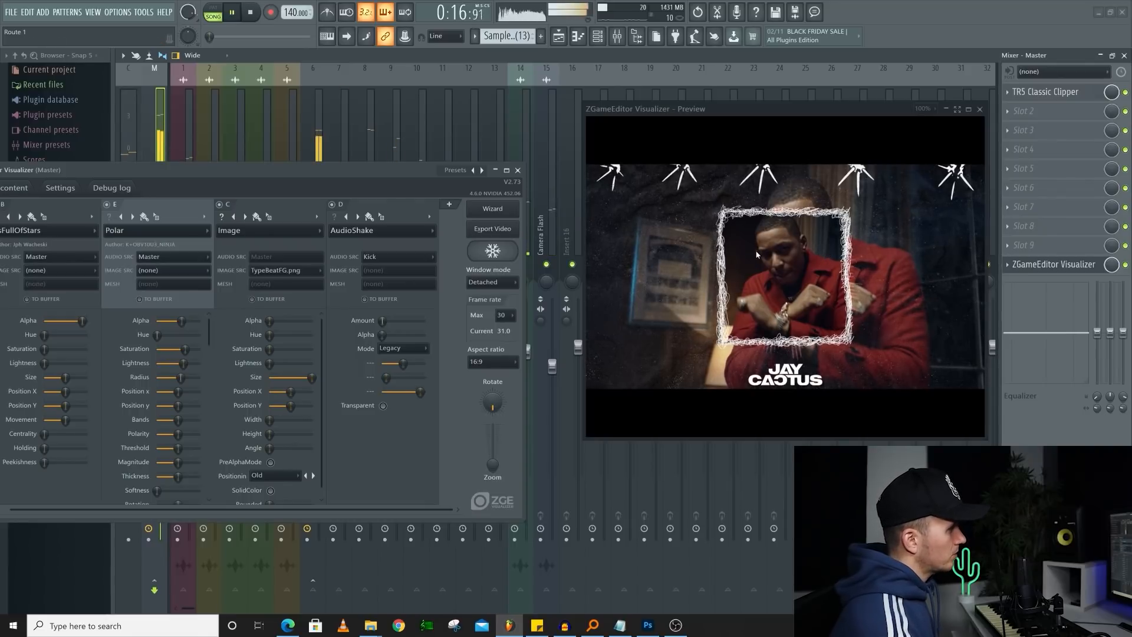
{"action": "left_click_drag", "start_coordinate": [181, 380], "coordinate": [183, 380]}
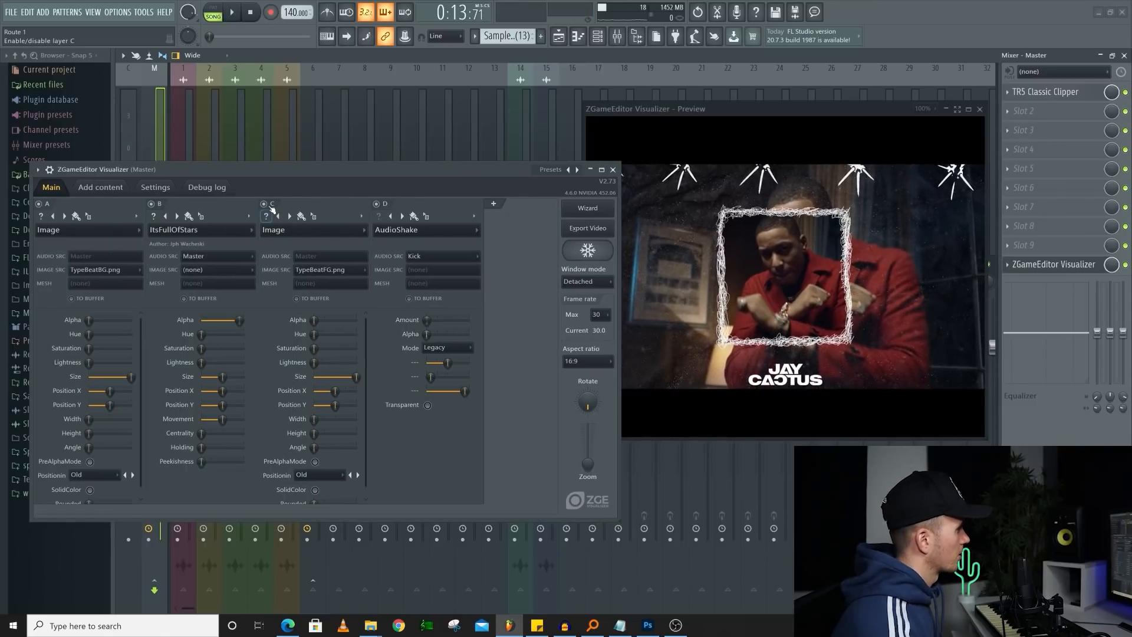
Step: Disable the foreground image layer C and apply the Linear peak effect to a new layer E
{"action": "left_click", "coordinate": [271, 206]}
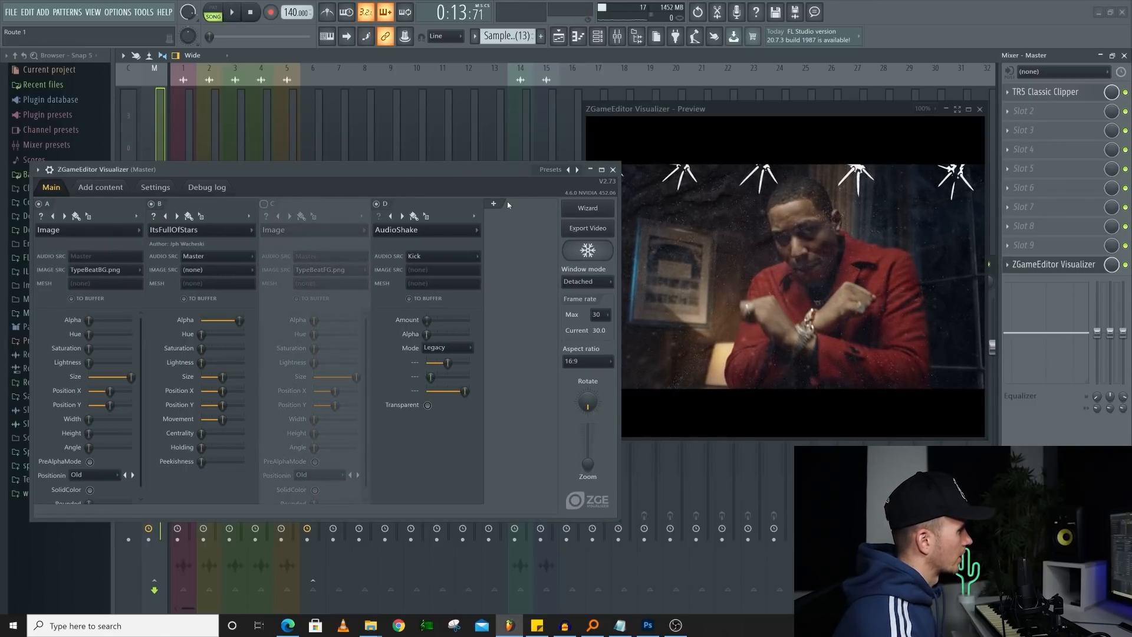
{"action": "left_click", "coordinate": [493, 203]}
{"action": "left_click", "coordinate": [481, 230]}
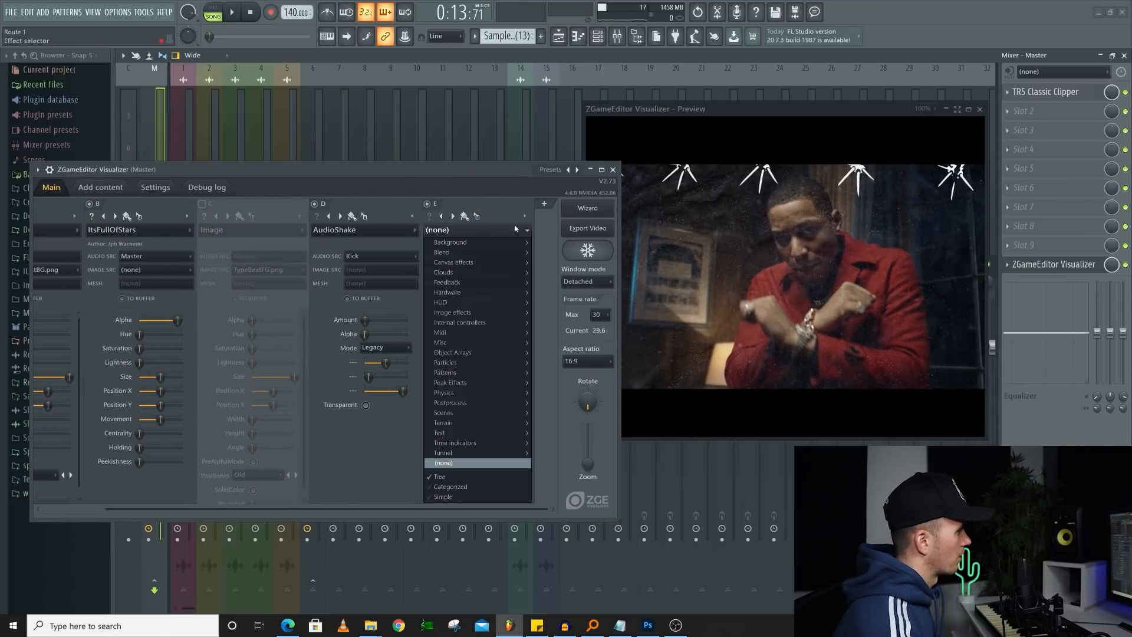
{"action": "mouse_move", "coordinate": [506, 383]}
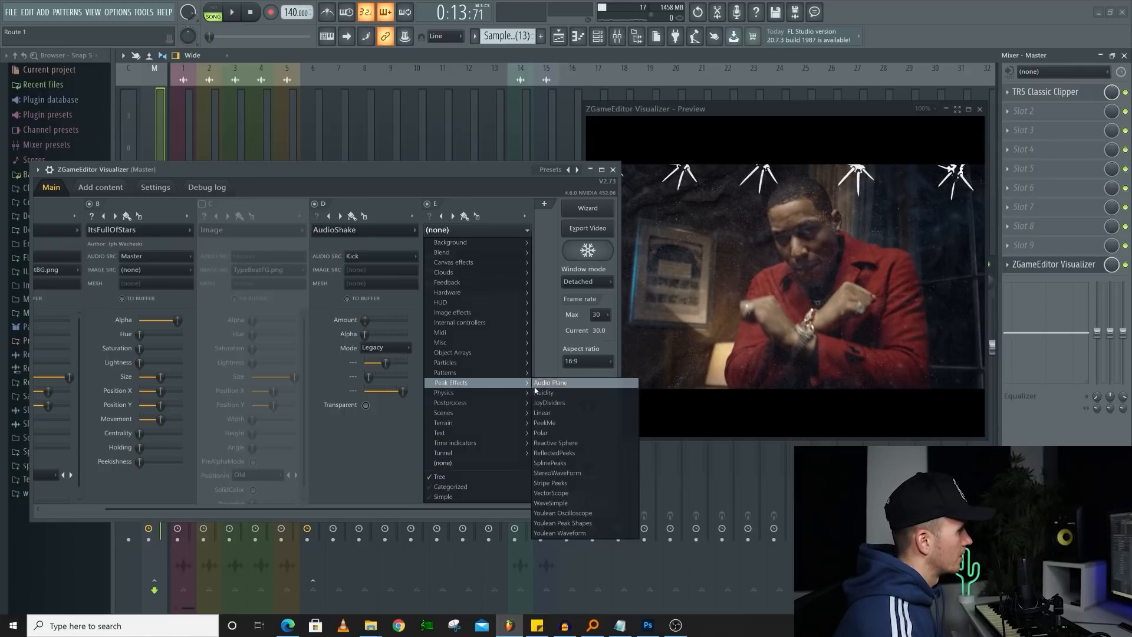
{"action": "left_click", "coordinate": [559, 415]}
{"action": "left_click_drag", "start_coordinate": [434, 186], "coordinate": [375, 180]}
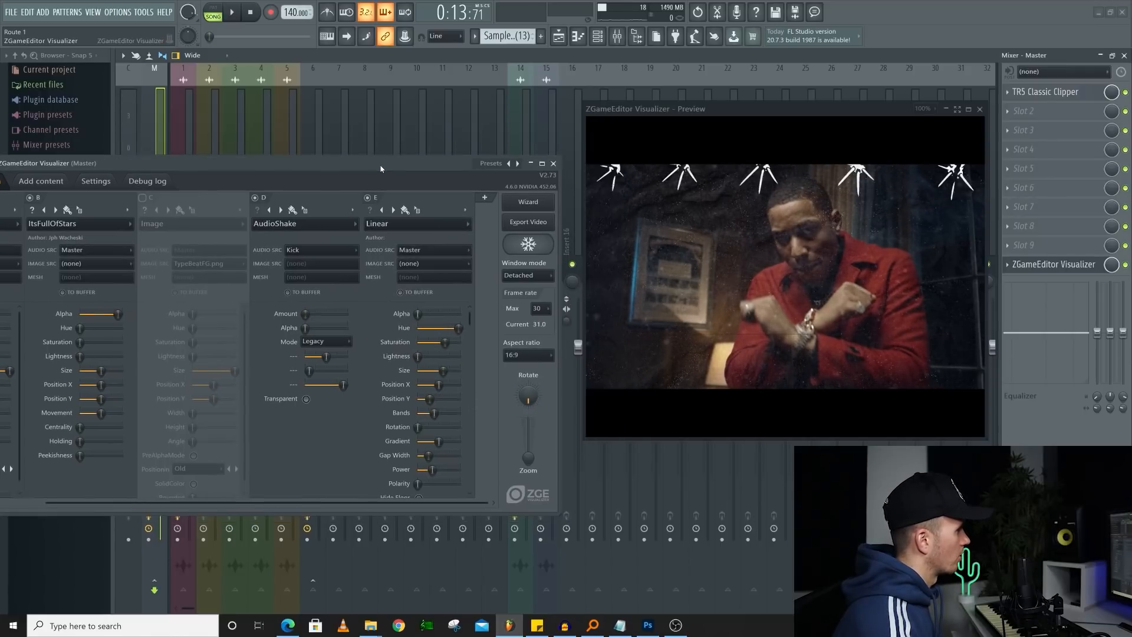
Step: During playback, set the Linear effect's size to 79% and Position Y to 5%, maximize its bands, and raise its alpha
{"action": "key", "text": "space"}
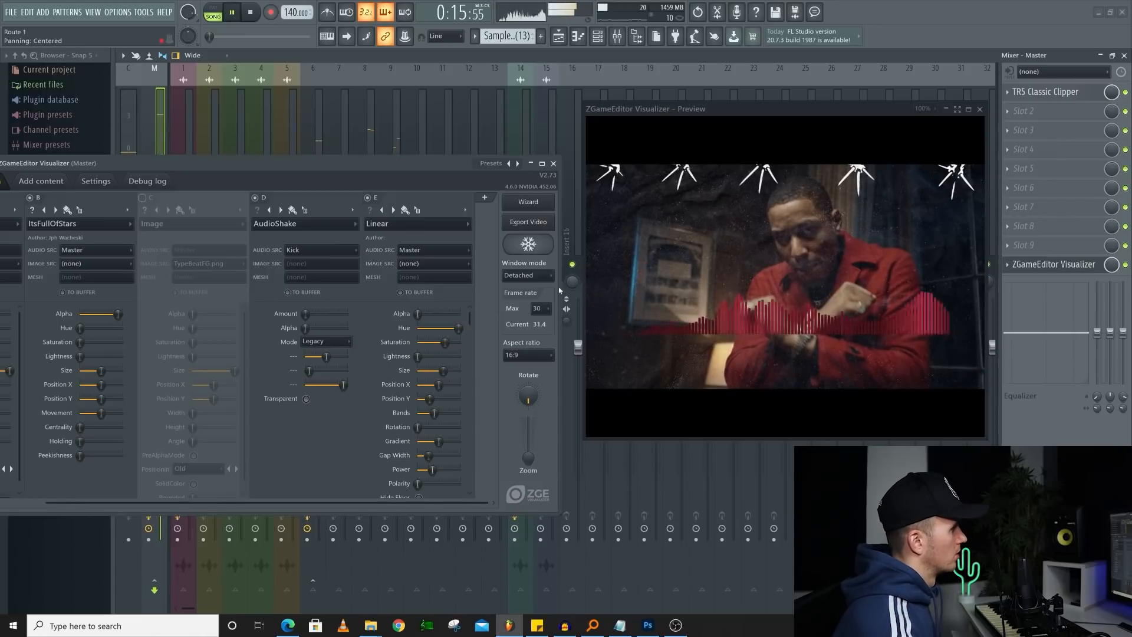
{"action": "left_click_drag", "start_coordinate": [445, 371], "coordinate": [439, 370]}
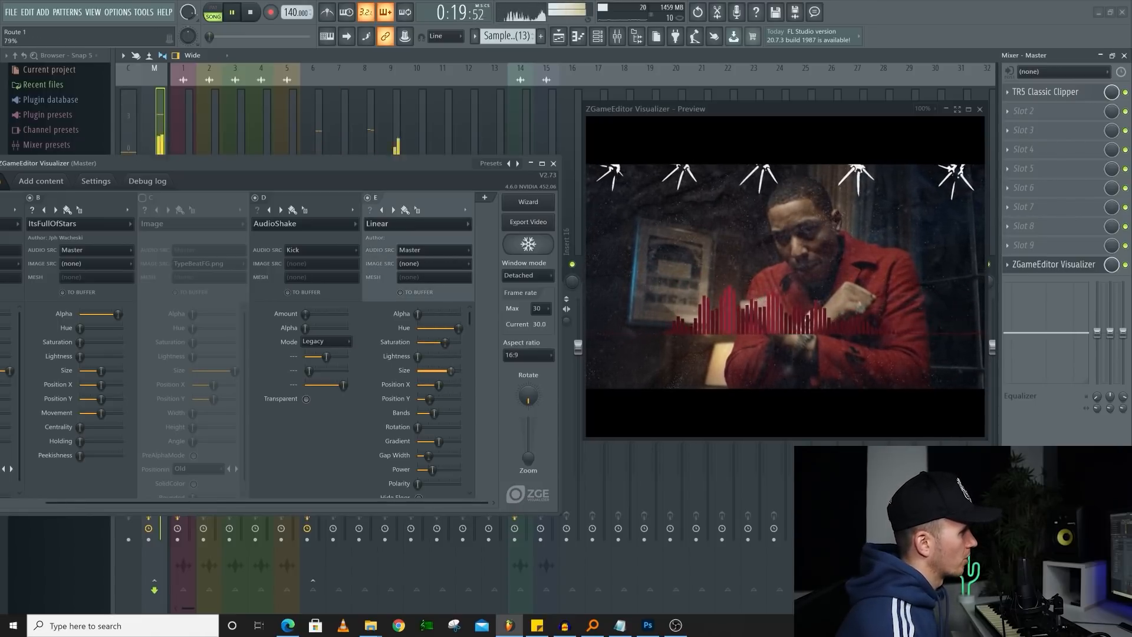
{"action": "key", "text": "space"}
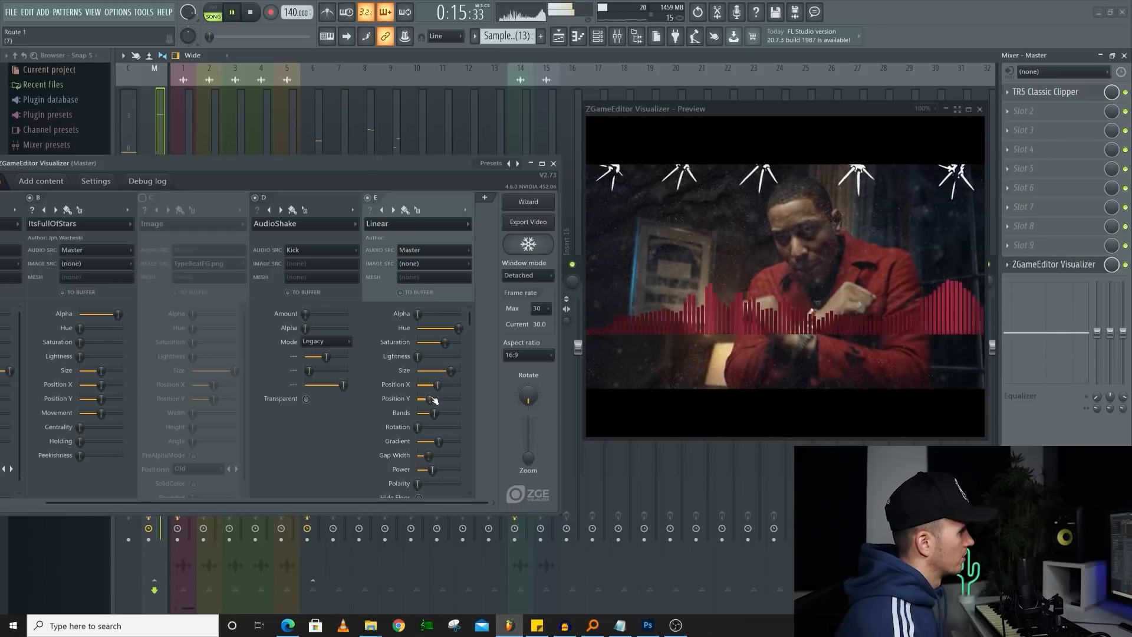
{"action": "left_click_drag", "start_coordinate": [427, 399], "coordinate": [419, 399]}
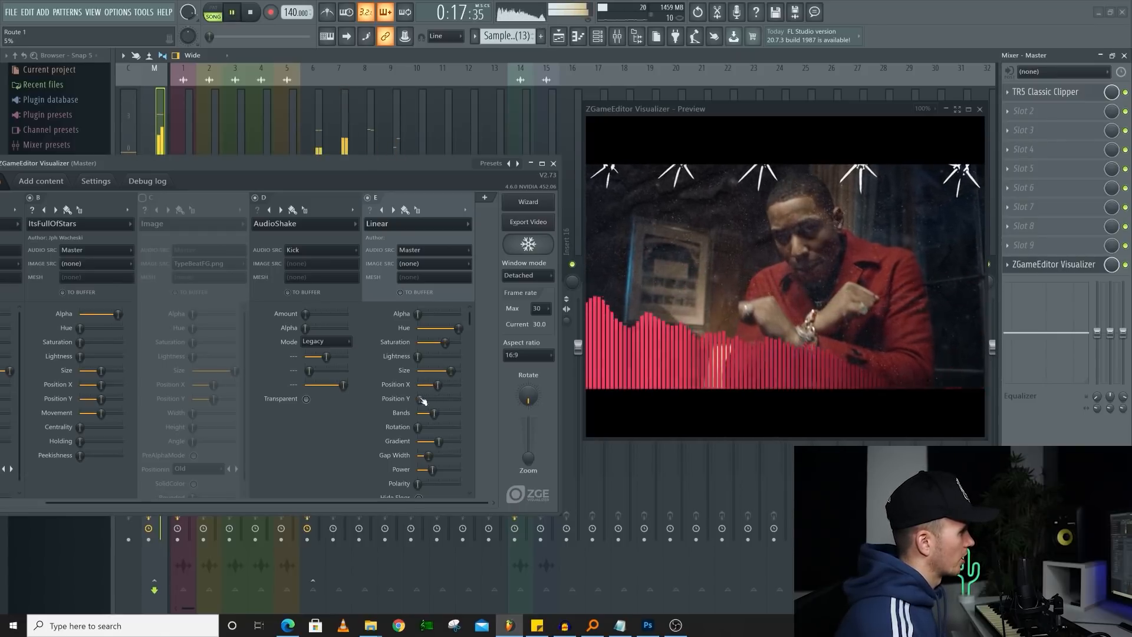
{"action": "left_click_drag", "start_coordinate": [421, 412], "coordinate": [457, 413]}
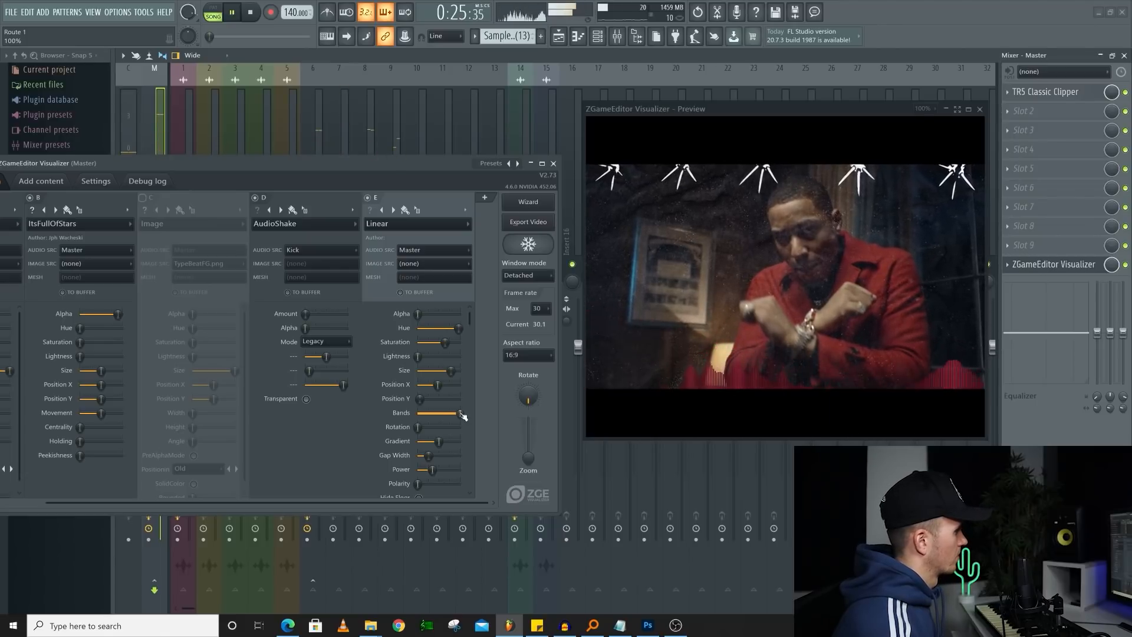
{"action": "left_click_drag", "start_coordinate": [420, 314], "coordinate": [449, 315]}
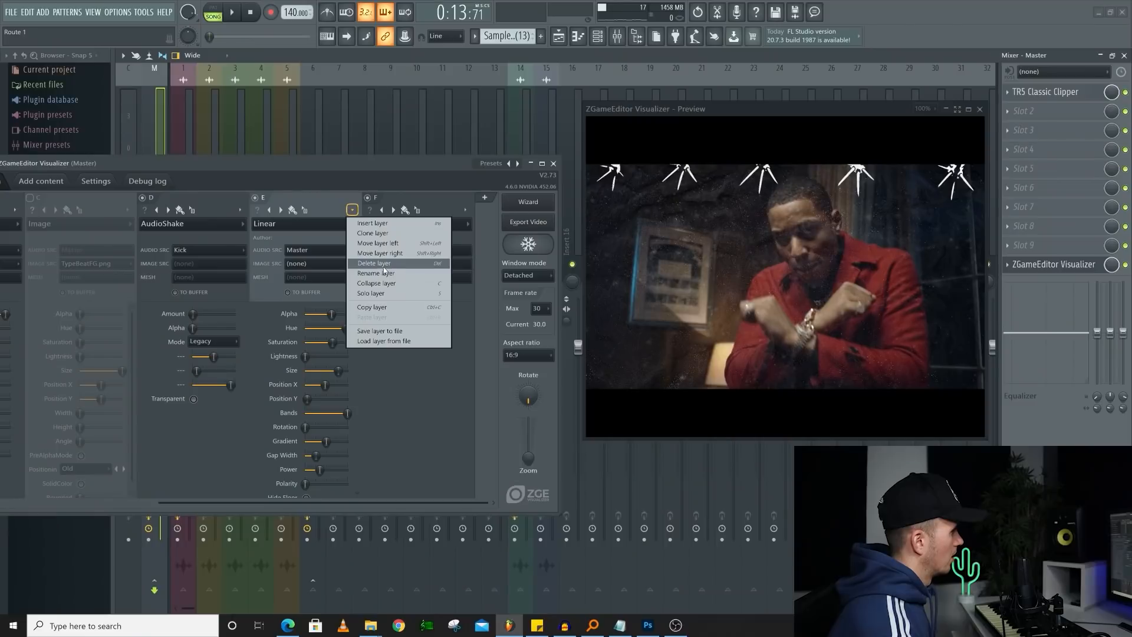
Step: Delete the Linear layer and apply the TextDraw text effect to a new layer E
{"action": "left_click", "coordinate": [396, 272]}
{"action": "left_click", "coordinate": [578, 344]}
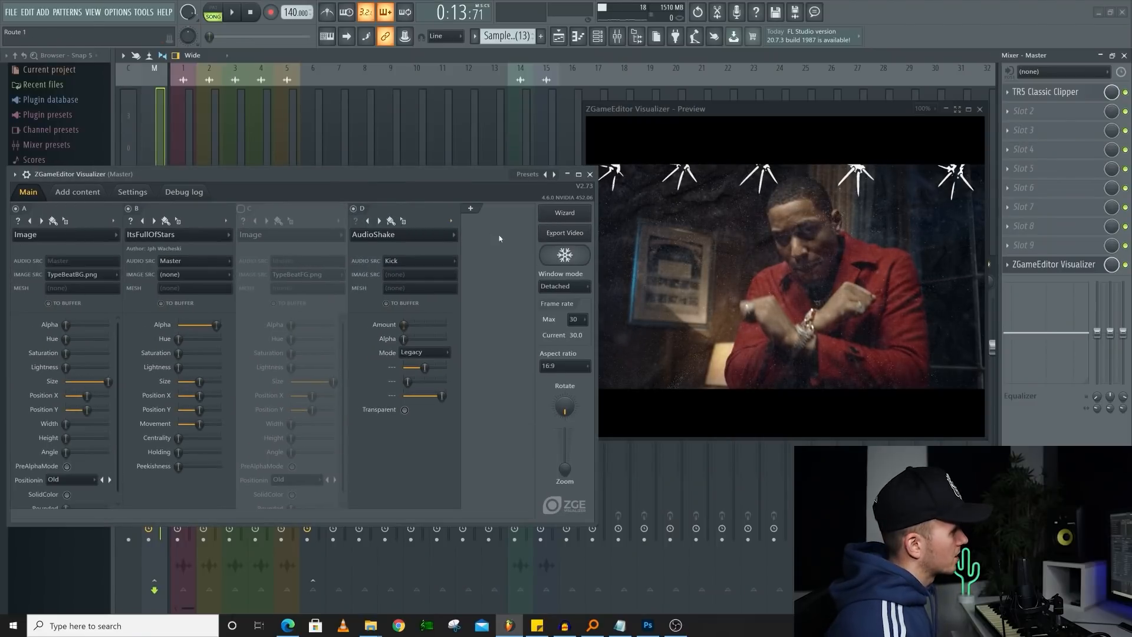
{"action": "left_click", "coordinate": [469, 208]}
{"action": "left_click", "coordinate": [468, 235]}
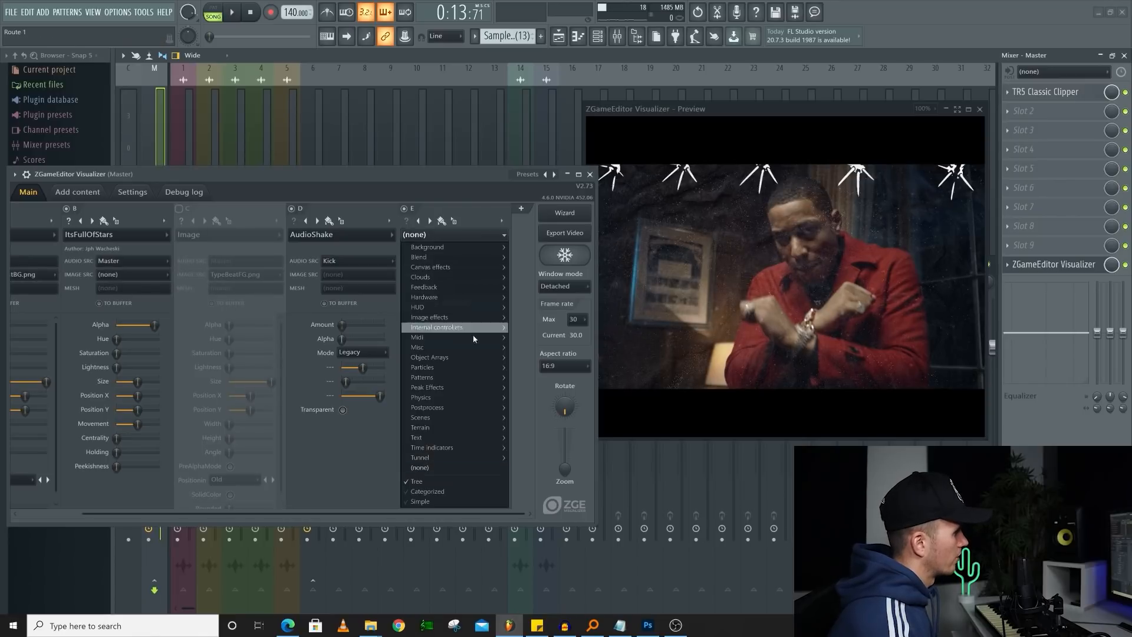
{"action": "mouse_move", "coordinate": [443, 437]}
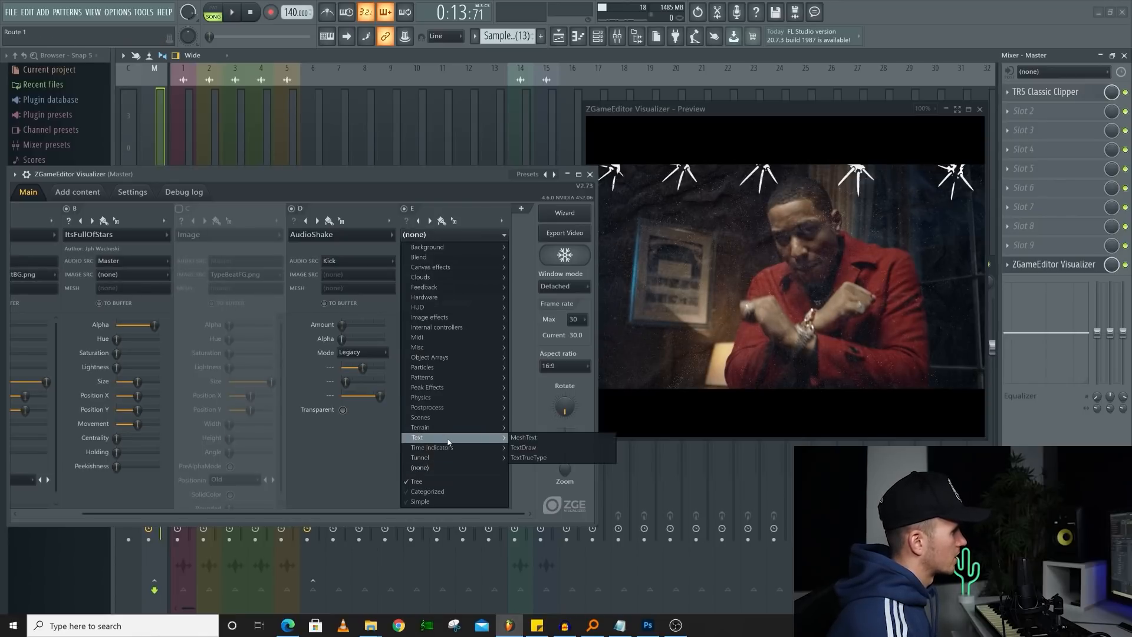
{"action": "left_click", "coordinate": [548, 449]}
{"action": "left_click_drag", "start_coordinate": [375, 175], "coordinate": [458, 229]}
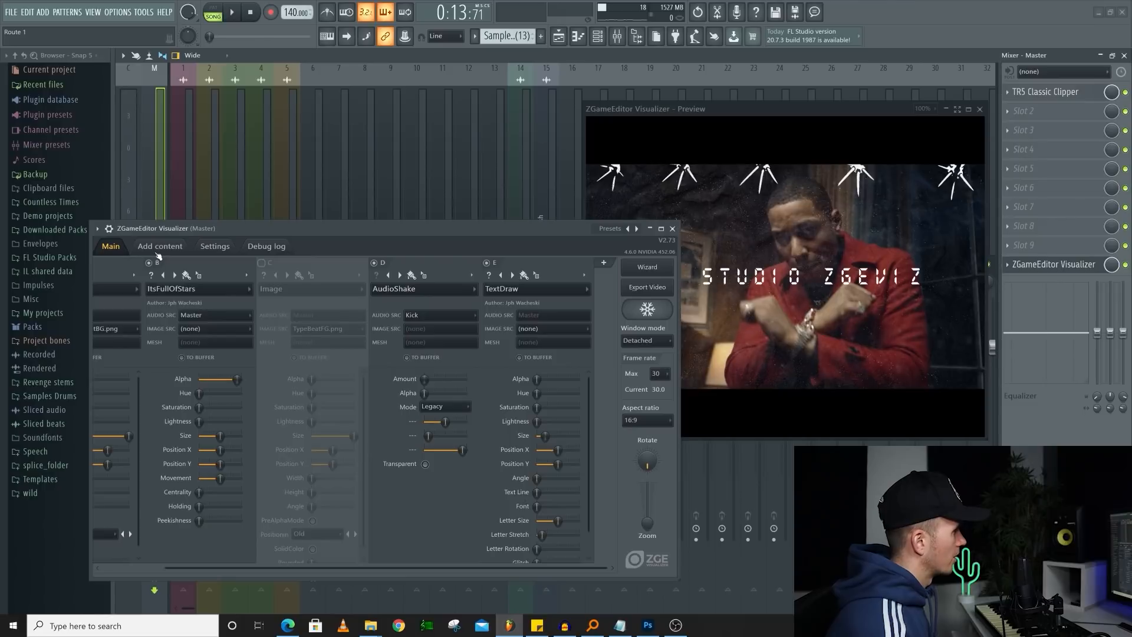
Step: Replace the visualizer's default text content with "Type Beat Tutorial" and return to the layer view
{"action": "left_click", "coordinate": [159, 247]}
{"action": "left_click", "coordinate": [191, 267]}
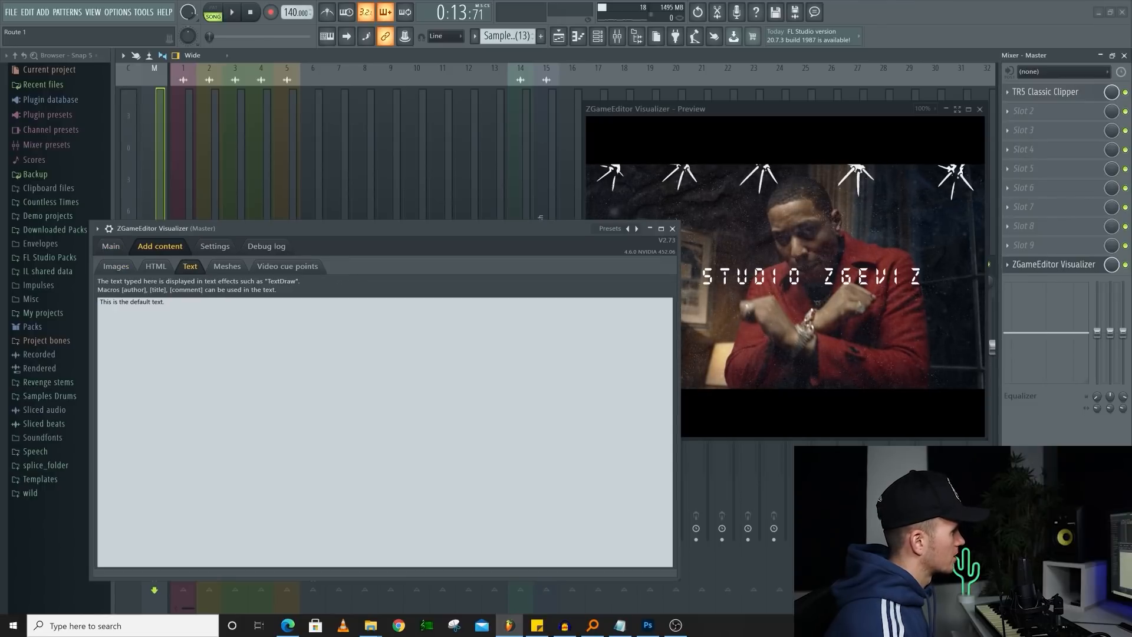
{"action": "type", "text": "Type Beat Tutorial"}
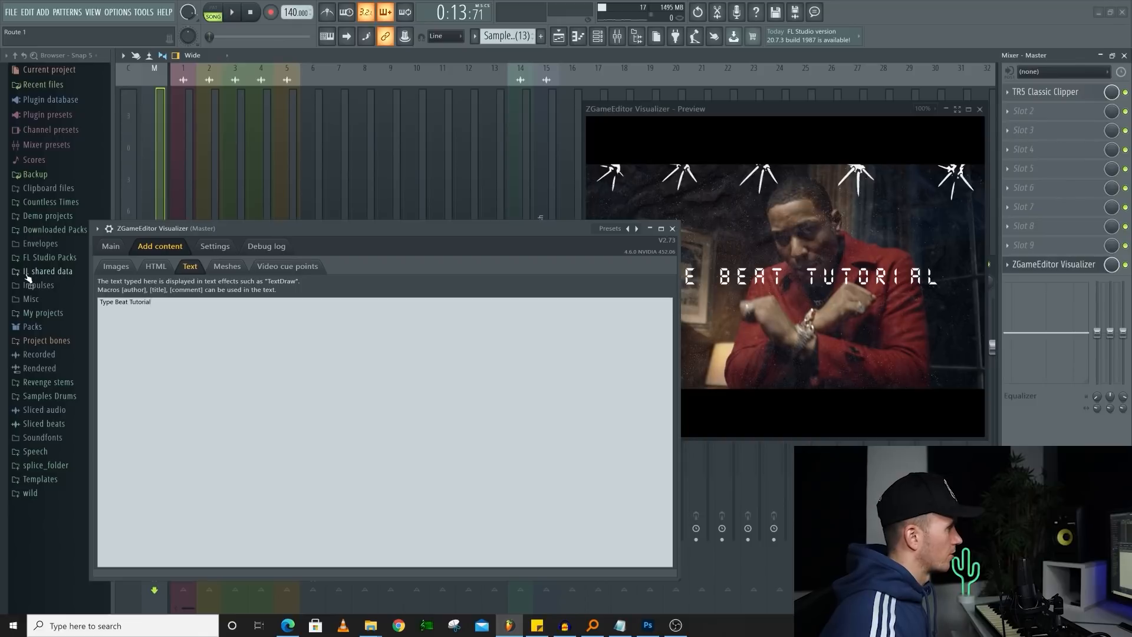
{"action": "left_click", "coordinate": [111, 246]}
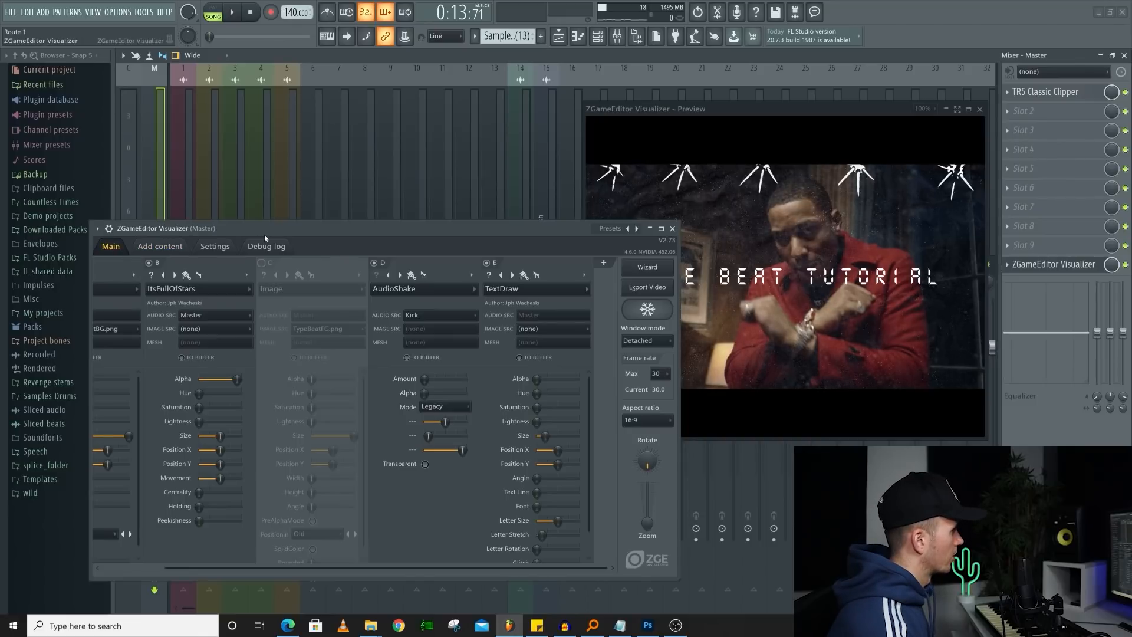
Step: Shrink the TextDraw text to fit the frame, set its hue to 99% and glitch to about 50%, and preview it
{"action": "left_click_drag", "start_coordinate": [273, 228], "coordinate": [163, 215]}
{"action": "left_click_drag", "start_coordinate": [433, 425], "coordinate": [435, 425]}
{"action": "left_click_drag", "start_coordinate": [425, 369], "coordinate": [440, 369]}
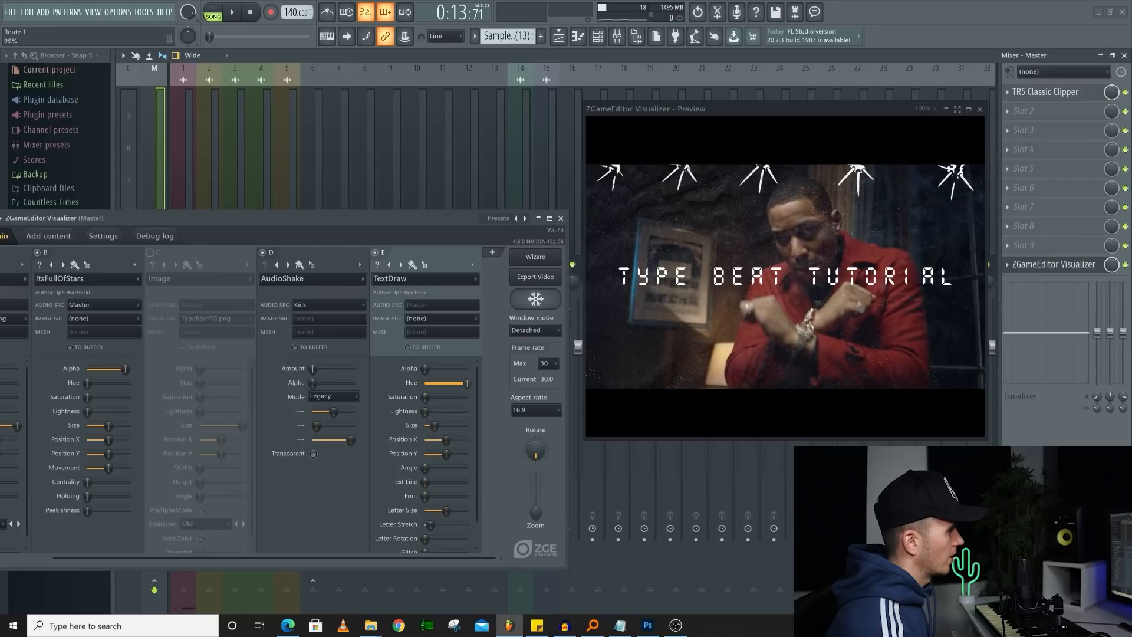
{"action": "scroll", "coordinate": [424, 454], "scroll_direction": "down", "scroll_amount": 1}
{"action": "key", "text": "space"}
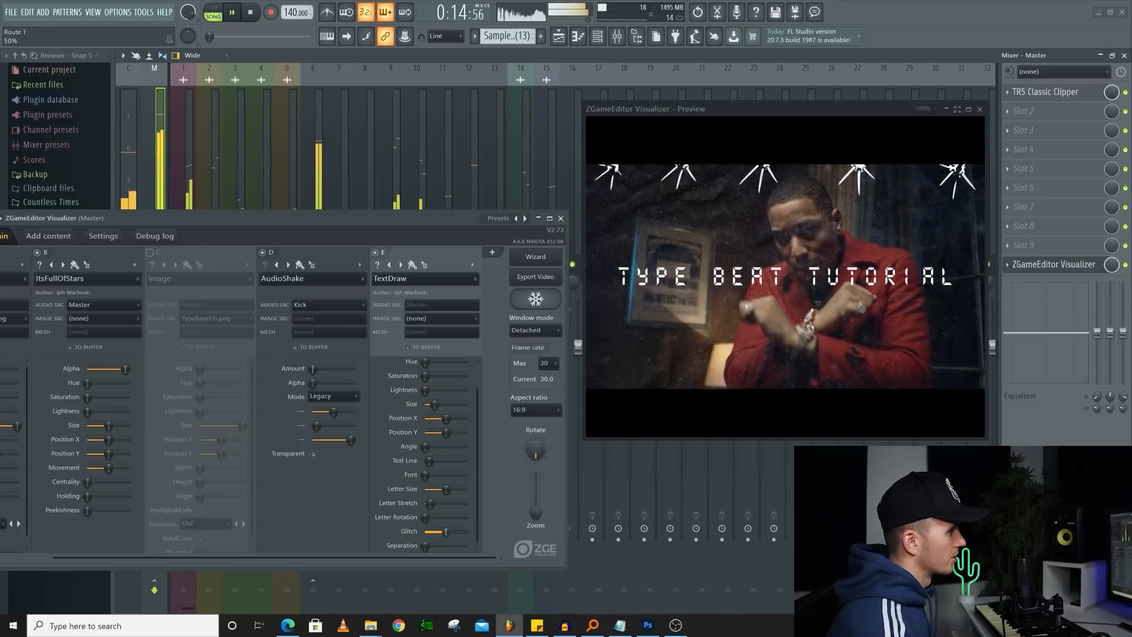
{"action": "left_click_drag", "start_coordinate": [449, 532], "coordinate": [452, 532]}
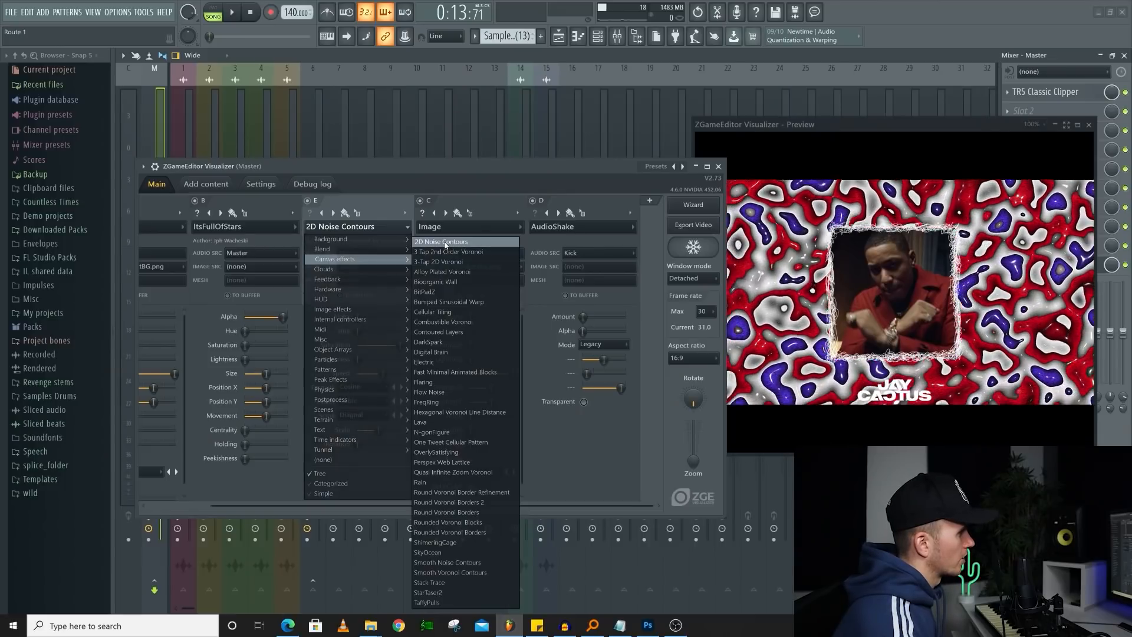
Step: Cycle layer E through the canvas effects from 2D Noise Contours to Electric and tint Electric light red
{"action": "left_click", "coordinate": [445, 243]}
{"action": "left_click", "coordinate": [333, 213]}
{"action": "left_click", "coordinate": [334, 214]}
{"action": "left_click", "coordinate": [334, 213]}
{"action": "left_click", "coordinate": [334, 213]}
{"action": "left_click", "coordinate": [333, 214]}
{"action": "left_click", "coordinate": [333, 213]}
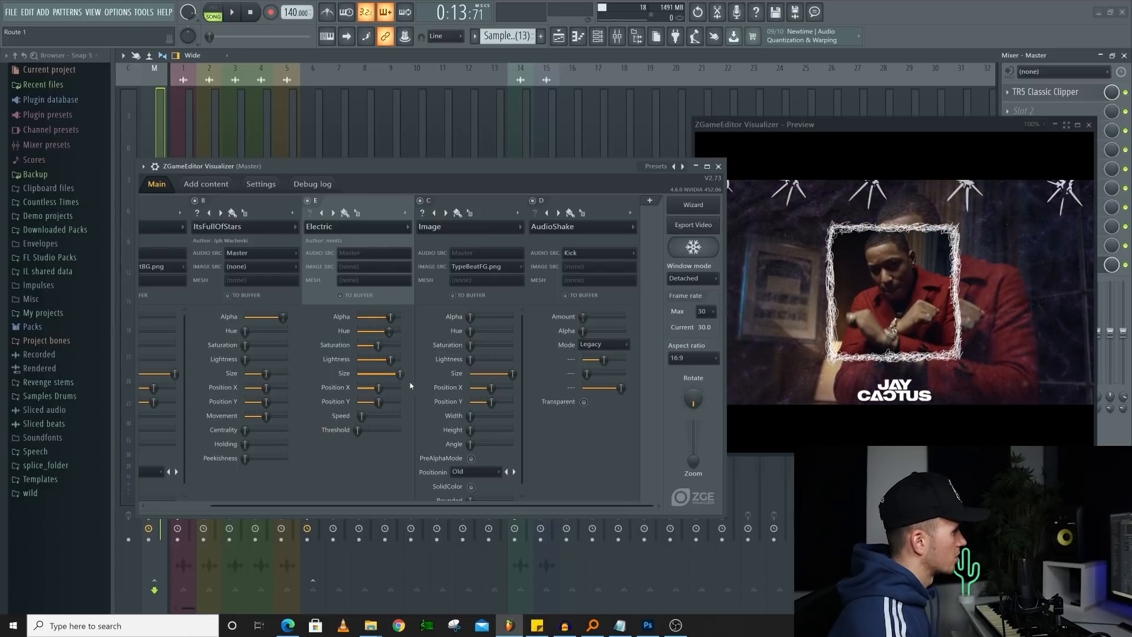
{"action": "left_click", "coordinate": [345, 214]}
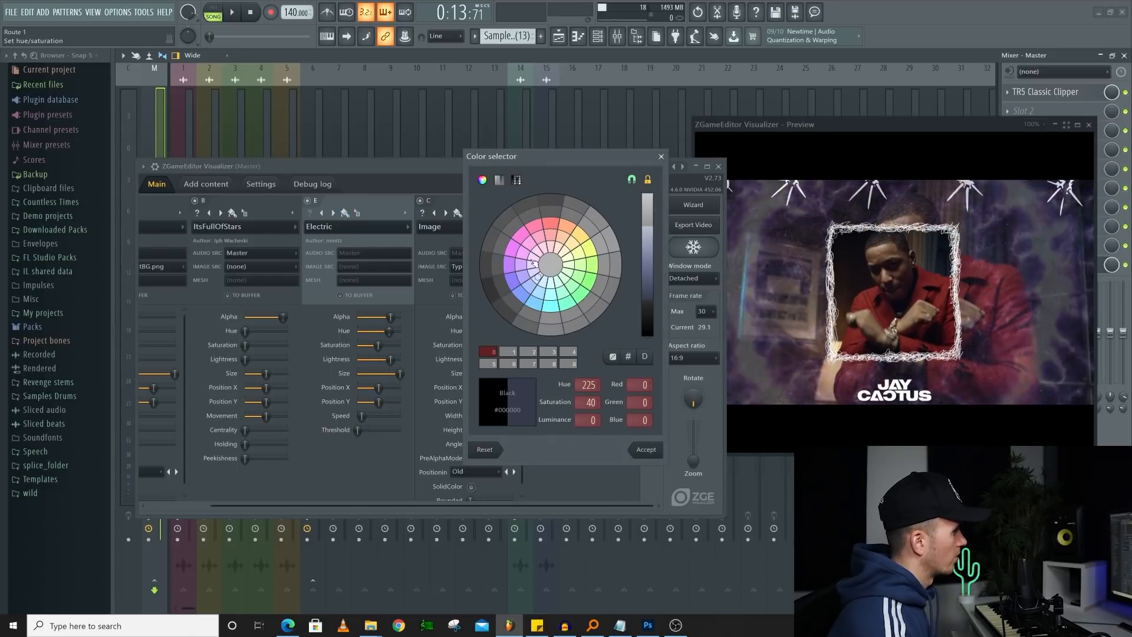
{"action": "left_click", "coordinate": [554, 229]}
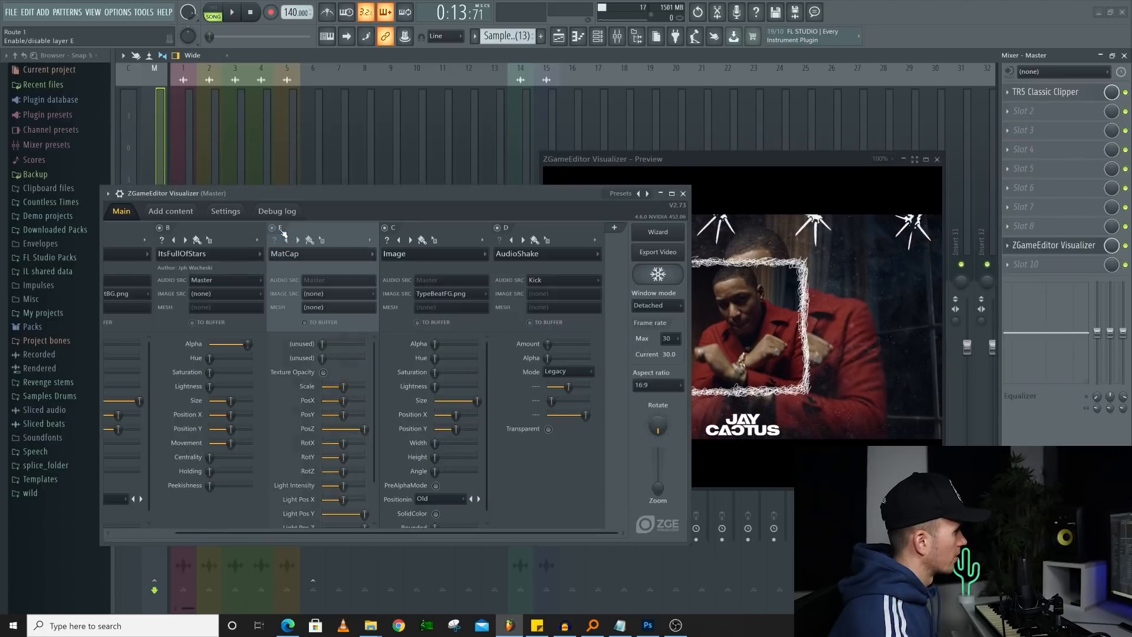
Step: Disable the MatCap layer E and the ItsFullOfStars layer B
{"action": "left_click", "coordinate": [280, 229]}
{"action": "left_click", "coordinate": [165, 227]}
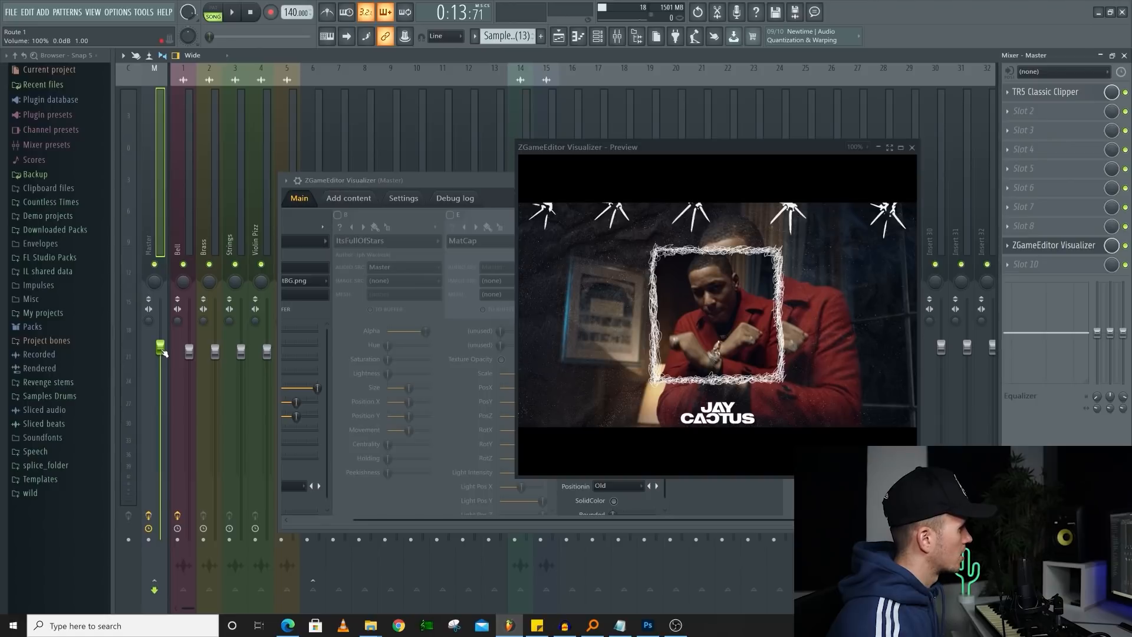
Step: Load Fruity Balance into slot 8 of the Master track and create an automation clip for its volume
{"action": "right_click", "coordinate": [161, 347]}
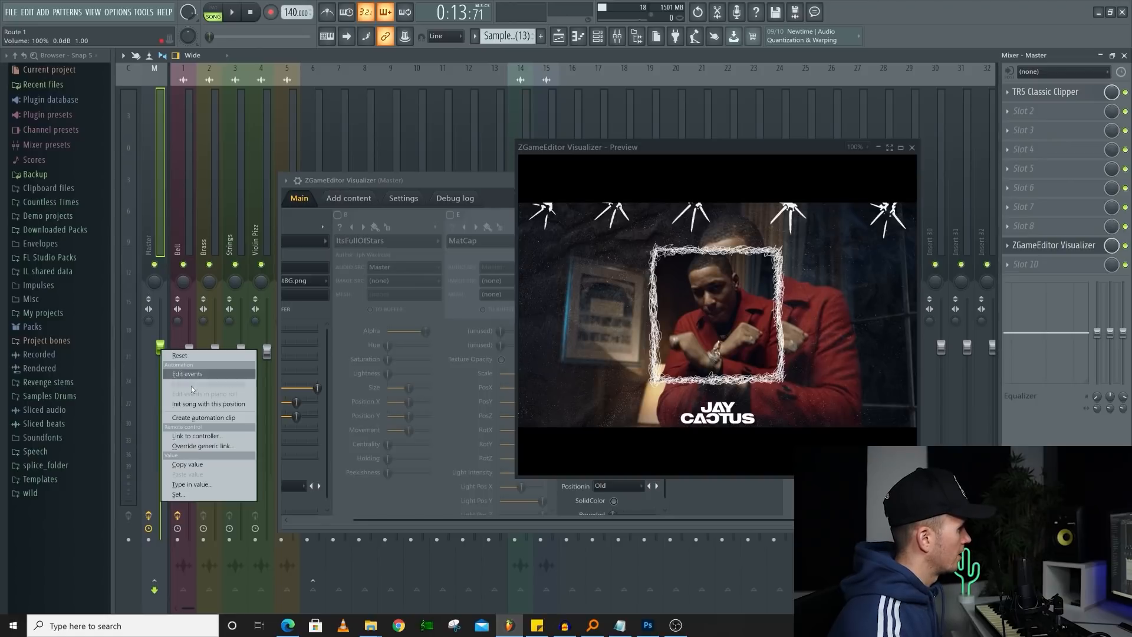
{"action": "left_click", "coordinate": [201, 418]}
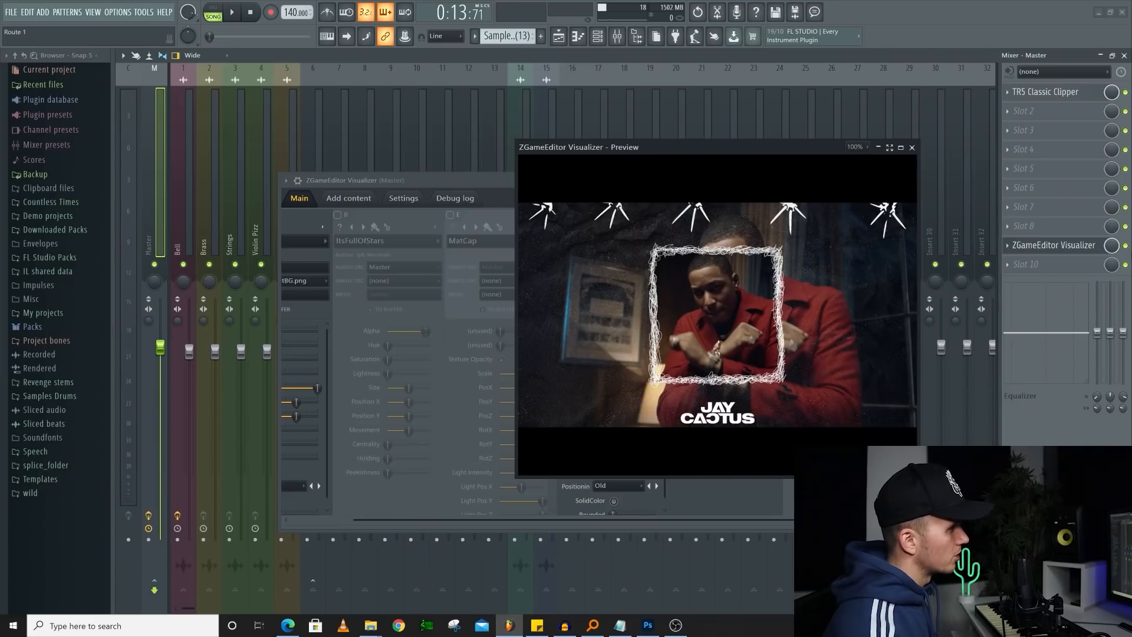
{"action": "left_click", "coordinate": [1051, 230]}
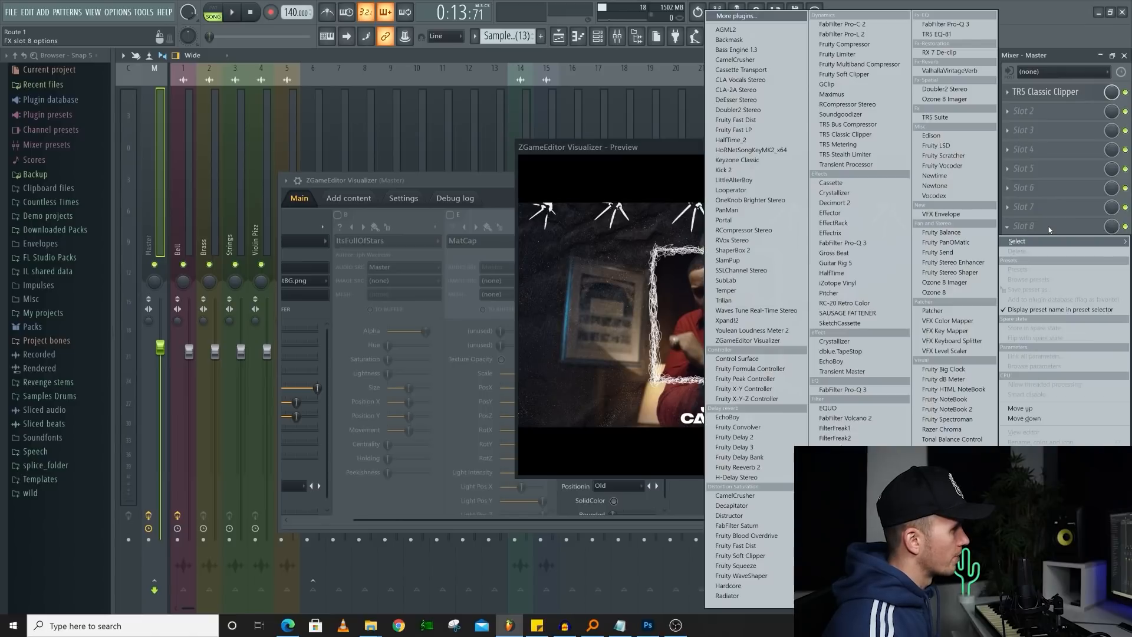
{"action": "left_click", "coordinate": [941, 233]}
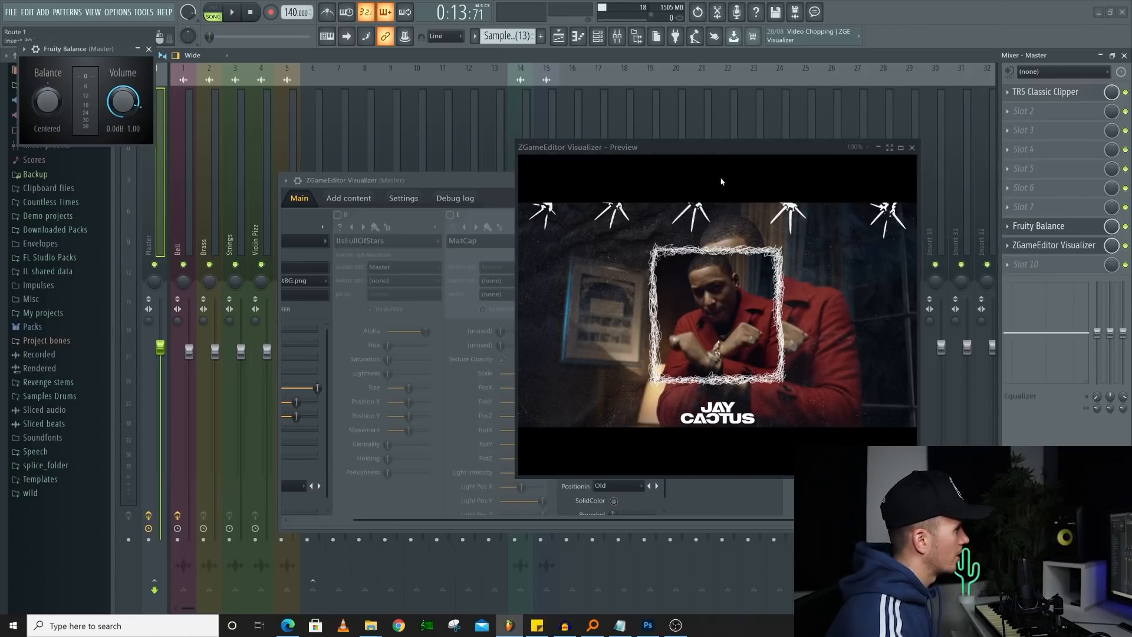
{"action": "right_click", "coordinate": [125, 113]}
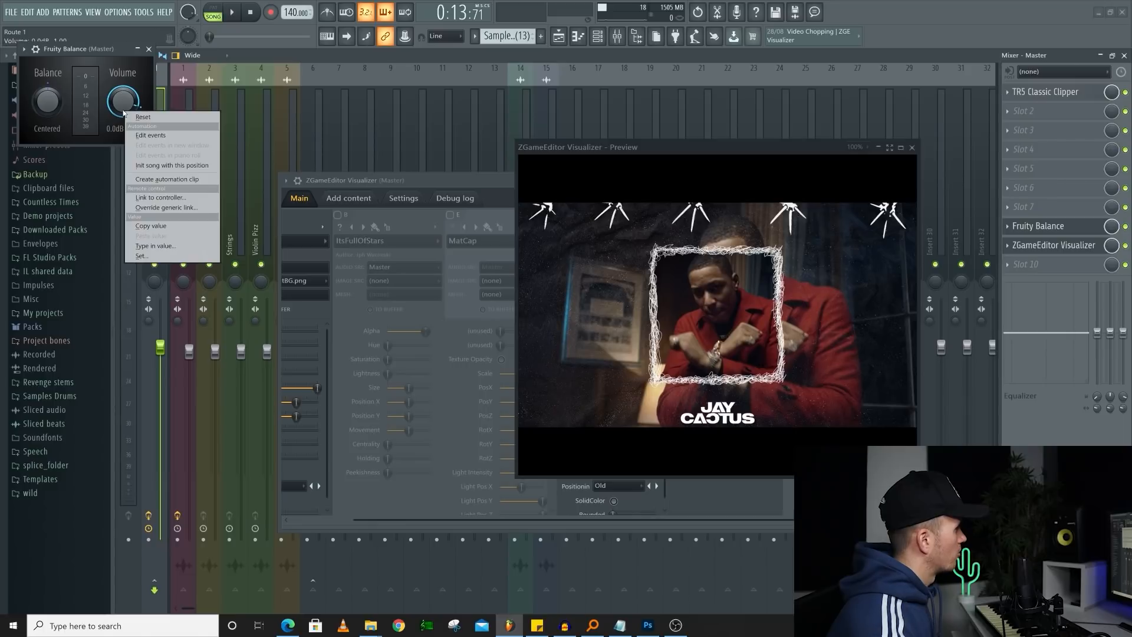
{"action": "left_click", "coordinate": [167, 178]}
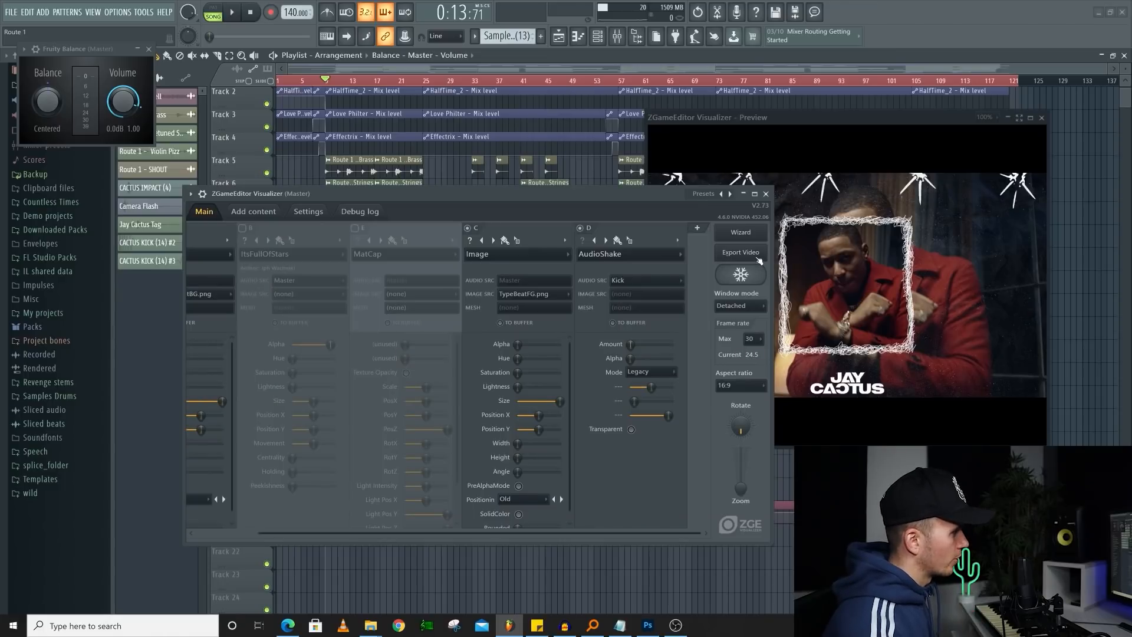
Step: Set up the visualizer's video export with the YouTube HD 1920x1080 preset, saving to the Beat Videos folder as Route 1
{"action": "left_click", "coordinate": [757, 256]}
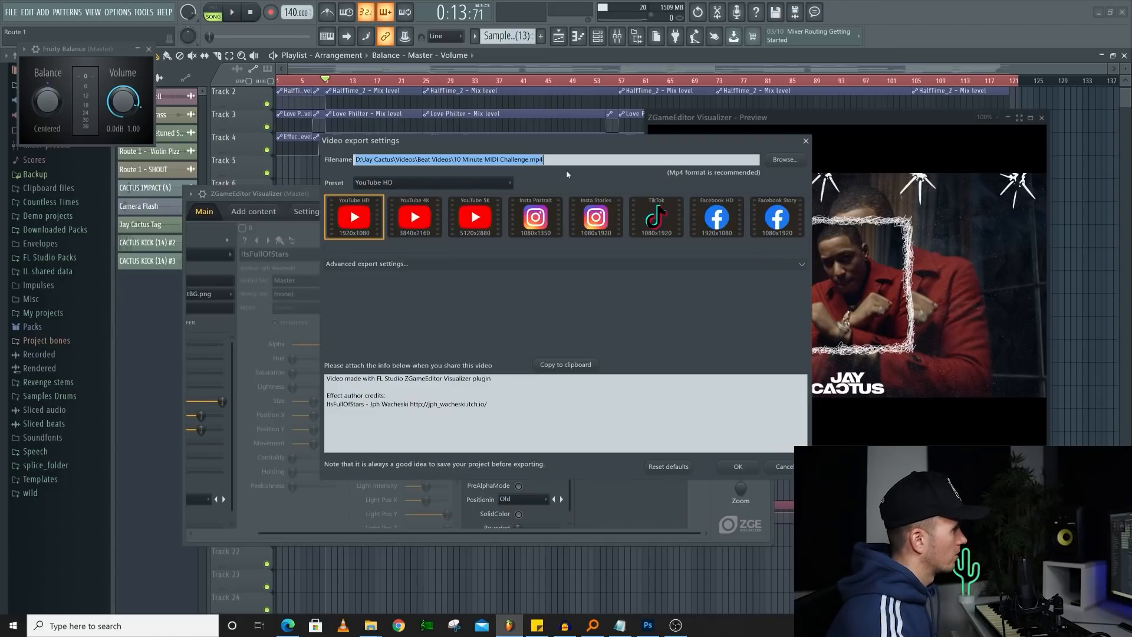
{"action": "left_click", "coordinate": [352, 225]}
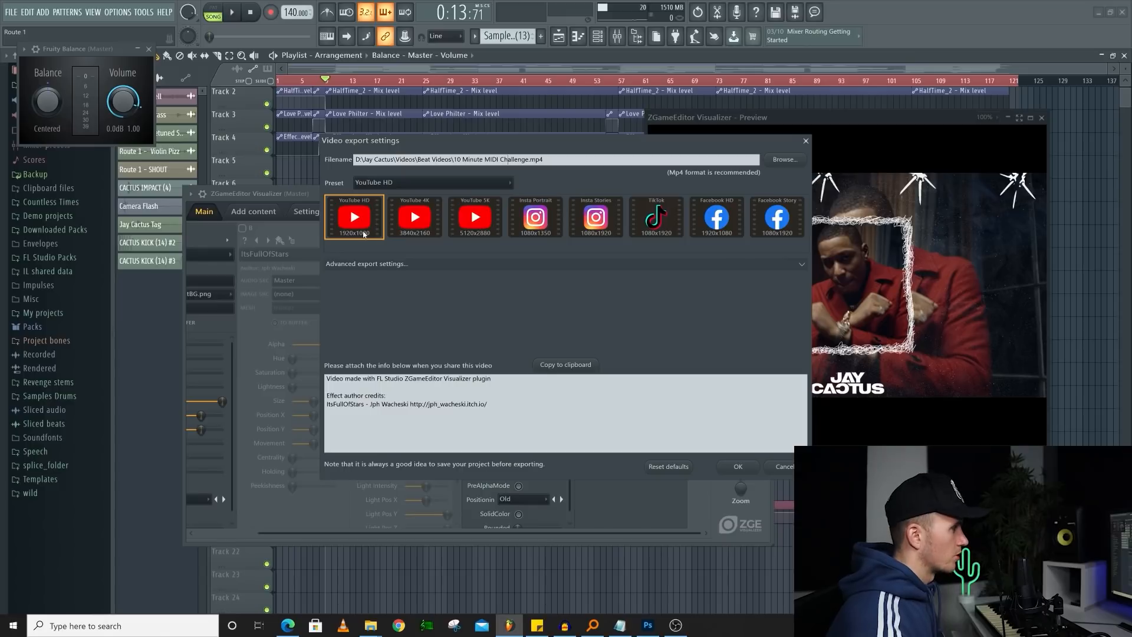
{"action": "left_click", "coordinate": [791, 167]}
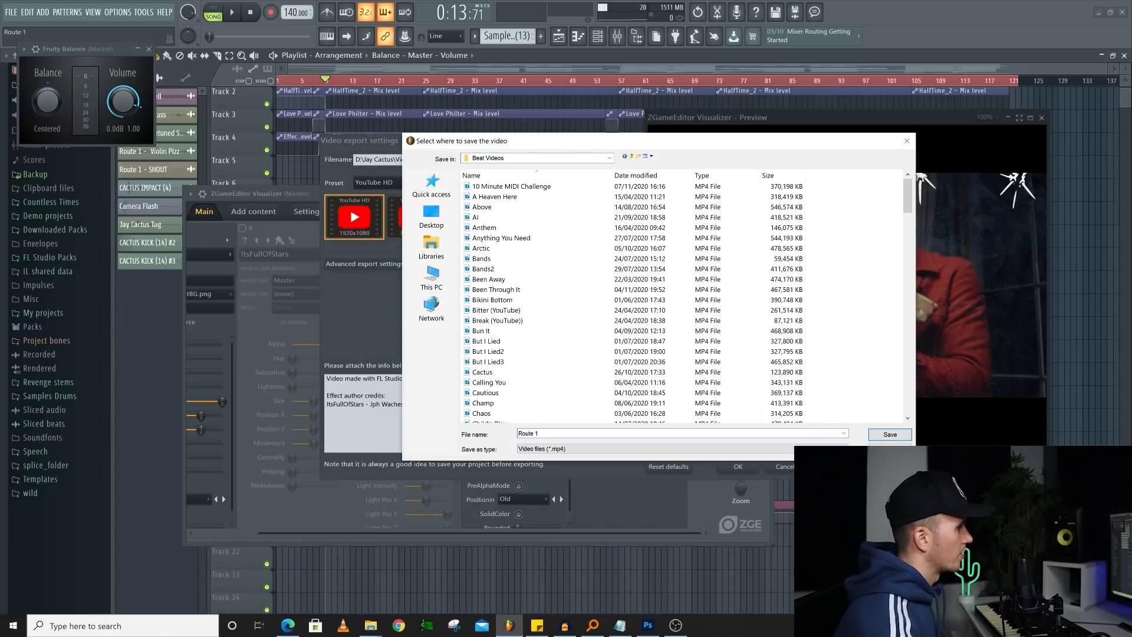
{"action": "left_click", "coordinate": [890, 435]}
{"action": "left_click", "coordinate": [739, 467]}
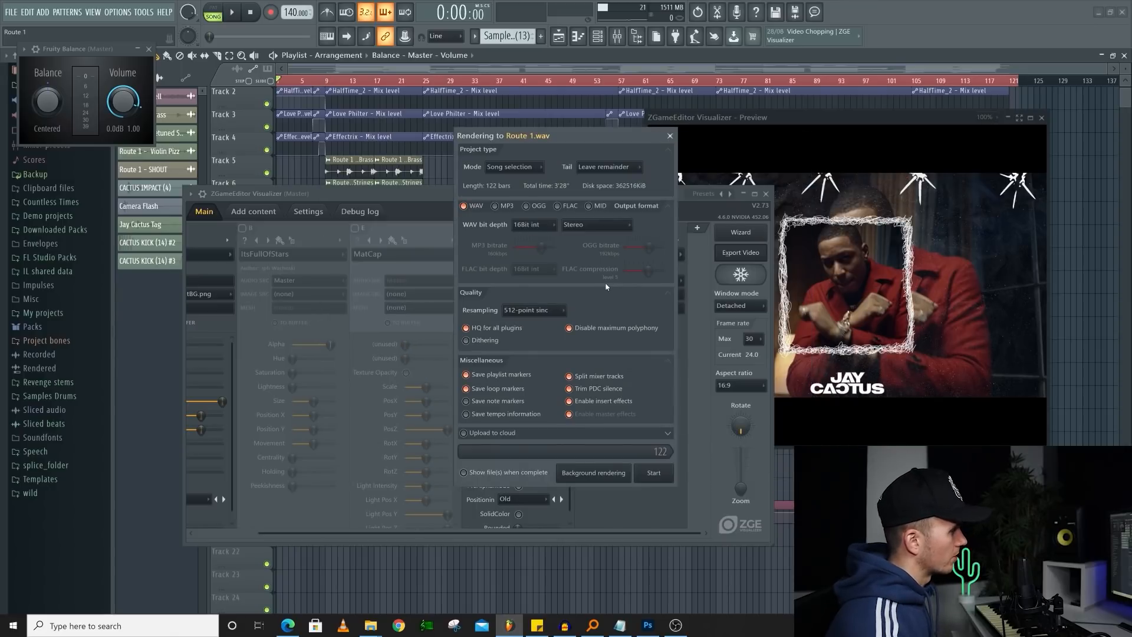
Step: Disable splitting of mixer tracks in the render settings and start rendering the song
{"action": "left_click", "coordinate": [584, 377]}
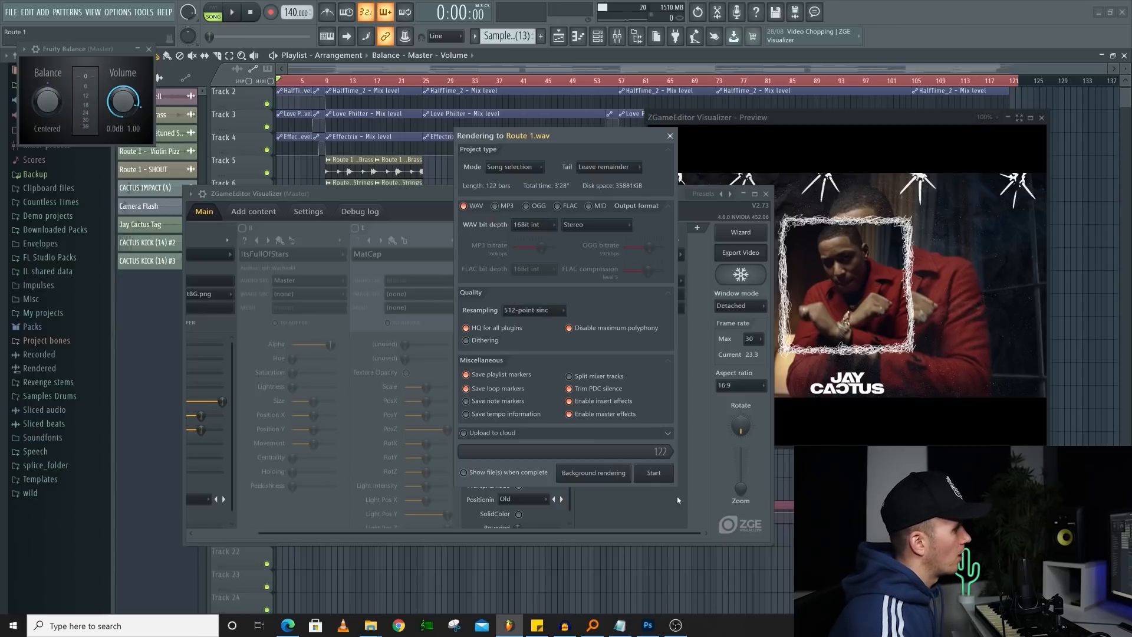
{"action": "left_click", "coordinate": [654, 473]}
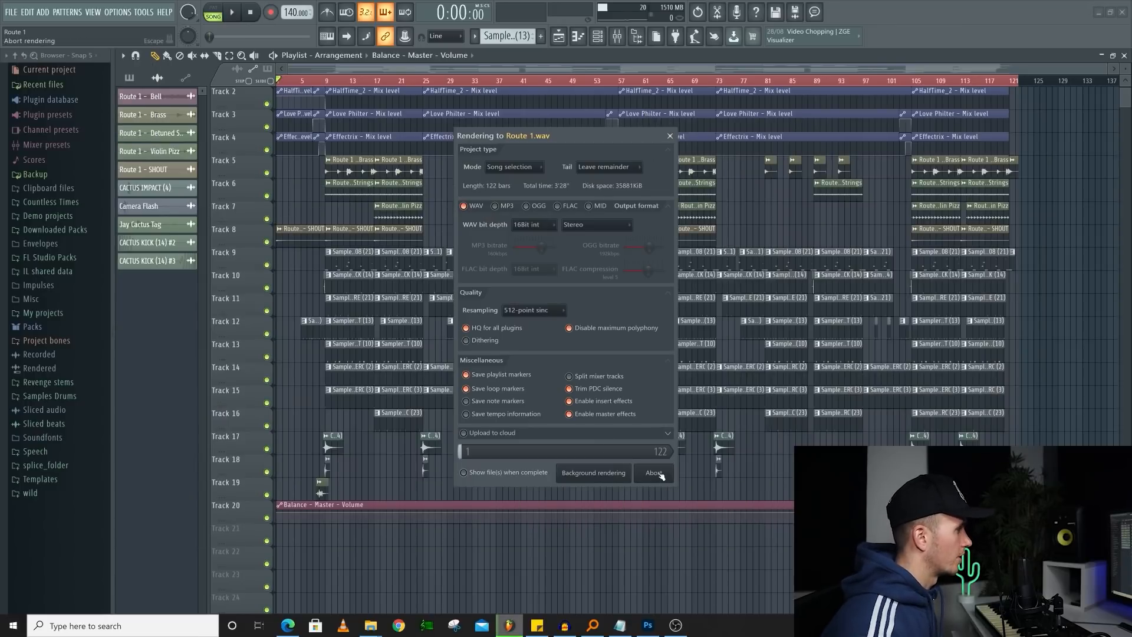